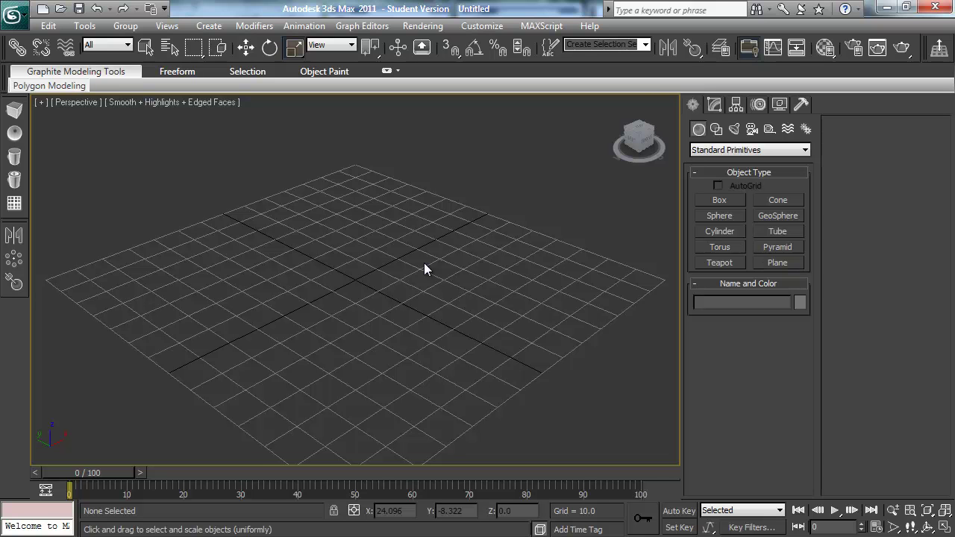
Step: Create a box on the grid with a length of about 33.8 and a width of about 64.8
{"action": "left_click", "coordinate": [707, 203]}
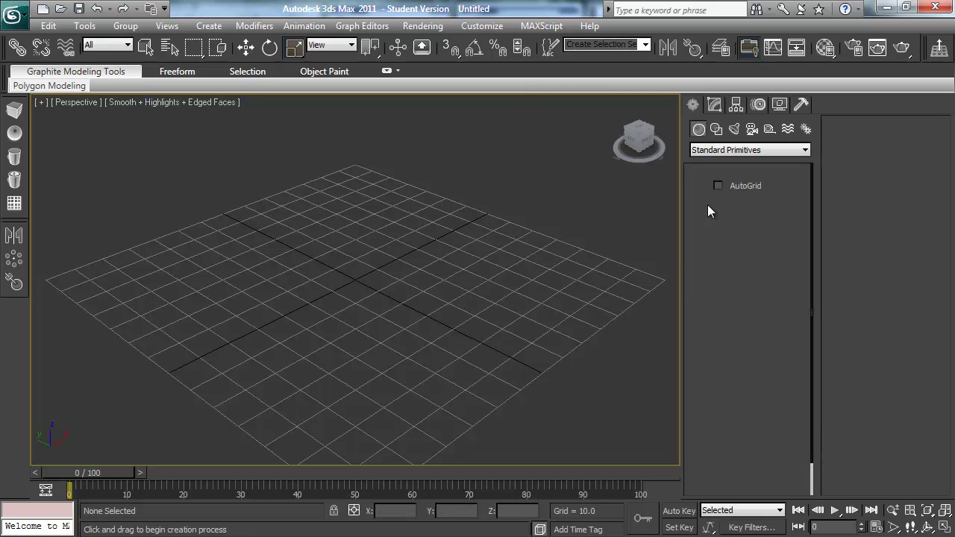
{"action": "left_click_drag", "start_coordinate": [246, 298], "coordinate": [460, 261]}
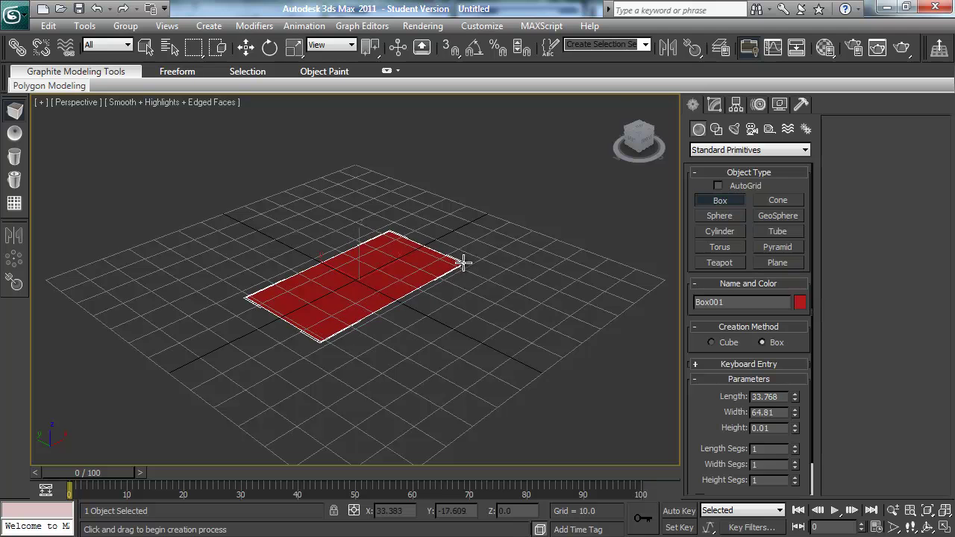
{"action": "left_click", "coordinate": [461, 219]}
{"action": "key", "text": "r"}
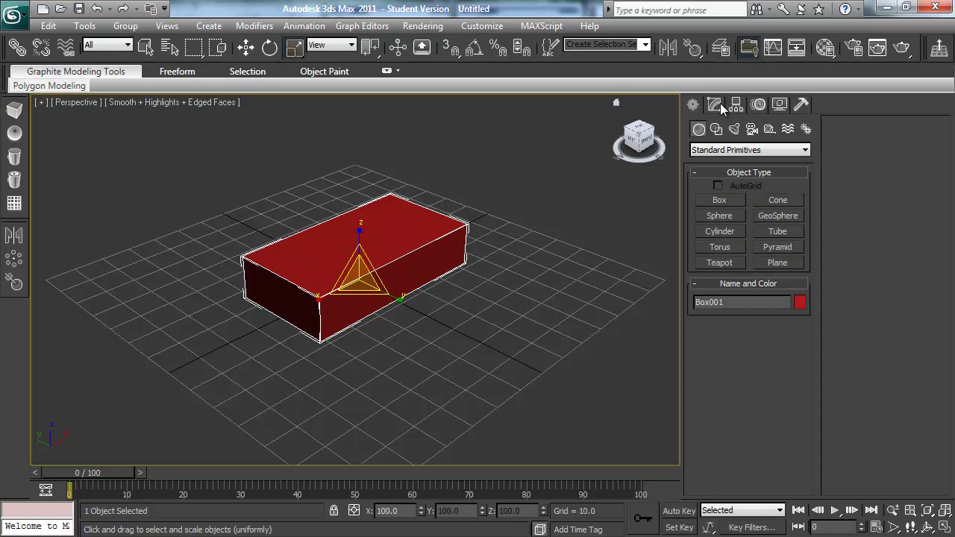
Step: Add an Edit Poly modifier to the box and connect the two long top edges with 4 segments
{"action": "left_click", "coordinate": [713, 104]}
{"action": "left_click", "coordinate": [720, 186]}
{"action": "left_click", "coordinate": [865, 140]}
{"action": "left_click", "coordinate": [400, 262]}
{"action": "left_click", "coordinate": [332, 222], "text": "ctrl"}
{"action": "left_click", "coordinate": [934, 433]}
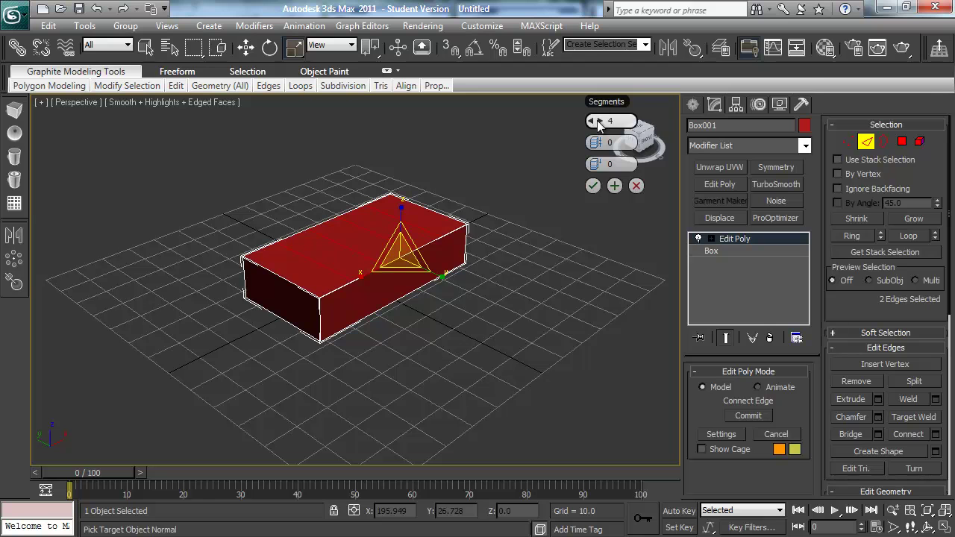
{"action": "left_click", "coordinate": [592, 185]}
Step: Raise the middle top polygon of the box to form a car-like roof
{"action": "left_click", "coordinate": [902, 141]}
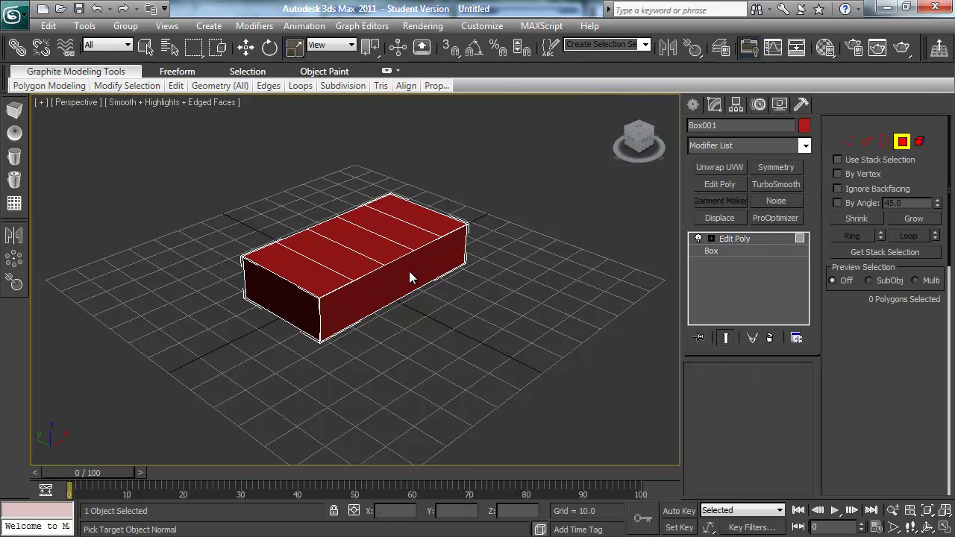
{"action": "left_click", "coordinate": [377, 243]}
{"action": "left_click_drag", "start_coordinate": [377, 242], "coordinate": [357, 180]}
{"action": "key", "text": "e"}
{"action": "key", "text": "w"}
{"action": "key", "text": "ctrl+z"}
{"action": "key", "text": "ctrl+y"}
Step: Assign the two sloped polygons beside the roof to smoothing group 5 instead of group 3
{"action": "left_click", "coordinate": [359, 249]}
{"action": "middle_click_drag", "start_coordinate": [359, 250], "coordinate": [341, 264], "text": "alt"}
{"action": "left_click", "coordinate": [396, 243], "text": "ctrl"}
{"action": "left_click_drag", "start_coordinate": [943, 418], "coordinate": [820, 72]}
{"action": "left_click_drag", "start_coordinate": [918, 283], "coordinate": [857, 120]}
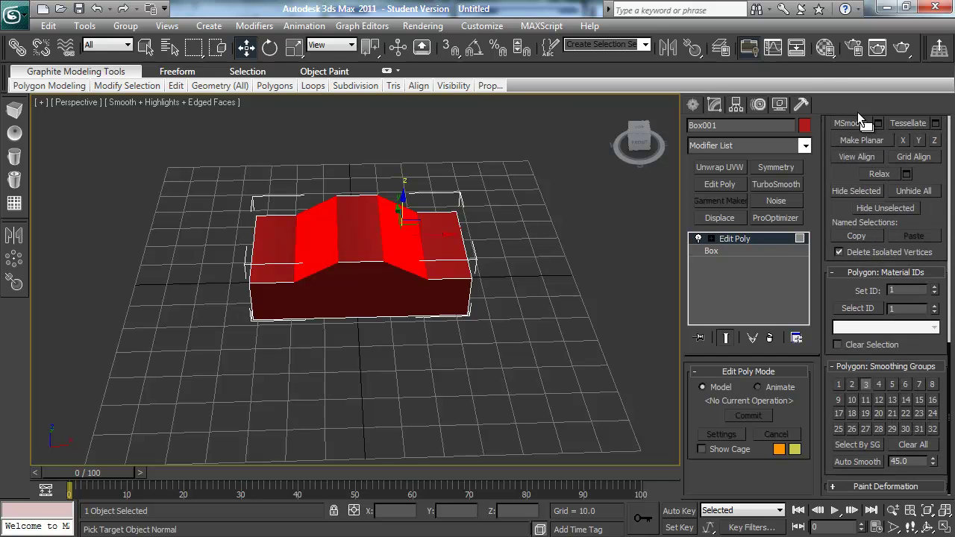
{"action": "left_click", "coordinate": [864, 384]}
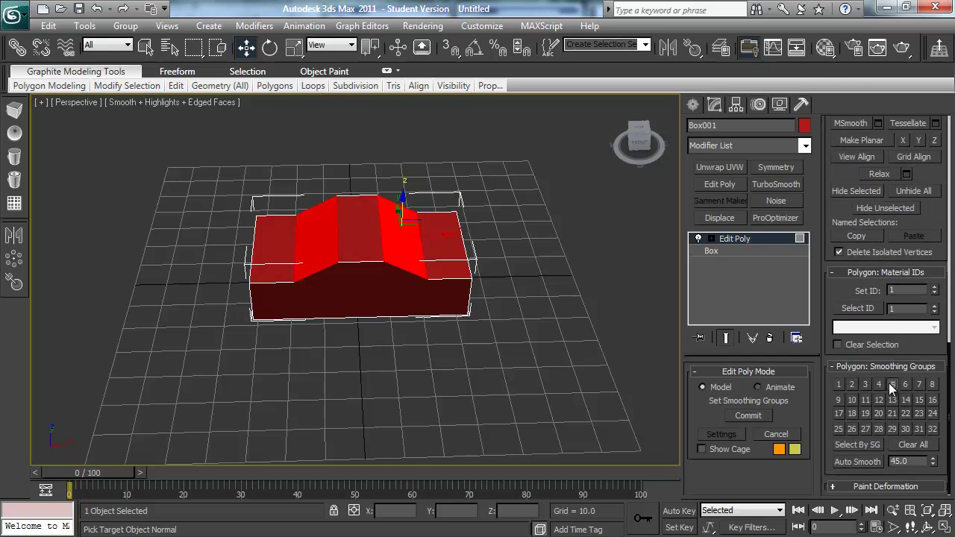
{"action": "left_click", "coordinate": [516, 284]}
{"action": "middle_click_drag", "start_coordinate": [516, 283], "coordinate": [474, 302], "text": "alt"}
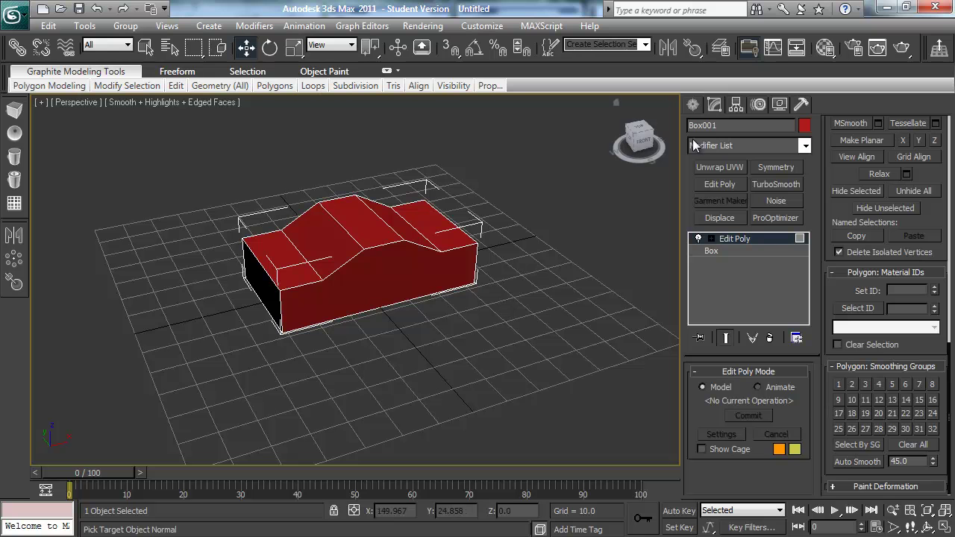
Step: Move all the object's vertices away from the pivot to about Y -48, leaving the pivot near the grid's origin
{"action": "left_click", "coordinate": [712, 239]}
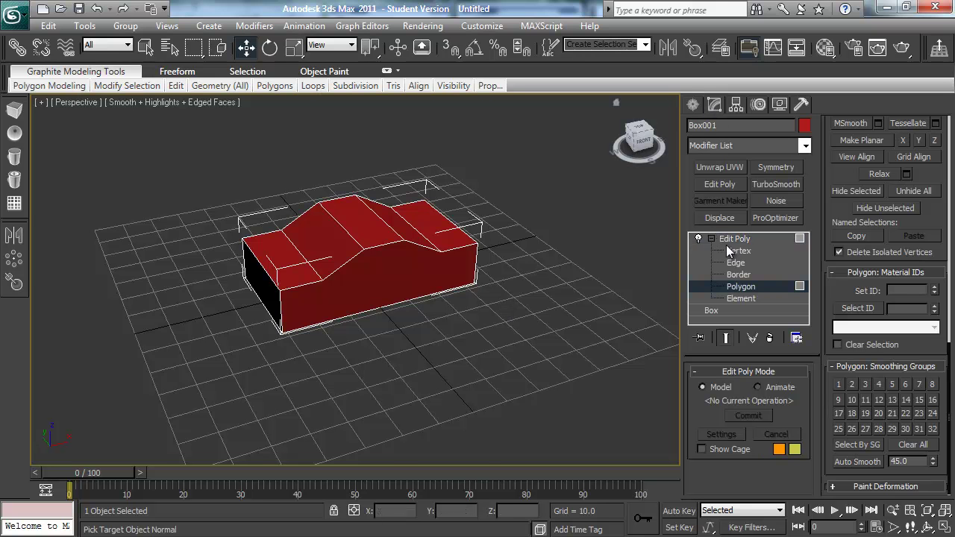
{"action": "left_click", "coordinate": [737, 250]}
{"action": "middle_click_drag", "start_coordinate": [486, 234], "coordinate": [299, 186], "text": "alt"}
{"action": "left_click_drag", "start_coordinate": [202, 149], "coordinate": [544, 413]}
{"action": "left_click_drag", "start_coordinate": [330, 240], "coordinate": [478, 284]}
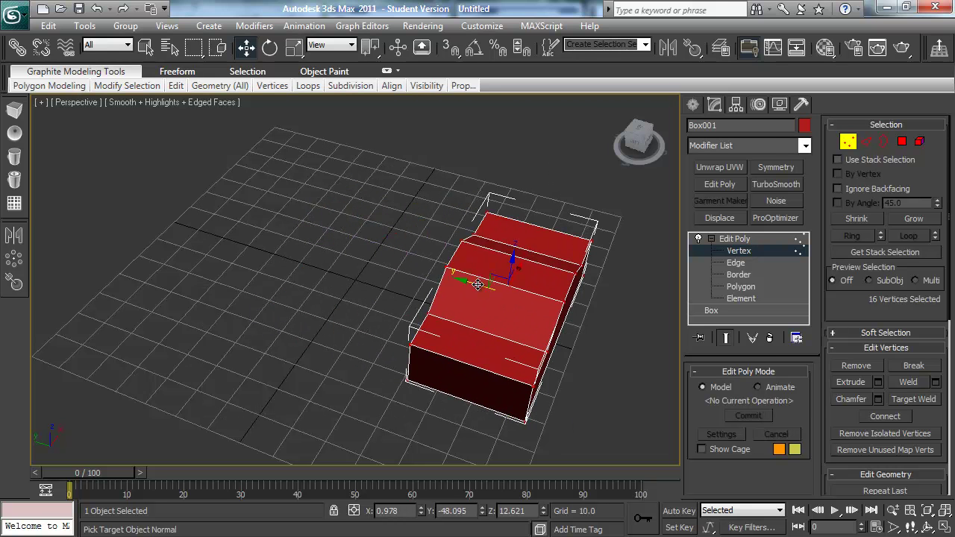
{"action": "left_click", "coordinate": [694, 105]}
{"action": "middle_click_drag", "start_coordinate": [567, 224], "coordinate": [530, 221], "text": "alt"}
{"action": "mouse_move", "coordinate": [360, 259]}
{"action": "left_mouse_down"}
{"action": "mouse_move", "coordinate": [277, 239]}
{"action": "mouse_move", "coordinate": [360, 260]}
{"action": "left_mouse_up"}
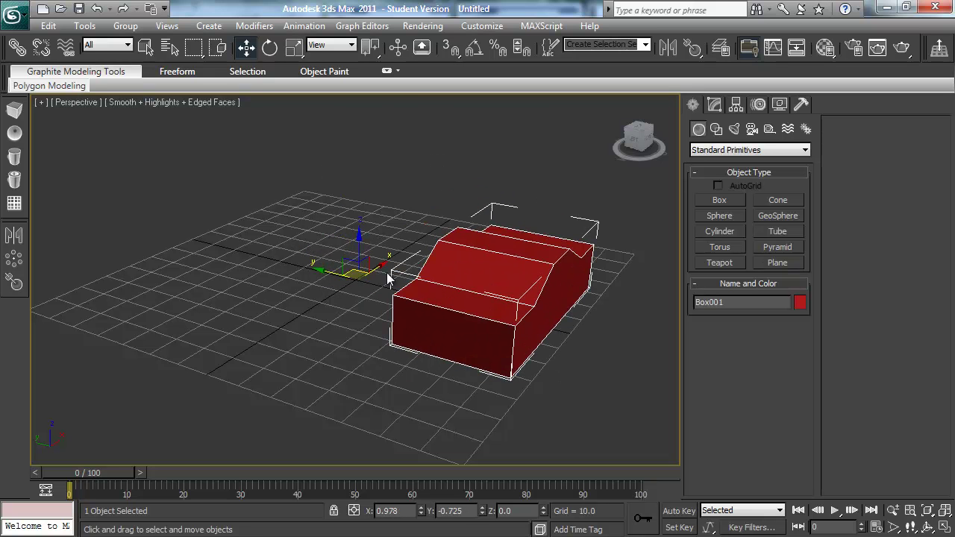
{"action": "middle_click_drag", "start_coordinate": [413, 268], "coordinate": [384, 282], "text": "alt"}
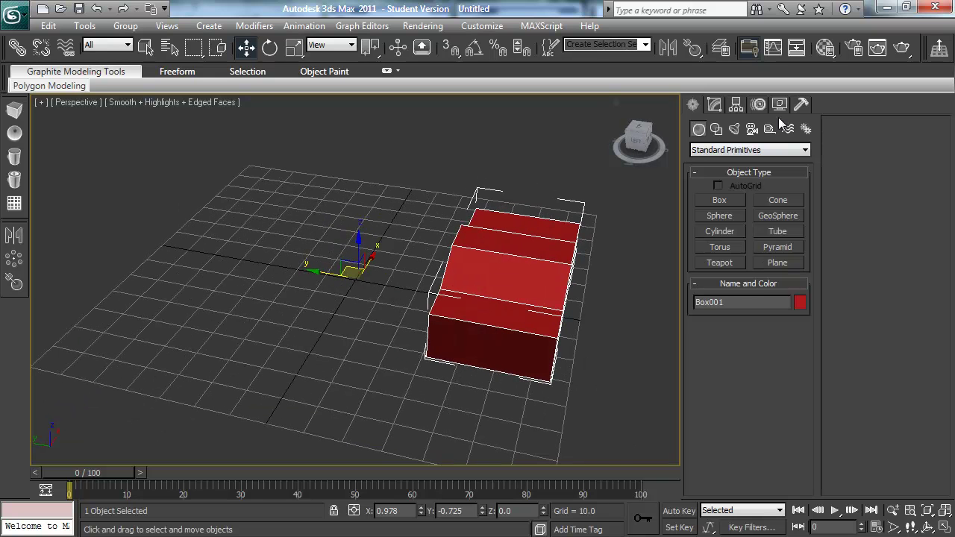
Step: Move only the pivot freehand towards the object, to about X -4.4 and Y -20
{"action": "left_click", "coordinate": [737, 107]}
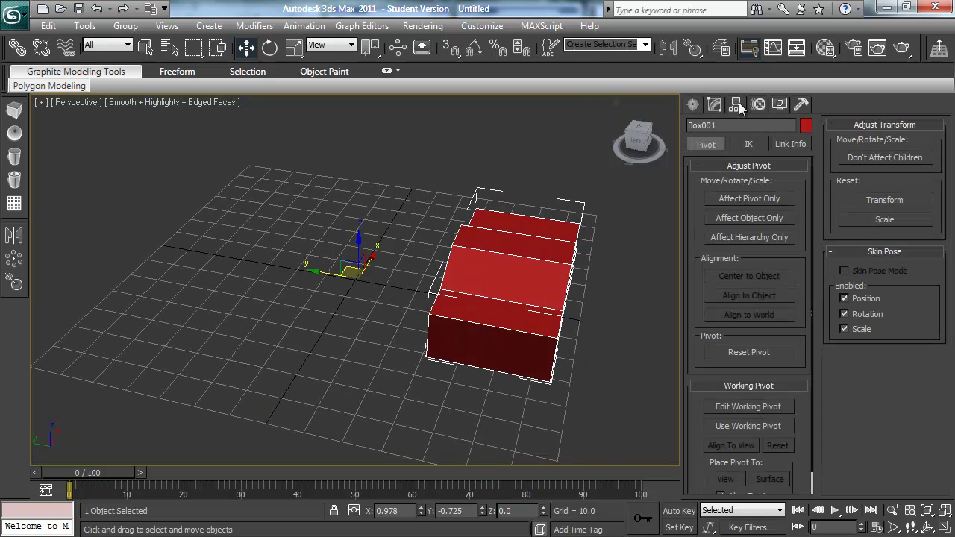
{"action": "left_click", "coordinate": [750, 199]}
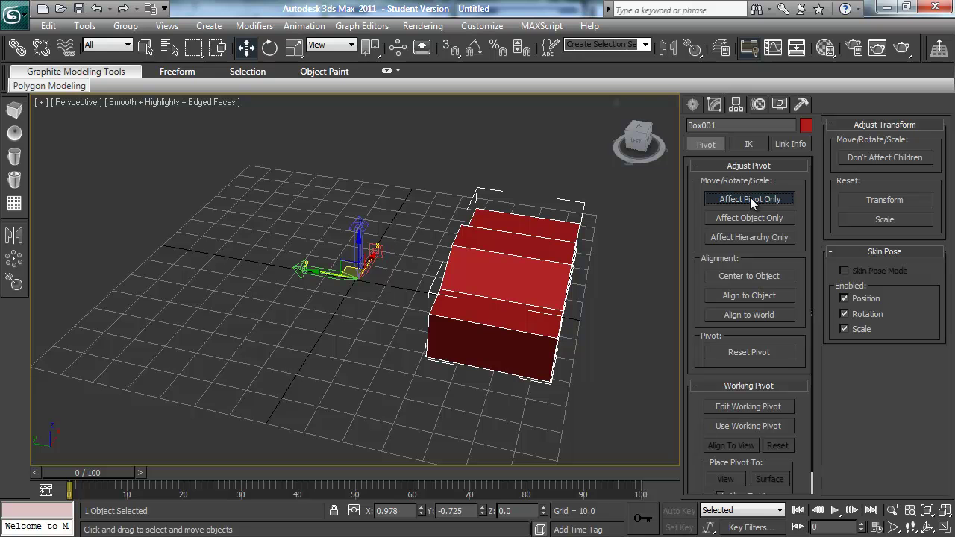
{"action": "left_click_drag", "start_coordinate": [327, 274], "coordinate": [358, 288]}
{"action": "middle_click_drag", "start_coordinate": [358, 288], "coordinate": [378, 313], "text": "alt"}
{"action": "left_click_drag", "start_coordinate": [380, 268], "coordinate": [365, 294]}
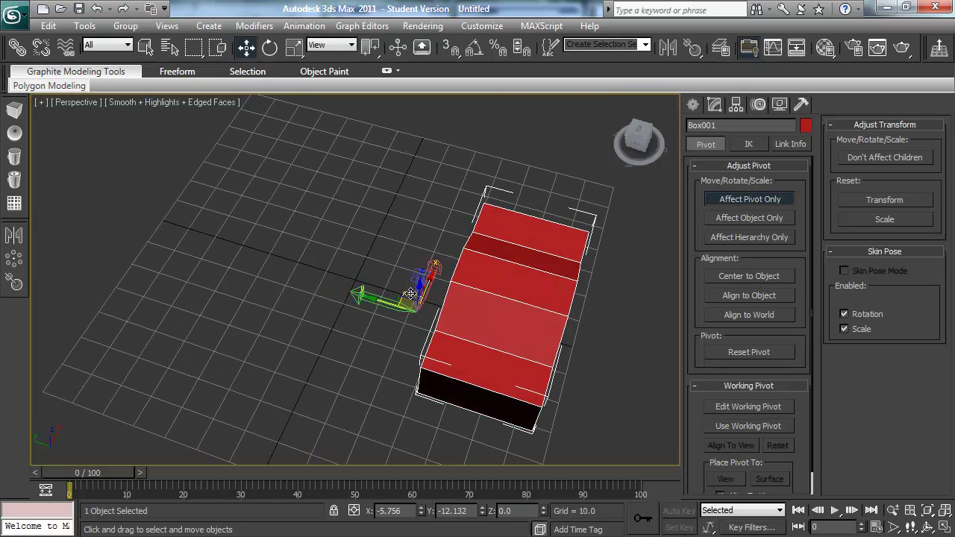
{"action": "middle_click_drag", "start_coordinate": [365, 295], "coordinate": [403, 285], "text": "alt"}
{"action": "key", "text": "e"}
{"action": "key", "text": "r"}
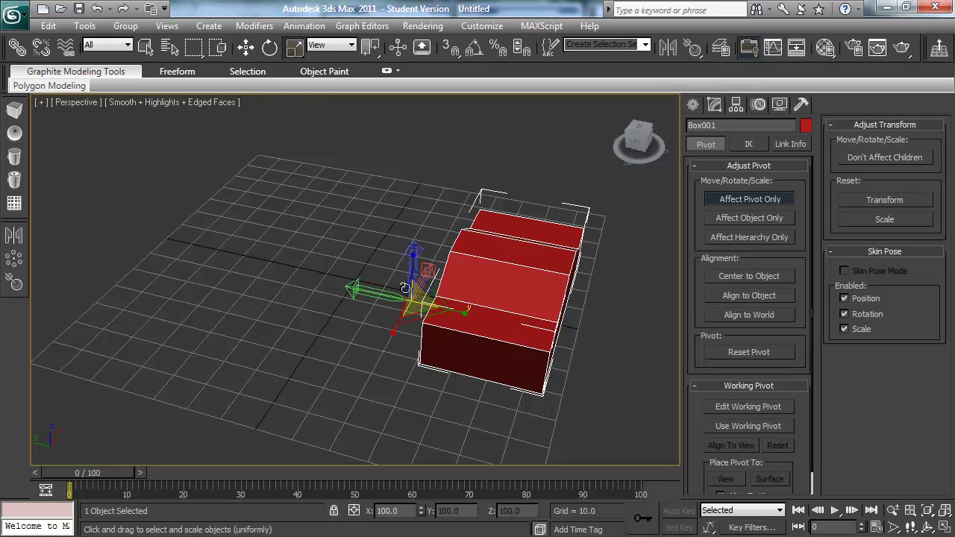
{"action": "key", "text": "w"}
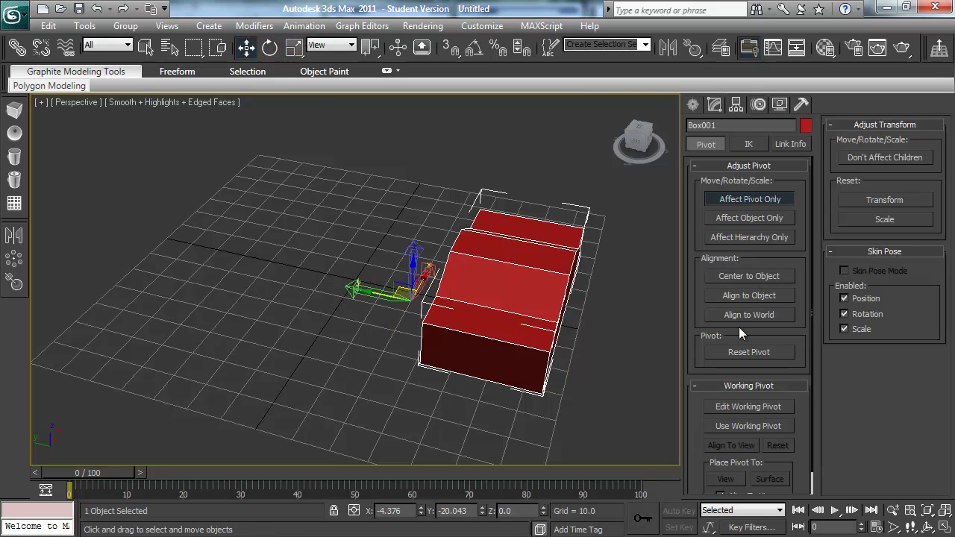
Step: Center the pivot to the object, reset its Z position to 0 and stop editing the pivot
{"action": "left_click", "coordinate": [750, 275]}
{"action": "middle_click_drag", "start_coordinate": [550, 273], "coordinate": [482, 231], "text": "alt"}
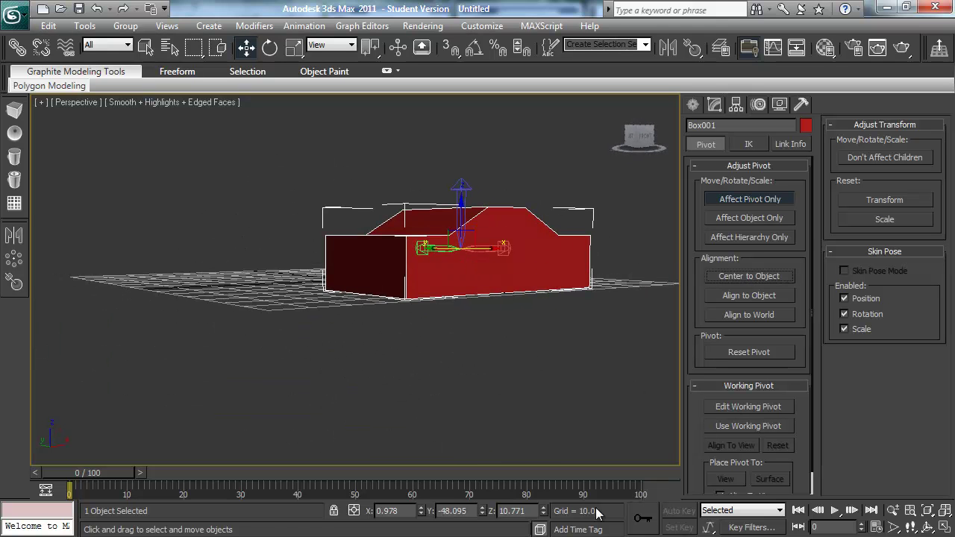
{"action": "right_click", "coordinate": [545, 511]}
{"action": "middle_click_drag", "start_coordinate": [512, 395], "coordinate": [512, 431], "text": "alt"}
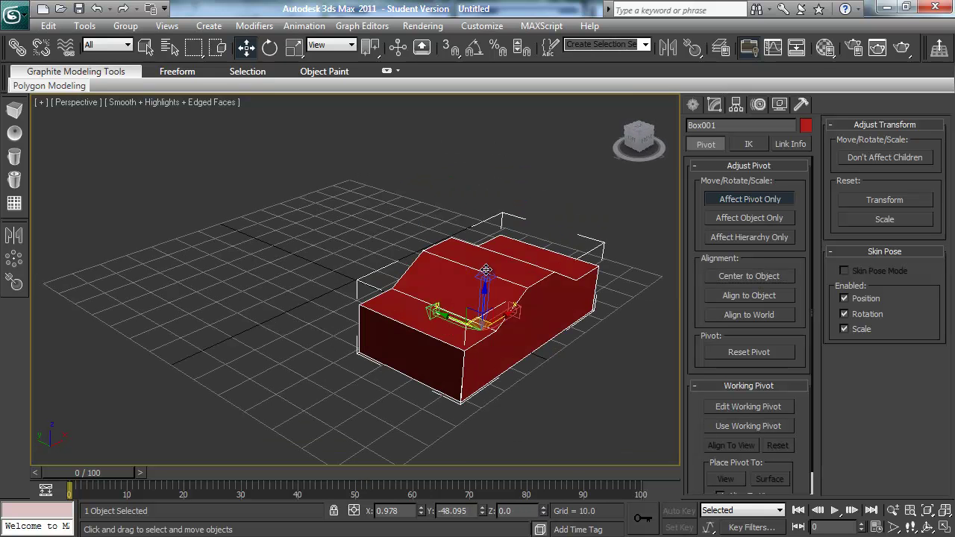
{"action": "middle_click_drag", "start_coordinate": [486, 269], "coordinate": [517, 262], "text": "alt"}
{"action": "left_click", "coordinate": [750, 200]}
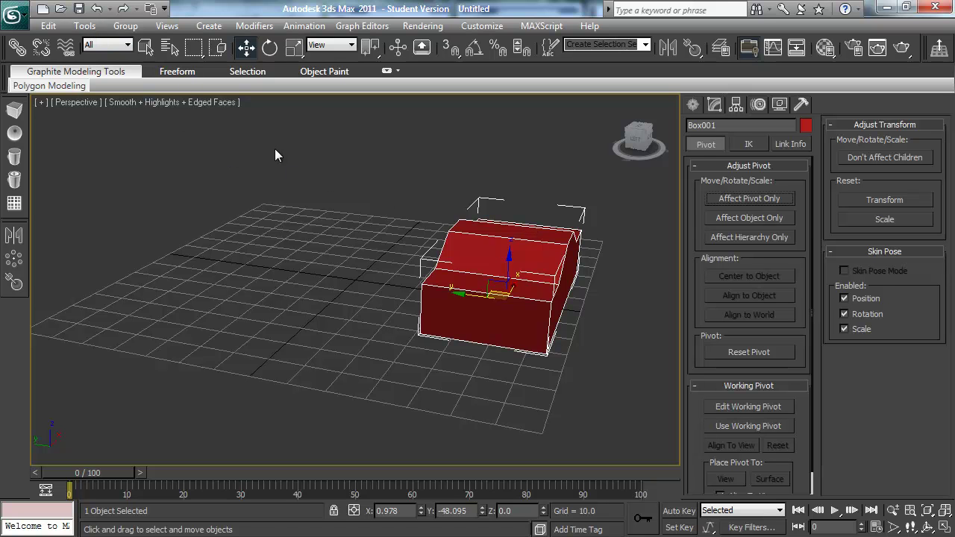
Step: Undo the pivot's Z reset and its centering to the object
{"action": "key", "text": "ctrl+z"}
{"action": "key", "text": "ctrl+z"}
{"action": "middle_click_drag", "start_coordinate": [324, 184], "coordinate": [288, 149], "text": "alt"}
Step: Open the Transform Toolbox, center the pivot on the object and align it to the minimum Z
{"action": "left_click", "coordinate": [88, 27]}
{"action": "left_click", "coordinate": [47, 26]}
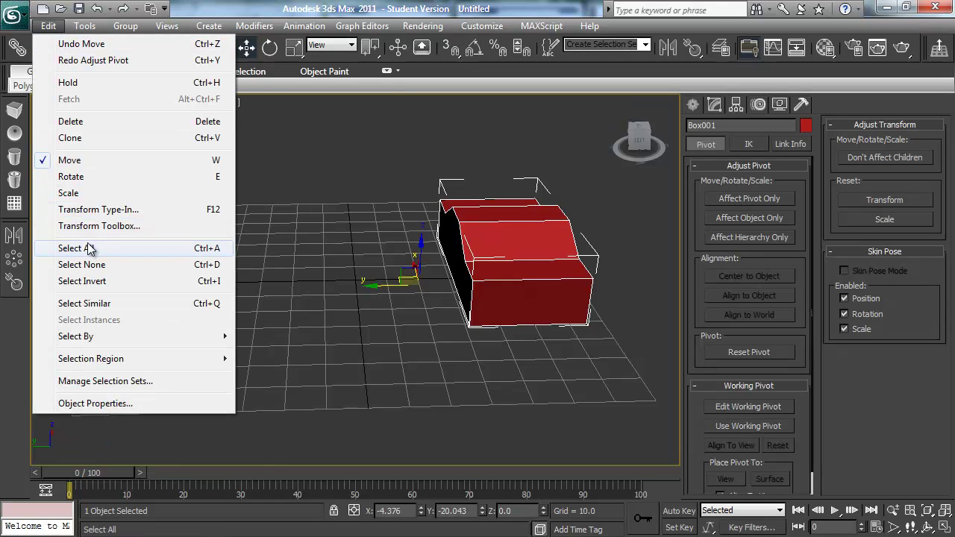
{"action": "left_click", "coordinate": [94, 228]}
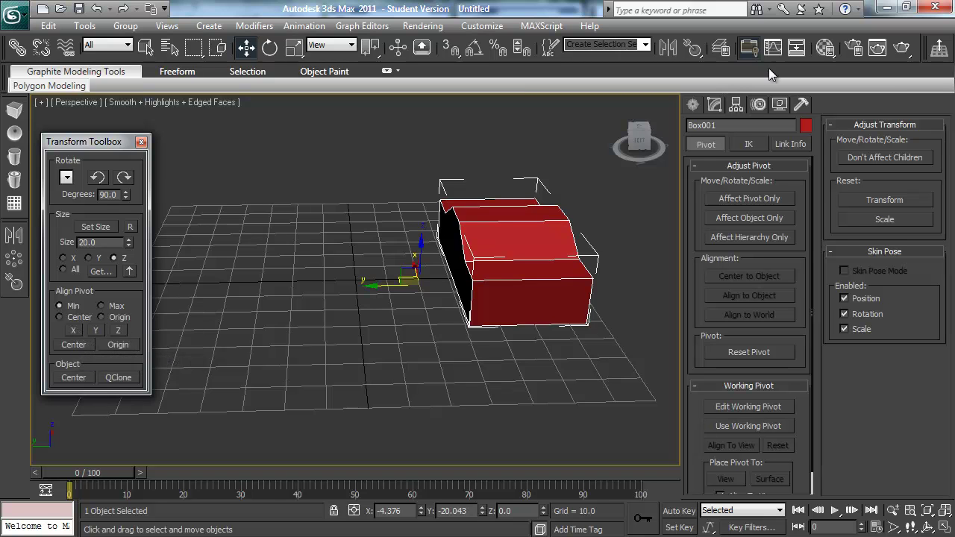
{"action": "left_click", "coordinate": [693, 103]}
{"action": "left_click", "coordinate": [714, 105]}
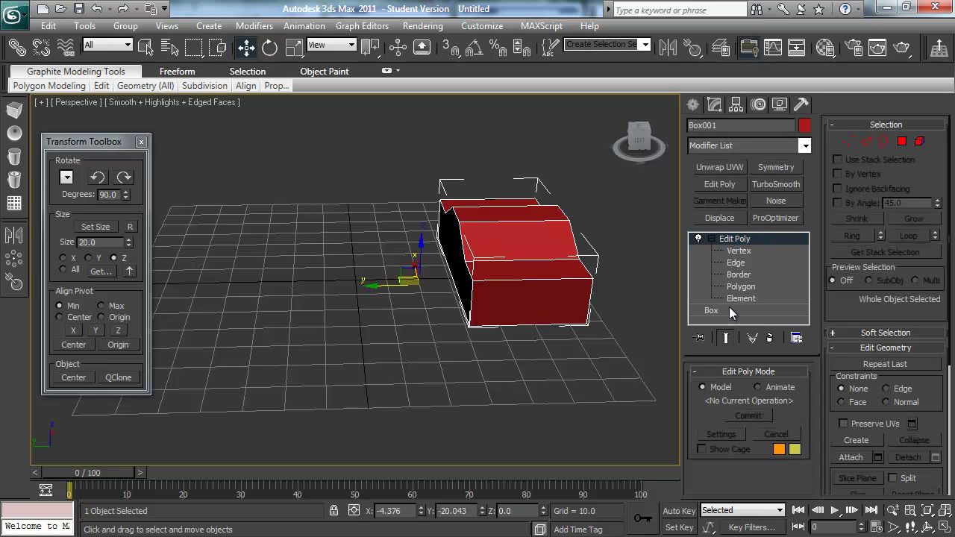
{"action": "left_click", "coordinate": [84, 345]}
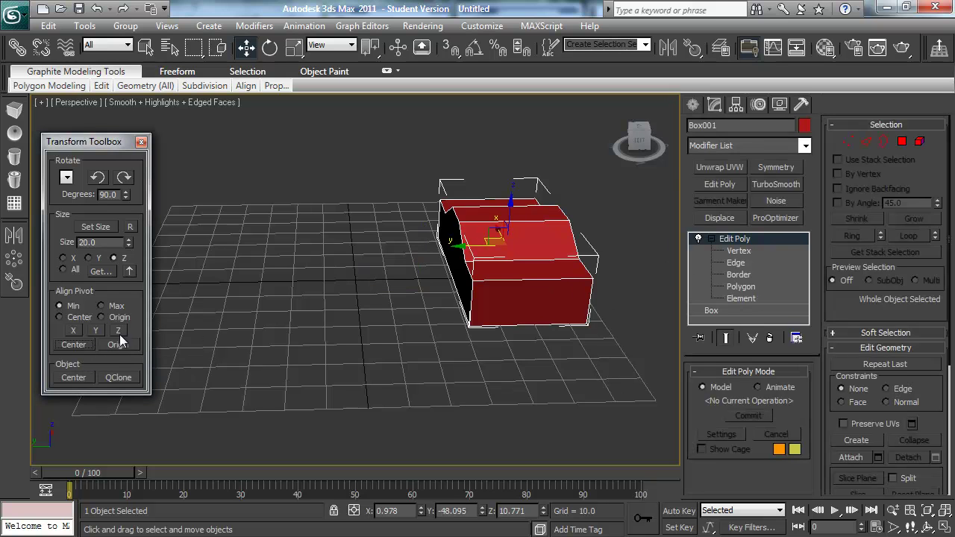
{"action": "left_click", "coordinate": [118, 330]}
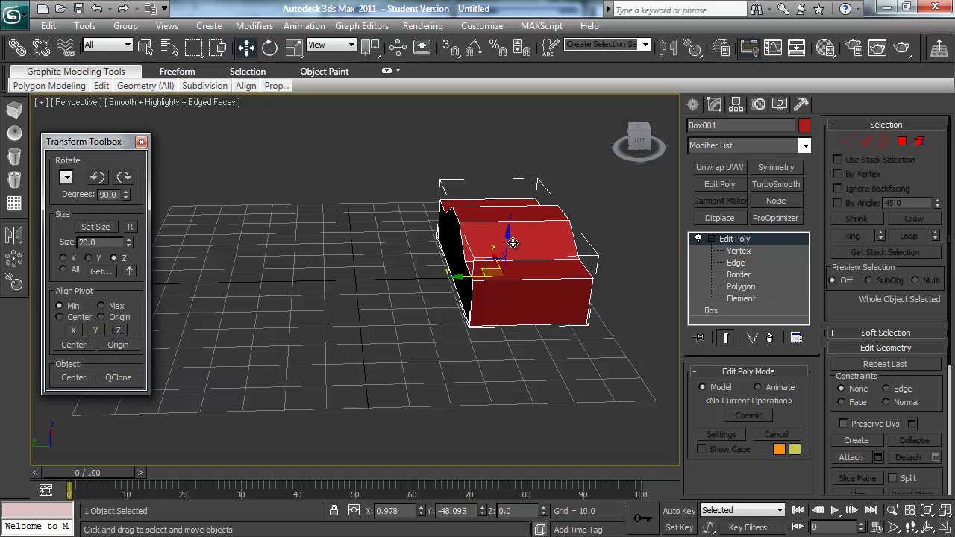
Step: Raise the object to about Z 19.6 and align its pivot to the maximum Z
{"action": "middle_click_drag", "start_coordinate": [512, 242], "coordinate": [469, 238], "text": "alt"}
{"action": "left_click_drag", "start_coordinate": [496, 259], "coordinate": [498, 192]}
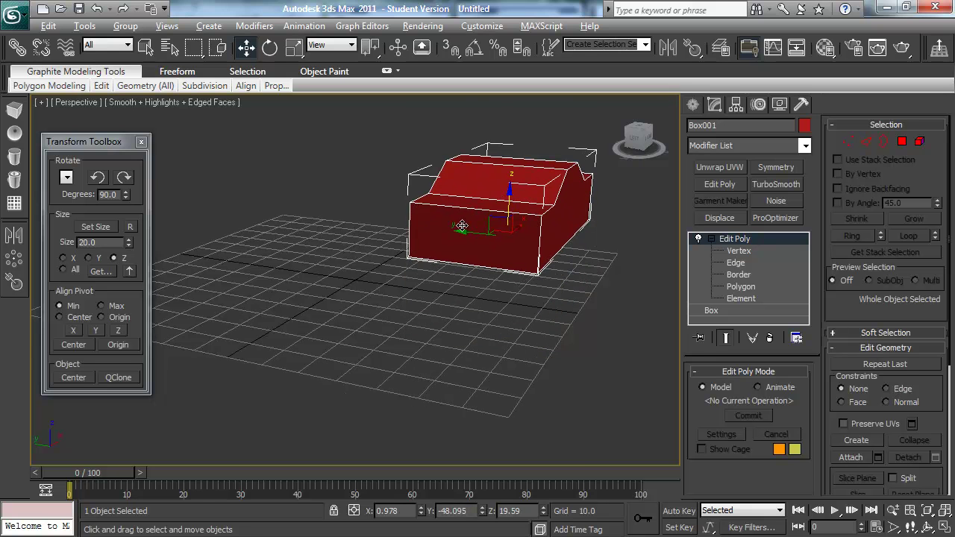
{"action": "left_click", "coordinate": [101, 306]}
{"action": "left_click", "coordinate": [118, 330]}
{"action": "middle_click_drag", "start_coordinate": [351, 276], "coordinate": [427, 255], "text": "alt"}
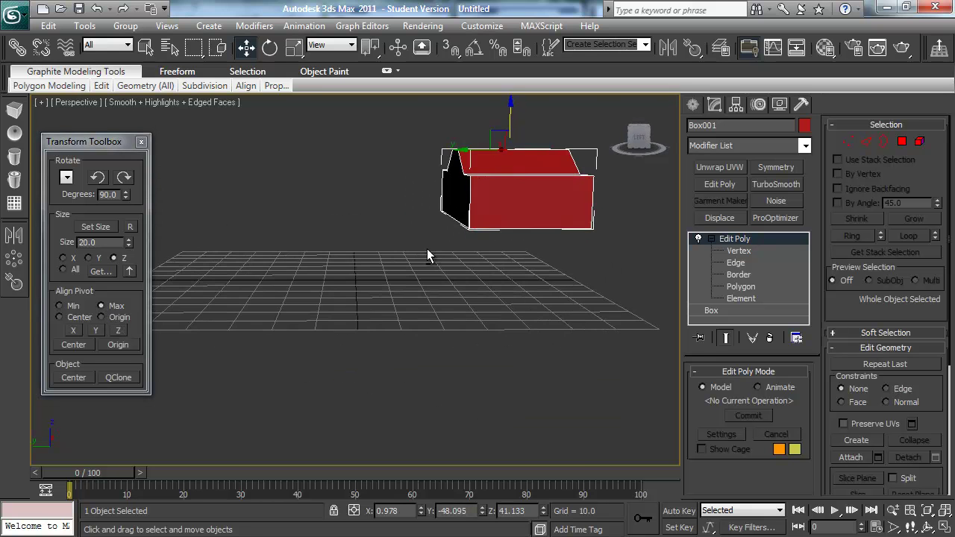
Step: Align the pivot back to the object's minimum Z, followed by moving it to the world origin
{"action": "left_click", "coordinate": [109, 319]}
{"action": "left_click", "coordinate": [119, 331]}
{"action": "middle_click_drag", "start_coordinate": [418, 219], "coordinate": [537, 233], "text": "alt"}
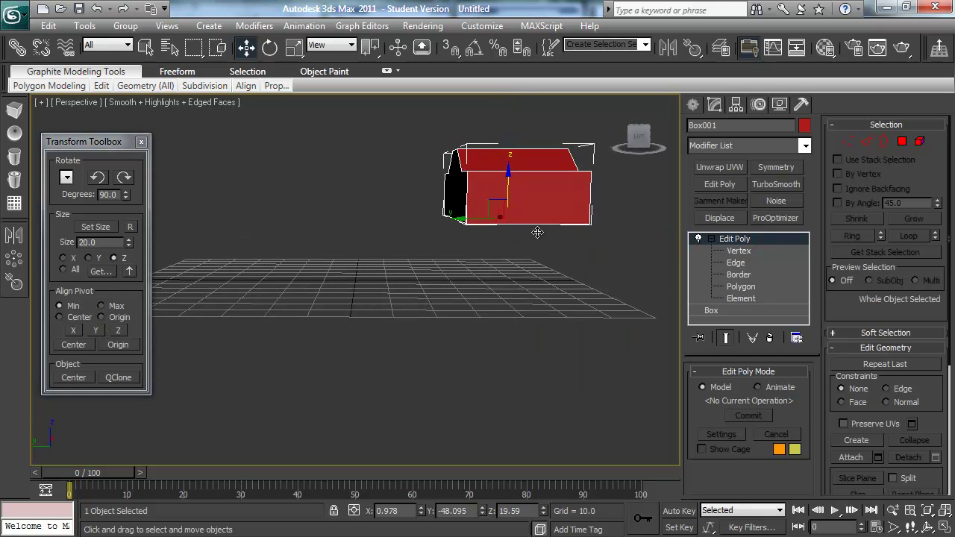
{"action": "left_click", "coordinate": [109, 343]}
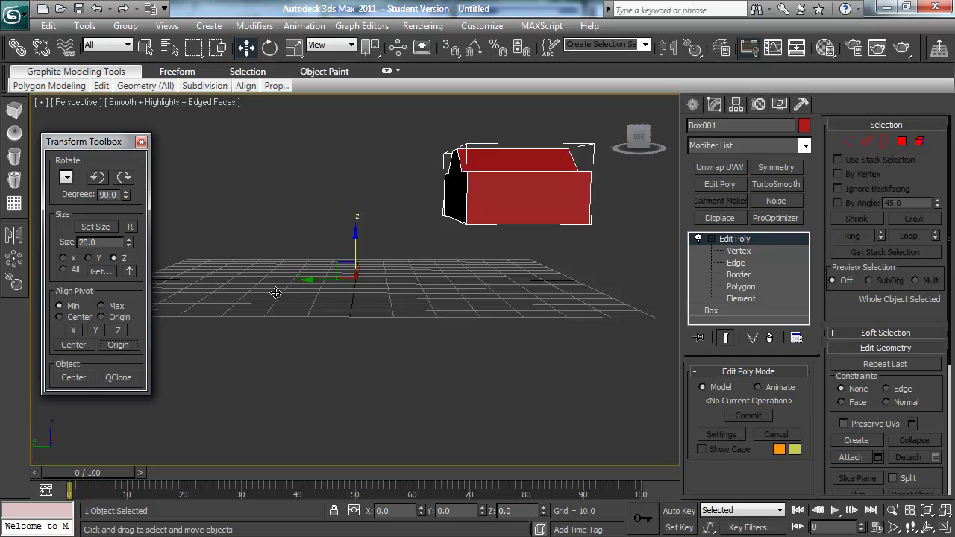
{"action": "middle_click_drag", "start_coordinate": [275, 292], "coordinate": [343, 277], "text": "alt"}
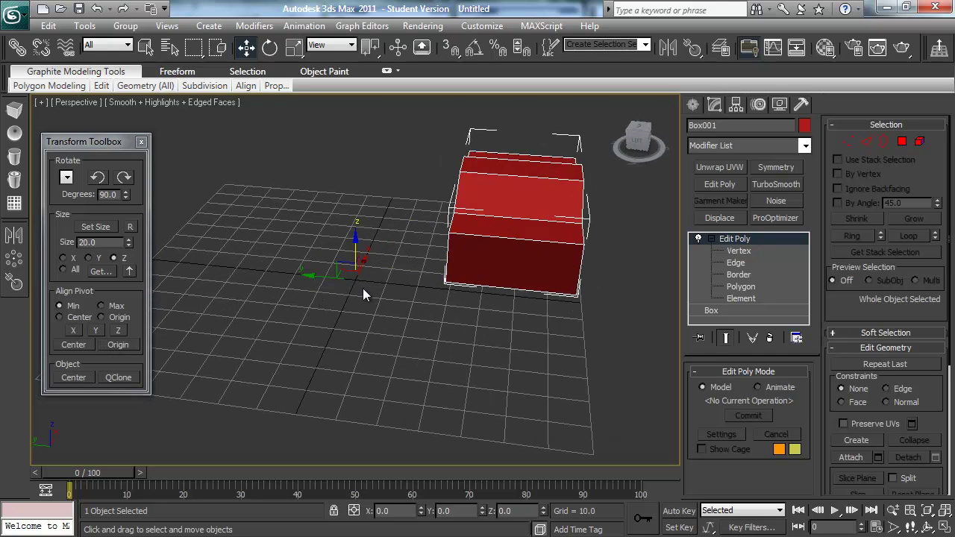
Step: Try rotating the object around its pivot at the origin and undo the rotation
{"action": "key", "text": "e"}
{"action": "left_click_drag", "start_coordinate": [355, 300], "coordinate": [854, 281]}
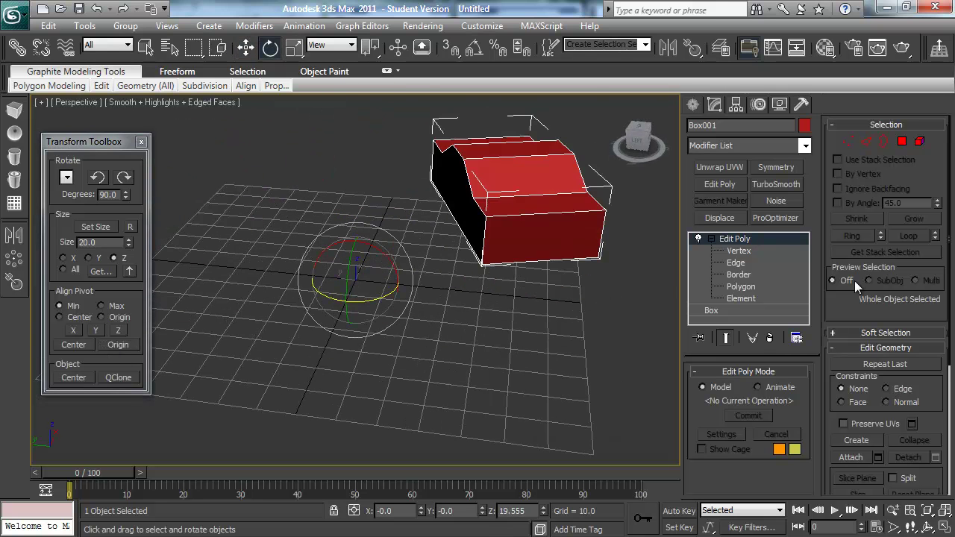
{"action": "key", "text": "ctrl+z"}
Step: Center the pivot on the object and align it in Z, trying Max before settling on Min
{"action": "left_click", "coordinate": [80, 318]}
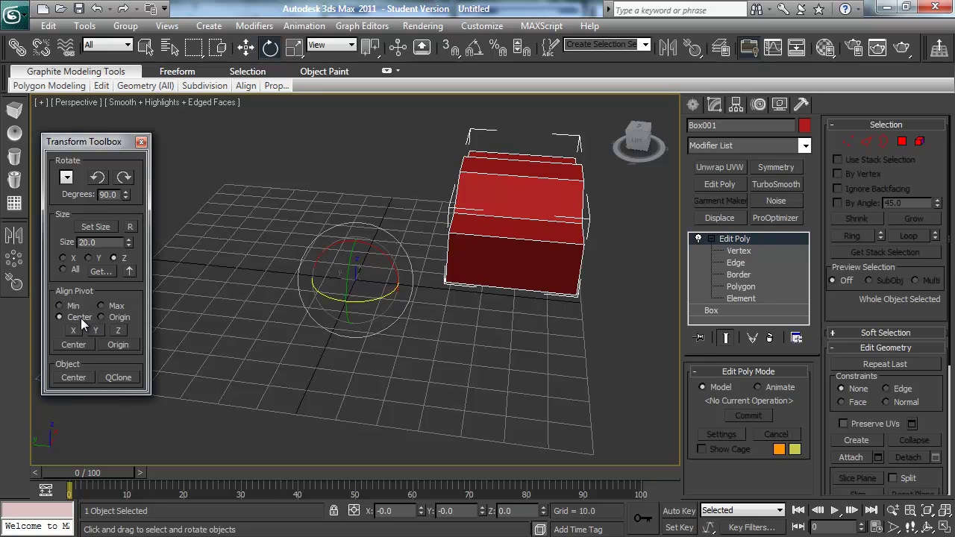
{"action": "left_click", "coordinate": [81, 342]}
{"action": "left_click", "coordinate": [101, 306]}
{"action": "left_click", "coordinate": [118, 331]}
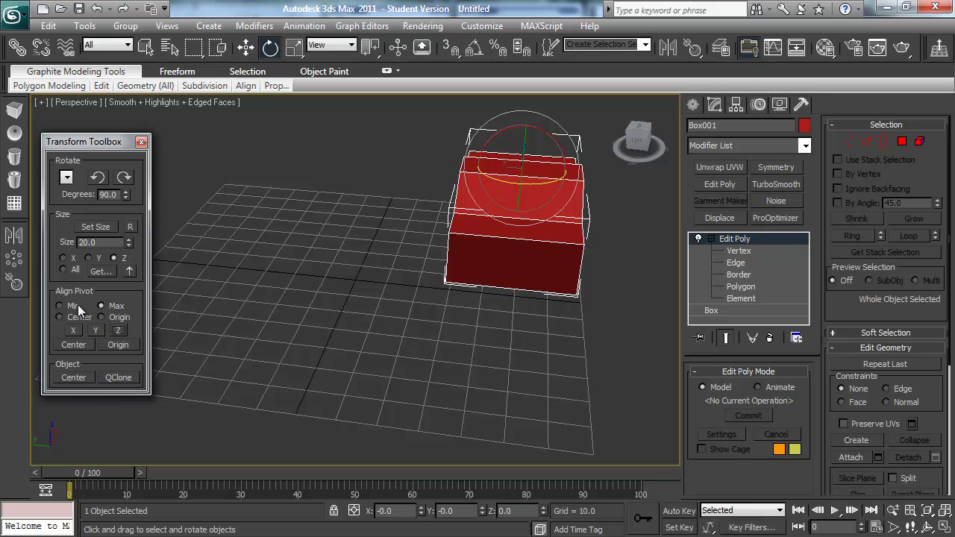
{"action": "left_click", "coordinate": [119, 330]}
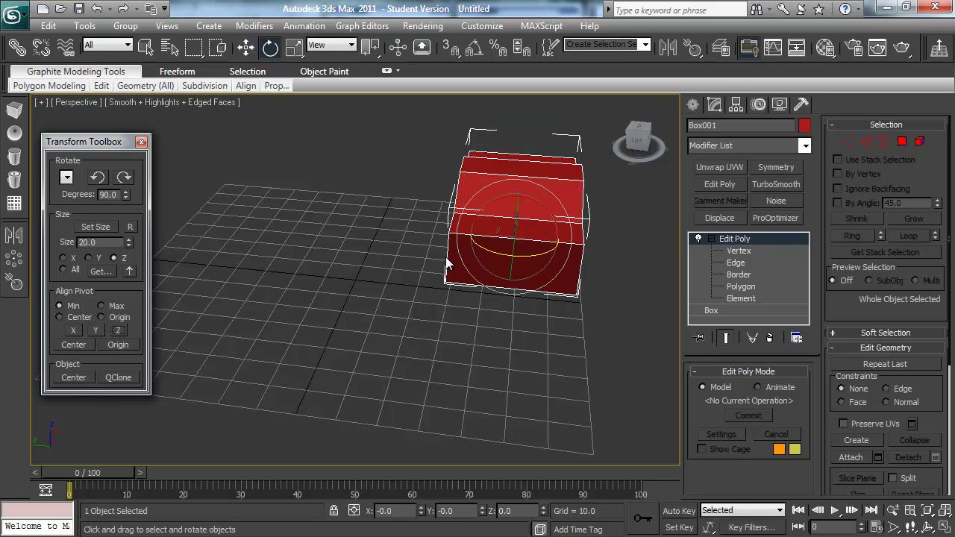
Step: Center the object on the world origin with the Transform Toolbox and switch back to the Move tool
{"action": "left_click", "coordinate": [72, 375]}
{"action": "key", "text": "w"}
{"action": "middle_click_drag", "start_coordinate": [414, 263], "coordinate": [471, 324], "text": "alt"}
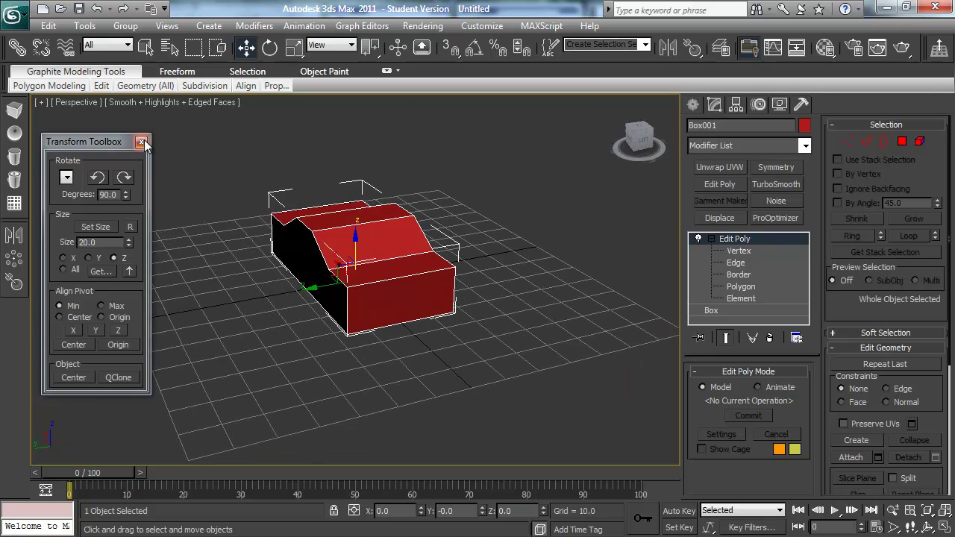
Step: Close the Transform Toolbox
{"action": "left_click", "coordinate": [141, 142]}
{"action": "middle_click_drag", "start_coordinate": [411, 216], "coordinate": [341, 222], "text": "alt"}
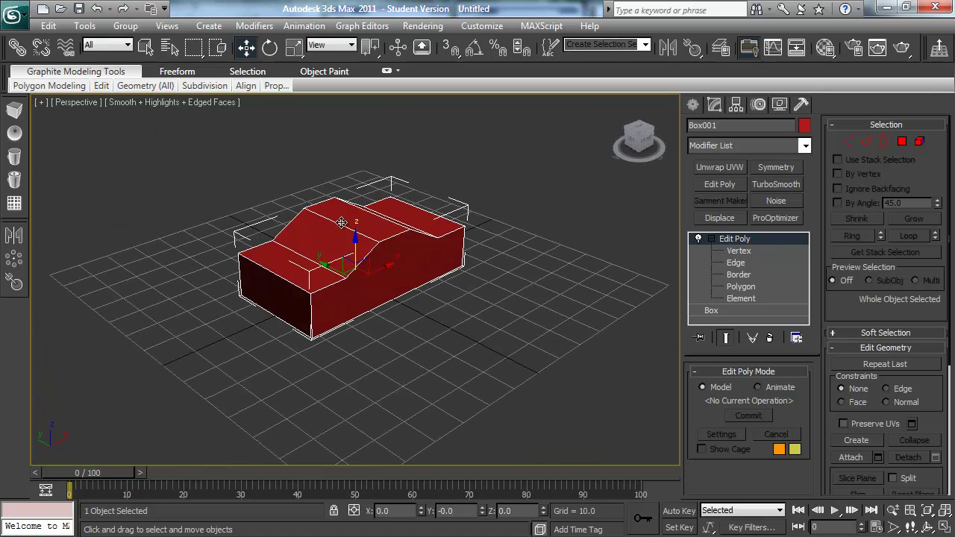
Step: Draw a cylinder on the grid beside the car body, about 12.1 in radius and 5.1 in height
{"action": "left_click", "coordinate": [695, 104]}
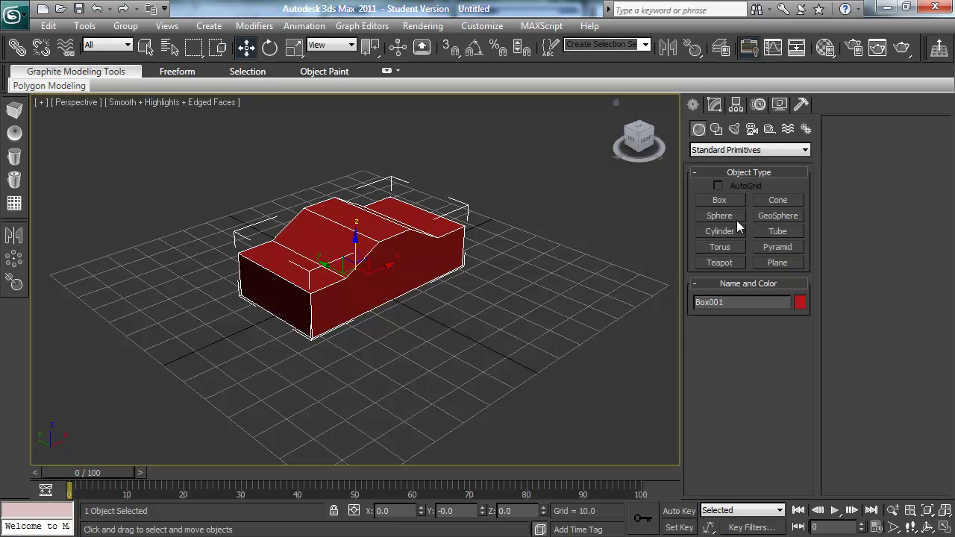
{"action": "left_click", "coordinate": [719, 232]}
{"action": "left_click_drag", "start_coordinate": [484, 328], "coordinate": [527, 332]}
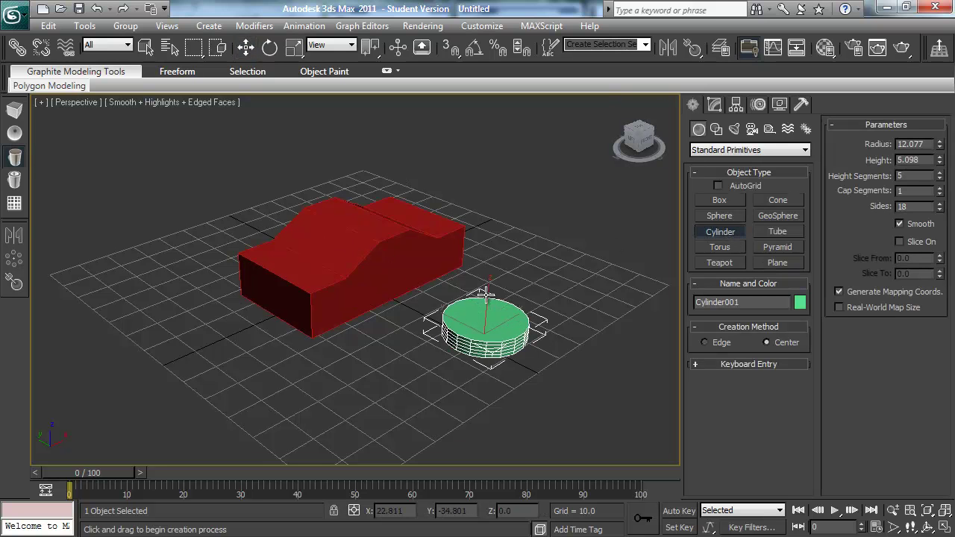
{"action": "left_click", "coordinate": [485, 295]}
Step: Turn on angle snap and rotate the cylinder upright like a wheel
{"action": "key", "text": "e"}
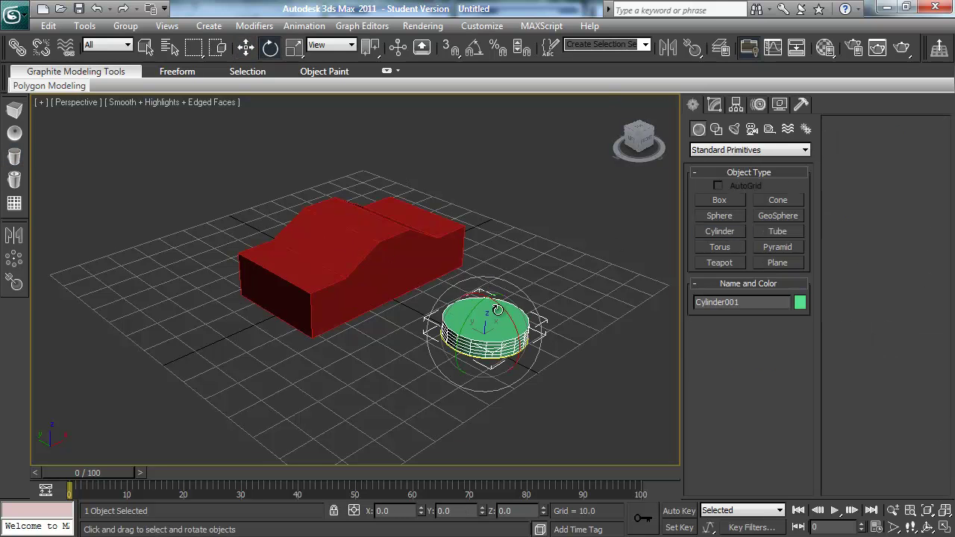
{"action": "left_click", "coordinate": [475, 50]}
{"action": "left_click_drag", "start_coordinate": [524, 327], "coordinate": [541, 361]}
{"action": "key", "text": "w"}
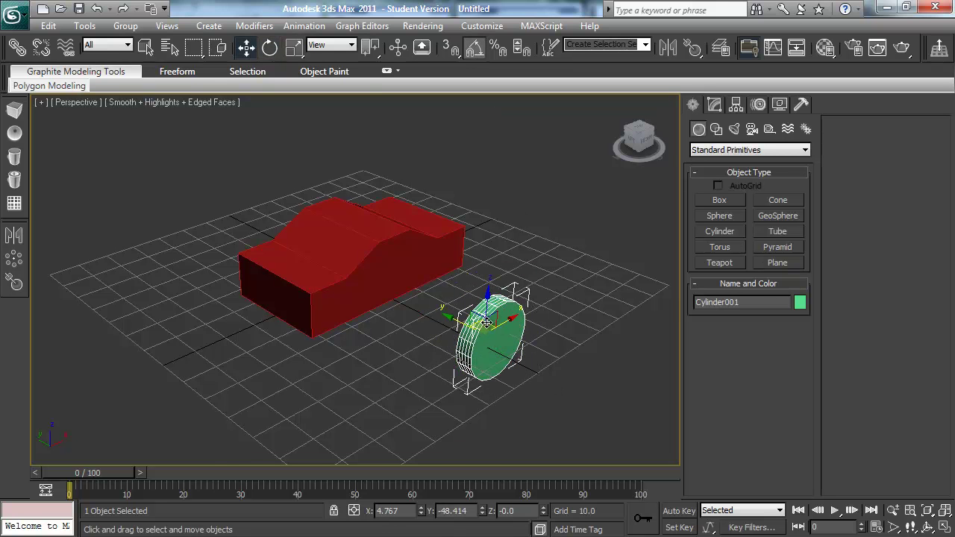
Step: Try placing the upright cylinder against the car's side as a wheel, and delete it
{"action": "middle_click_drag", "start_coordinate": [512, 367], "coordinate": [488, 370], "text": "alt"}
{"action": "left_click_drag", "start_coordinate": [489, 371], "coordinate": [428, 262]}
{"action": "middle_click_drag", "start_coordinate": [428, 262], "coordinate": [381, 317], "text": "alt"}
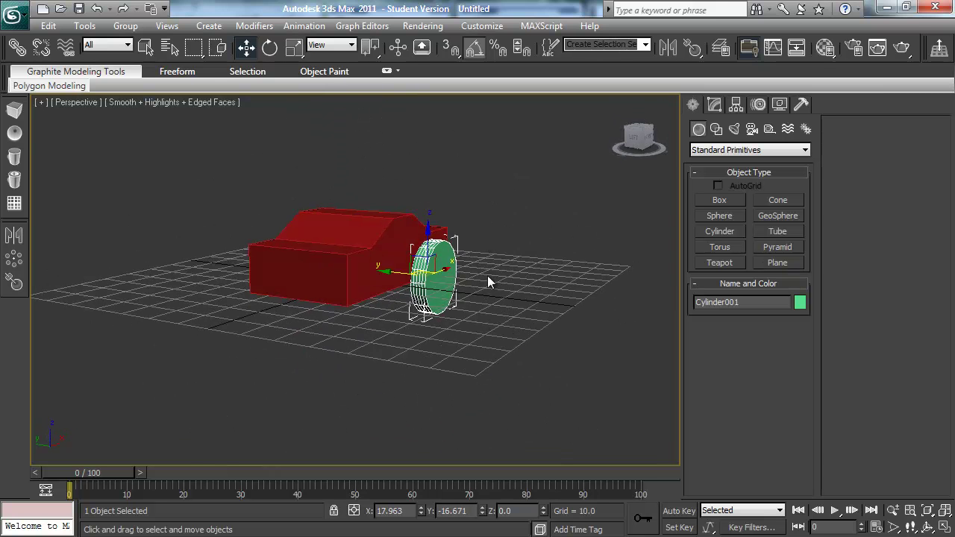
{"action": "key", "text": "Delete"}
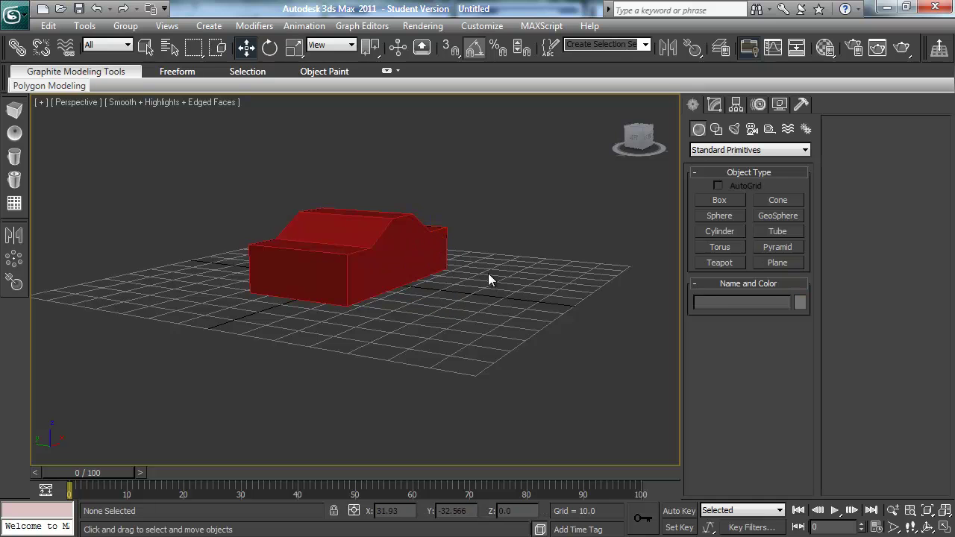
Step: Enable AutoGrid for new primitives and activate the Cylinder tool
{"action": "left_click", "coordinate": [939, 51]}
{"action": "middle_click_drag", "start_coordinate": [531, 262], "coordinate": [477, 287], "text": "alt"}
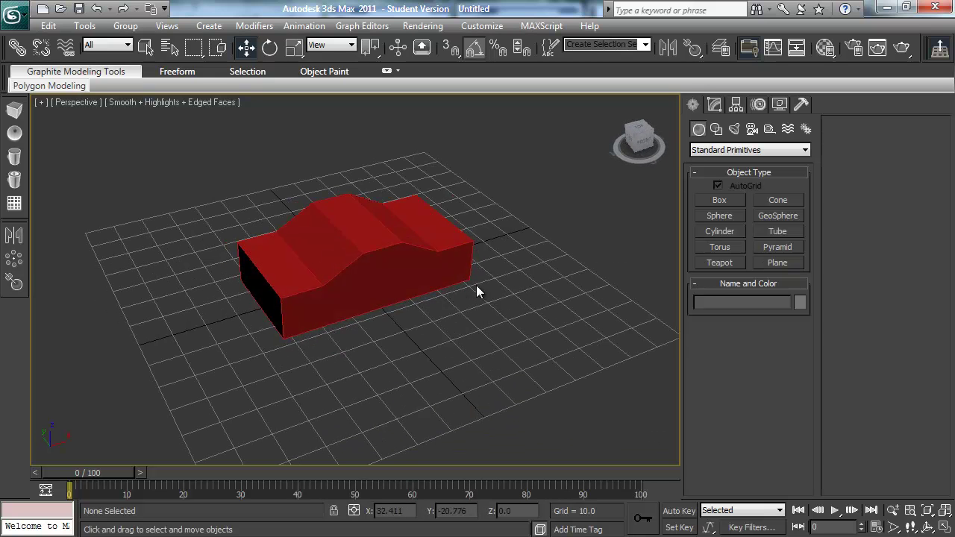
{"action": "left_click", "coordinate": [734, 233]}
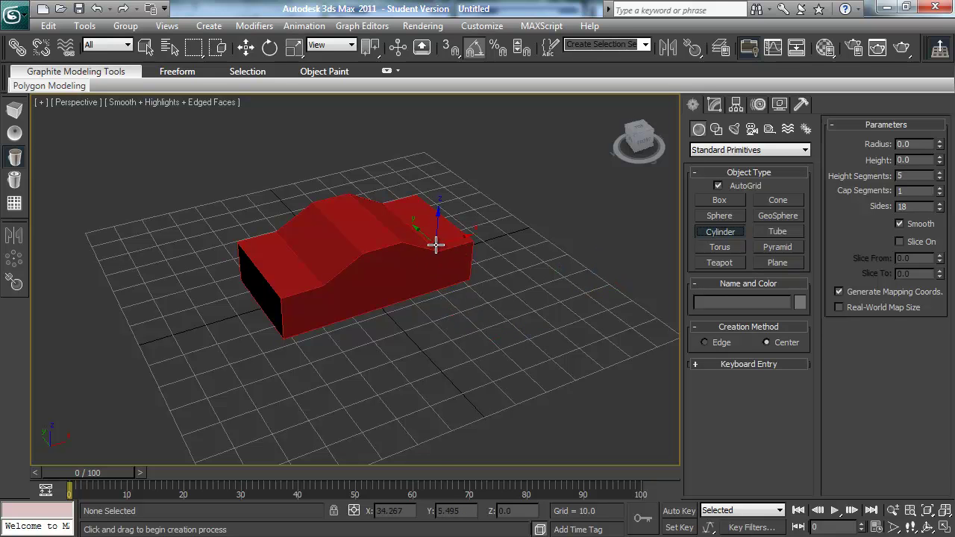
Step: Try drawing a small cylinder directly on the car's sloped windshield face with AutoGrid
{"action": "middle_click_drag", "start_coordinate": [411, 235], "coordinate": [443, 232], "text": "alt"}
{"action": "scroll", "coordinate": [383, 258], "scroll_direction": "up", "scroll_amount": 3}
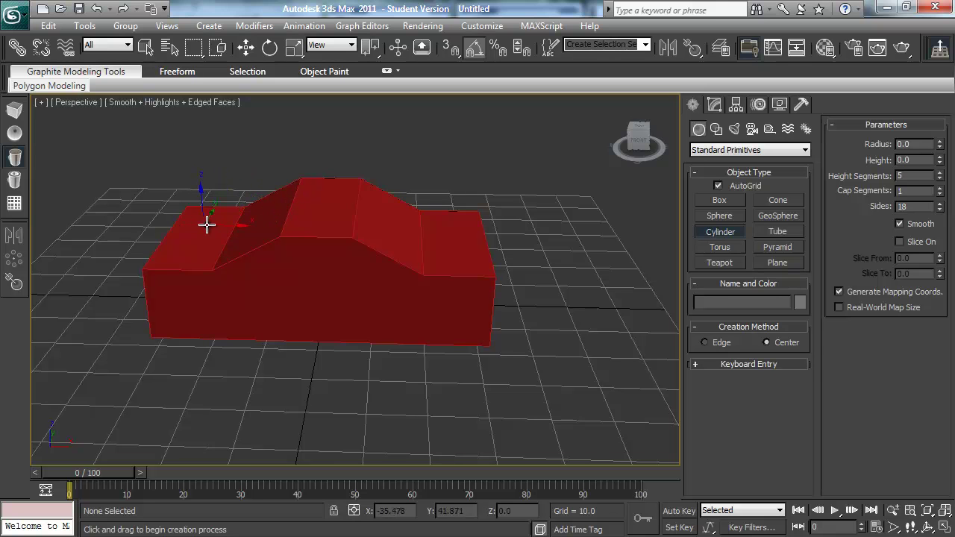
{"action": "left_click_drag", "start_coordinate": [276, 208], "coordinate": [251, 179]}
{"action": "right_click", "coordinate": [261, 194]}
{"action": "left_click_drag", "start_coordinate": [273, 221], "coordinate": [264, 215]}
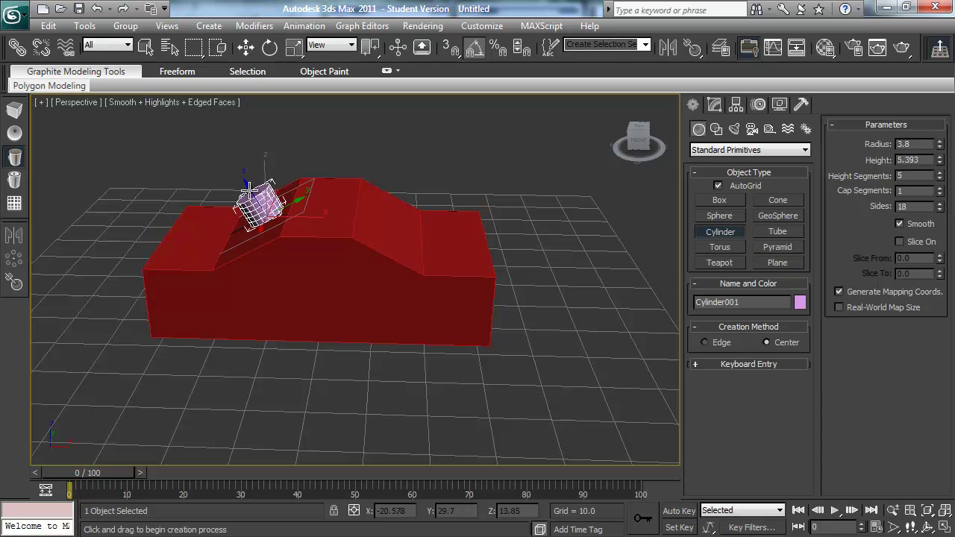
{"action": "right_click", "coordinate": [258, 195]}
Step: Draw a wheel cylinder on the car's side, about 6.1 in radius and 2.4 in height, with 1 height segment
{"action": "middle_click_drag", "start_coordinate": [432, 373], "coordinate": [442, 324], "text": "alt"}
{"action": "left_click_drag", "start_coordinate": [443, 324], "coordinate": [453, 348]}
{"action": "left_click", "coordinate": [492, 347]}
{"action": "right_click", "coordinate": [505, 351]}
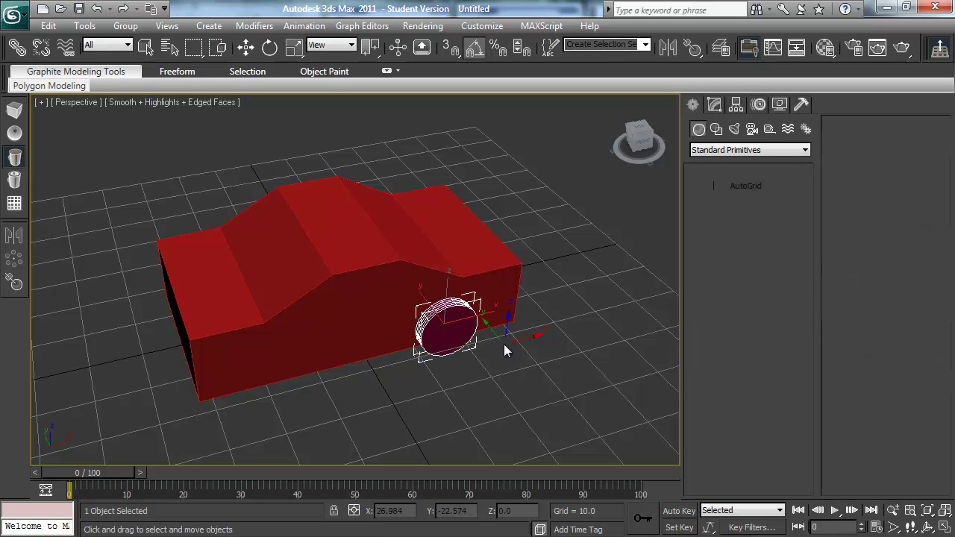
{"action": "left_click", "coordinate": [713, 104]}
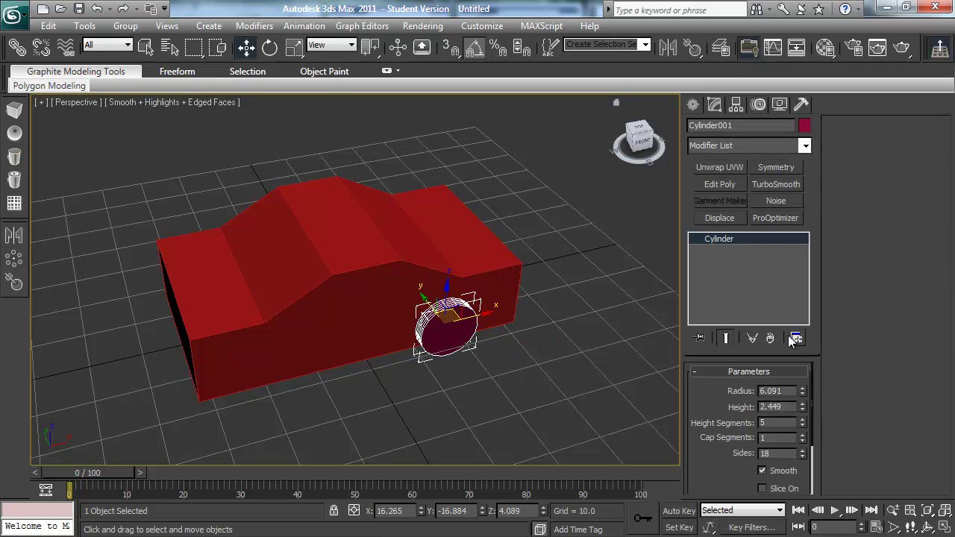
{"action": "right_click", "coordinate": [801, 425]}
Step: Draw a small cylinder on the grid beside the wheel, about 1.1 in radius and 1.1 in height, with 6 sides
{"action": "middle_click_drag", "start_coordinate": [513, 288], "coordinate": [473, 258], "text": "alt"}
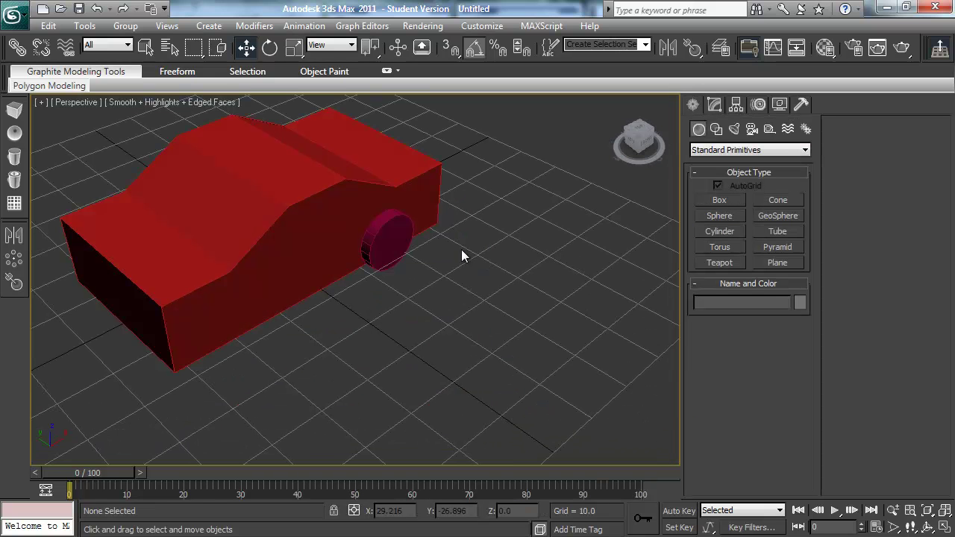
{"action": "left_click", "coordinate": [721, 231]}
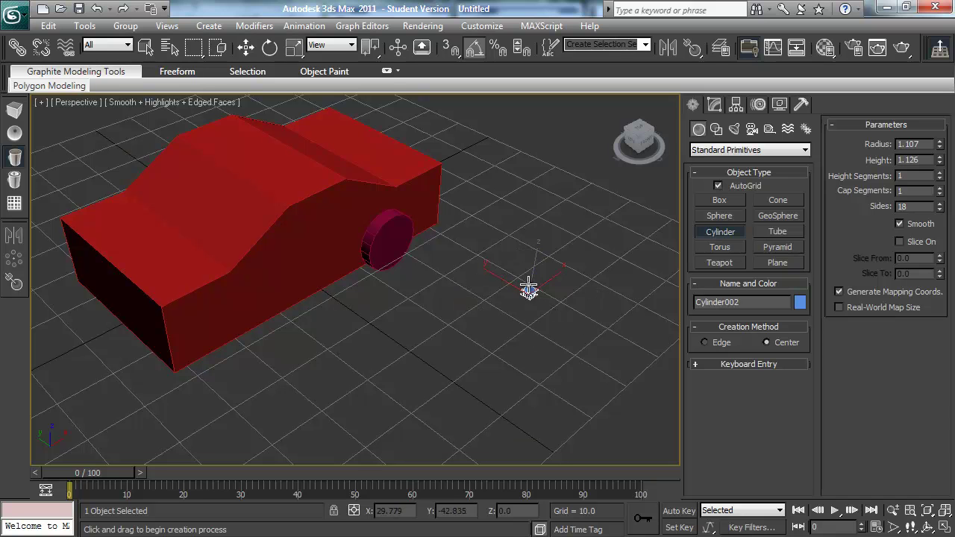
{"action": "key", "text": "w"}
{"action": "left_click", "coordinate": [715, 105]}
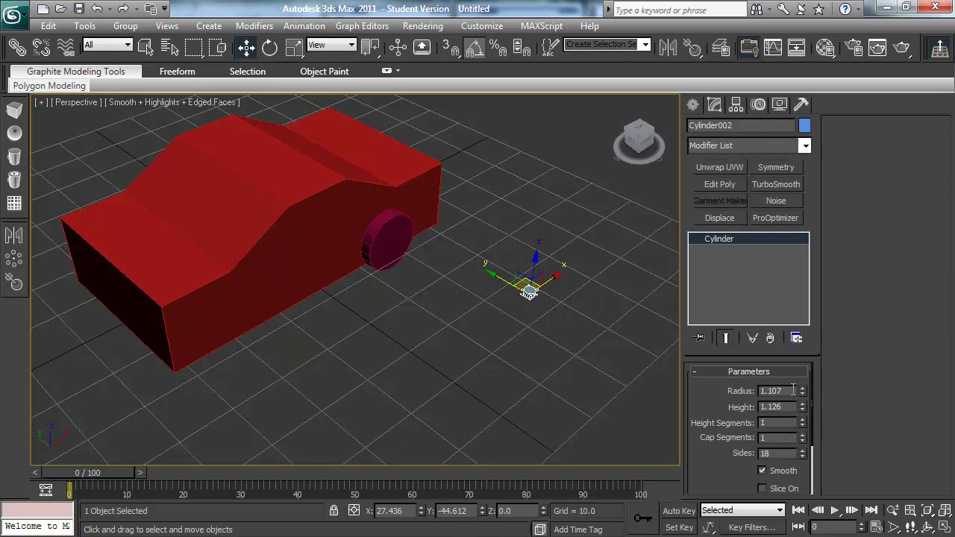
{"action": "middle_click_drag", "start_coordinate": [657, 336], "coordinate": [496, 276], "text": "alt"}
{"action": "mouse_move", "coordinate": [446, 300]}
{"action": "middle_mouse_down", "text": "alt"}
{"action": "mouse_move", "coordinate": [464, 329]}
{"action": "mouse_move", "coordinate": [473, 318]}
{"action": "mouse_move", "coordinate": [451, 300]}
{"action": "middle_mouse_up", "text": "alt"}
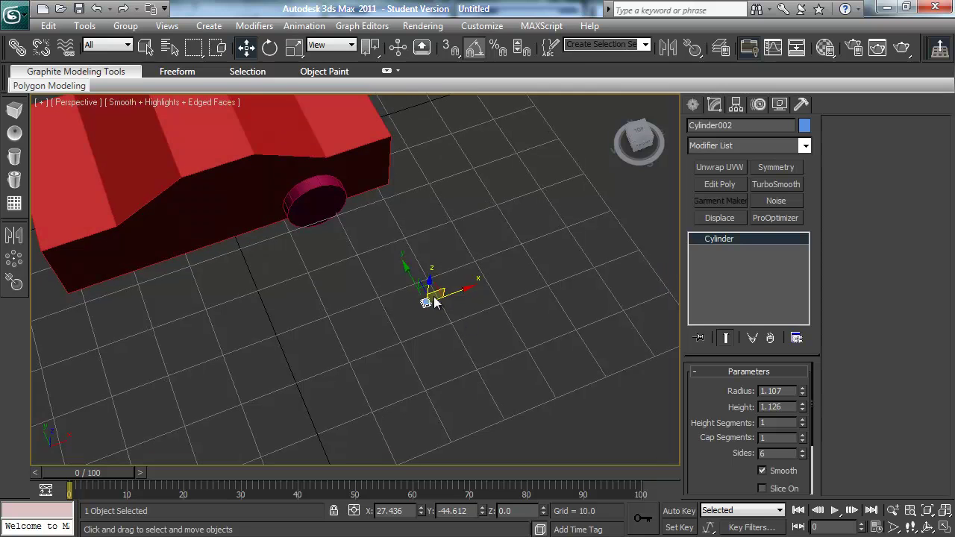
Step: Try previewing an Array of the small six-sided cylinder with incremental Move offsets, including -5 in Z
{"action": "left_click", "coordinate": [84, 26]}
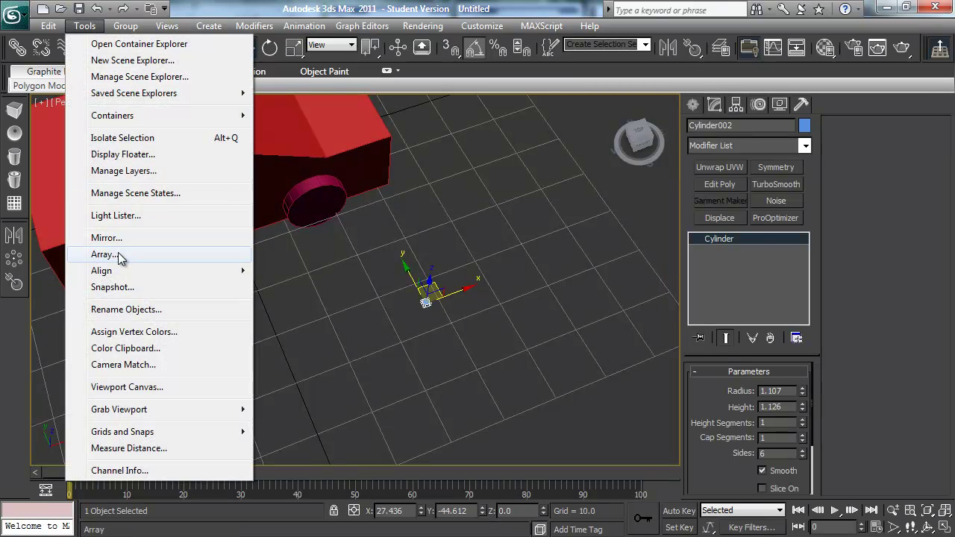
{"action": "left_click", "coordinate": [103, 254]}
{"action": "left_click_drag", "start_coordinate": [434, 146], "coordinate": [271, 94]}
{"action": "left_click_drag", "start_coordinate": [356, 91], "coordinate": [378, 11]}
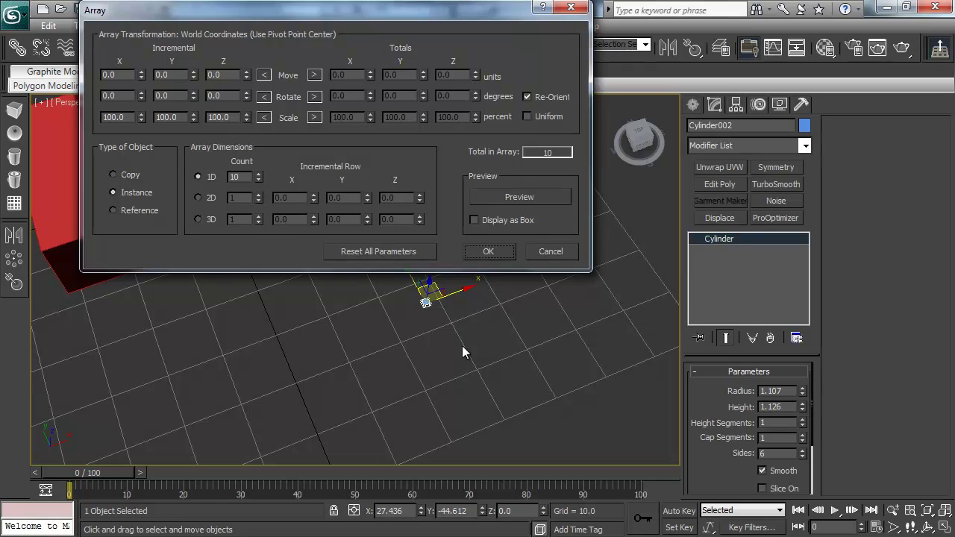
{"action": "left_click", "coordinate": [520, 197]}
{"action": "left_click_drag", "start_coordinate": [245, 72], "coordinate": [244, 78]}
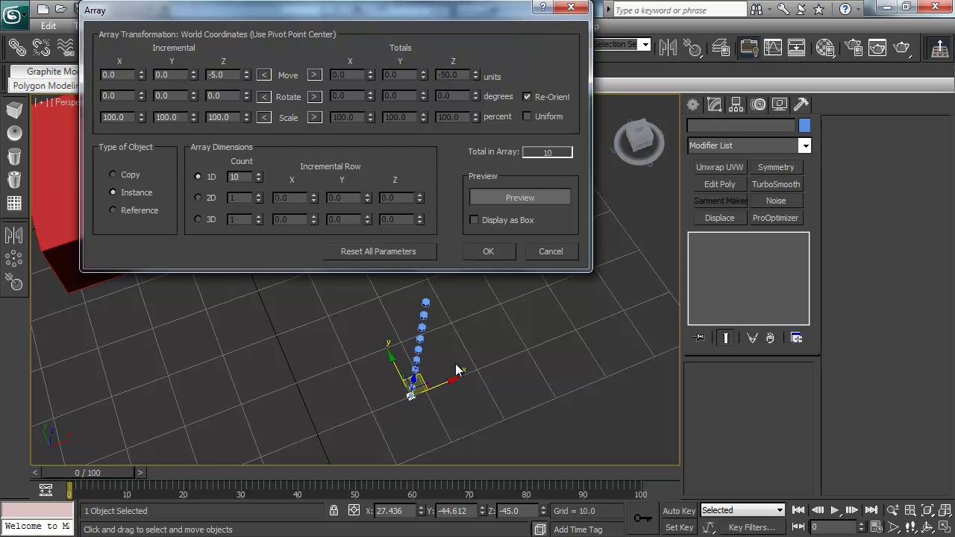
{"action": "left_click_drag", "start_coordinate": [194, 76], "coordinate": [142, 77]}
{"action": "left_click", "coordinate": [552, 249]}
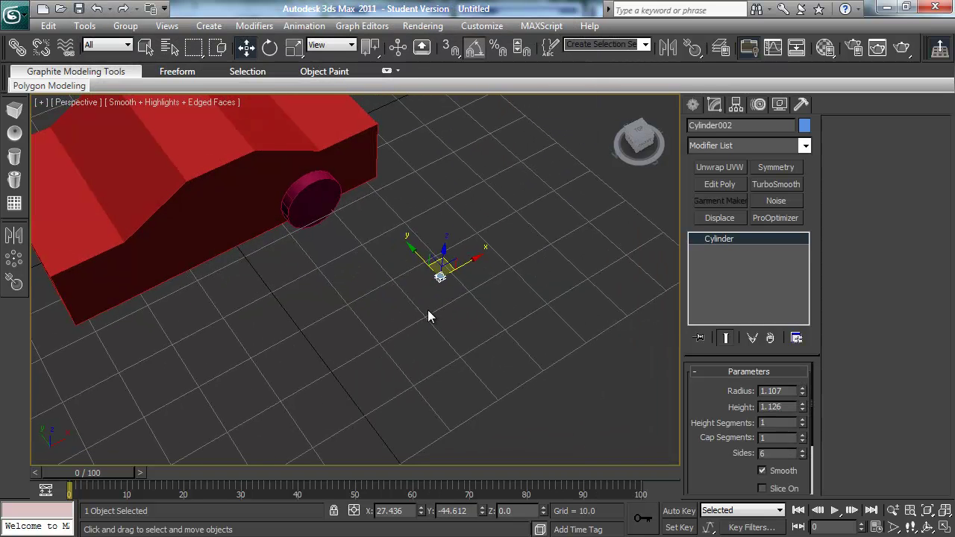
Step: Move only the small cylinder's pivot away from the object, to about X 23.5 and Y -47.8
{"action": "left_click", "coordinate": [736, 104]}
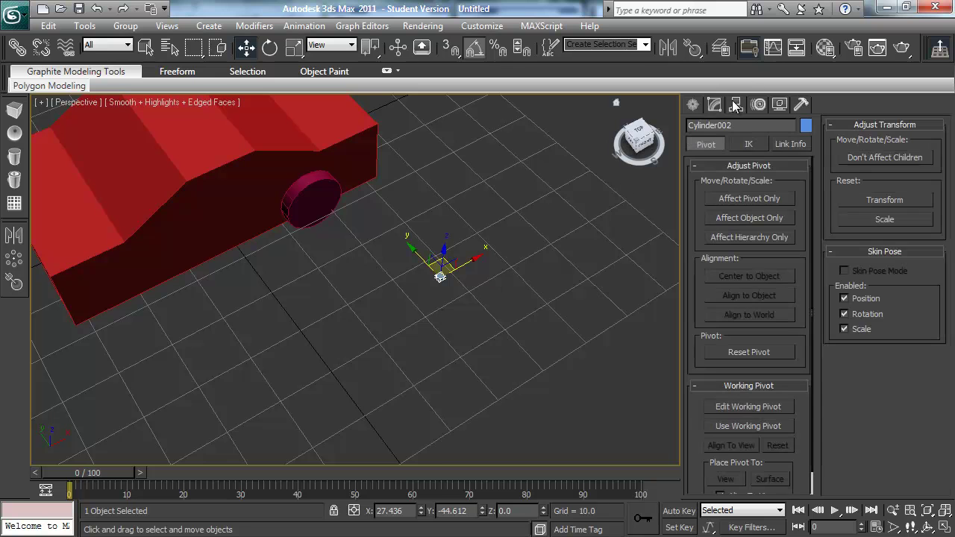
{"action": "left_click", "coordinate": [739, 200]}
{"action": "middle_click_drag", "start_coordinate": [440, 261], "coordinate": [437, 290], "text": "alt"}
{"action": "left_click_drag", "start_coordinate": [438, 290], "coordinate": [422, 312]}
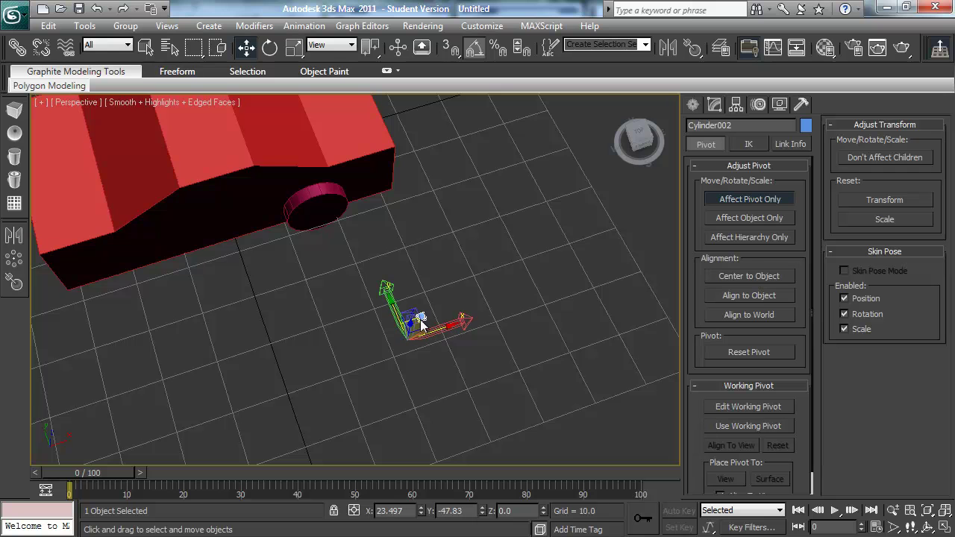
{"action": "left_click", "coordinate": [733, 200]}
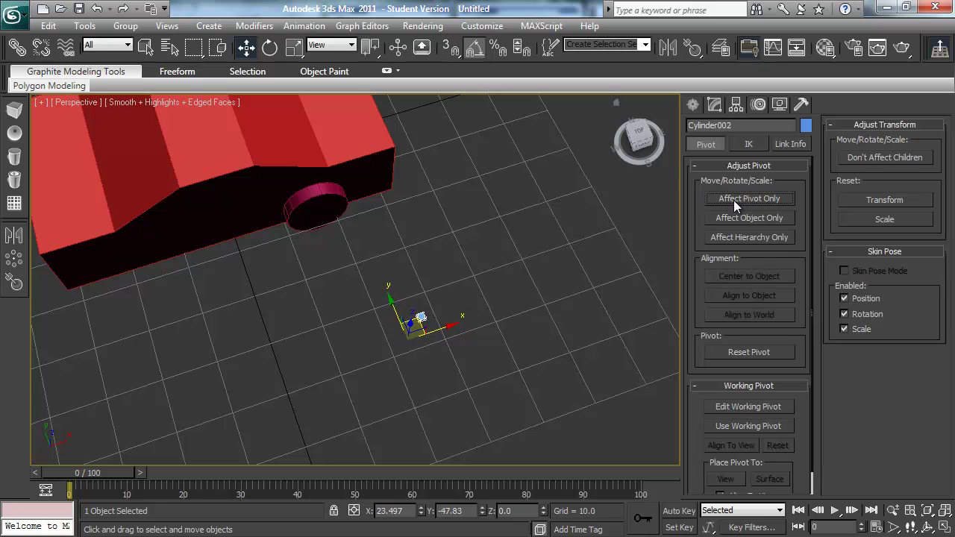
{"action": "left_click", "coordinate": [713, 105]}
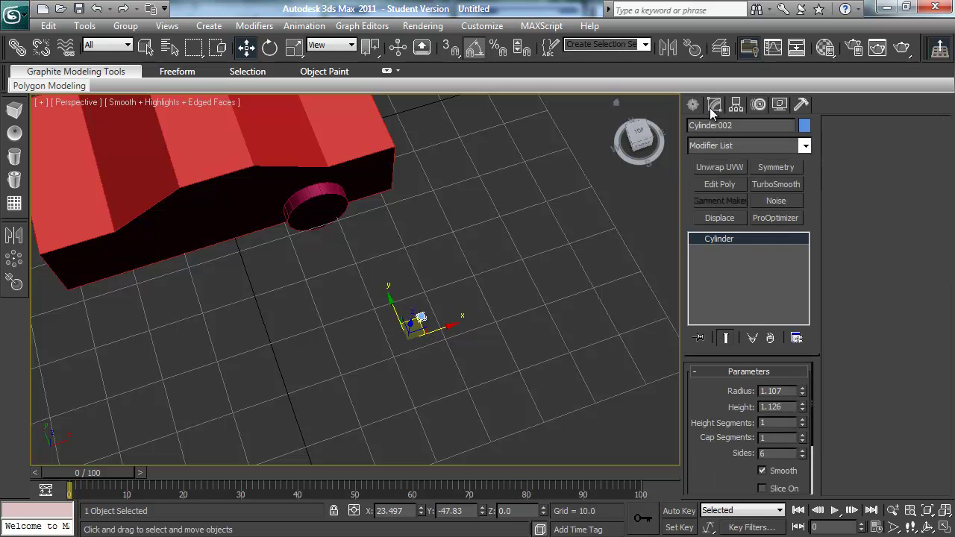
Step: Start an Array of the small cylinder and set its 1D count to 6
{"action": "left_click", "coordinate": [85, 25]}
{"action": "left_click", "coordinate": [123, 253]}
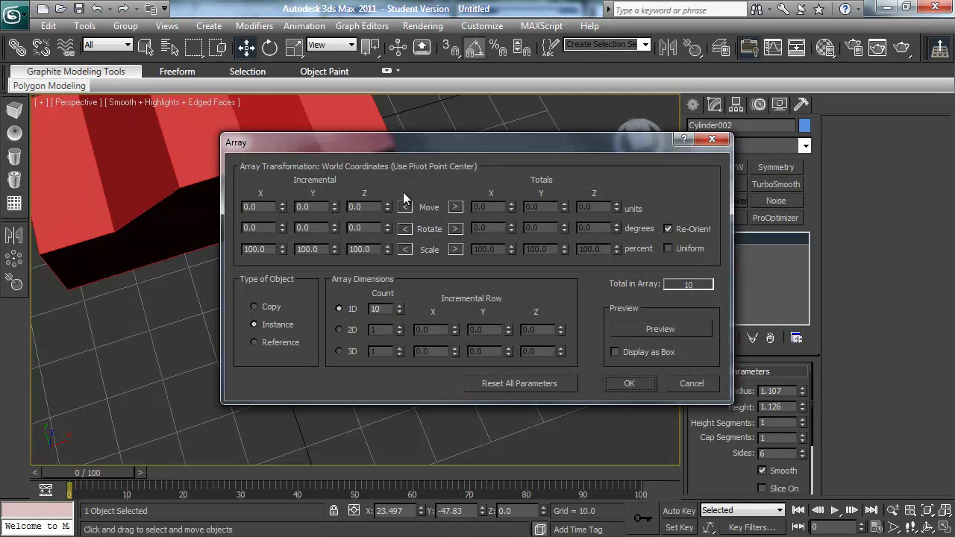
{"action": "left_click_drag", "start_coordinate": [413, 150], "coordinate": [213, 25]}
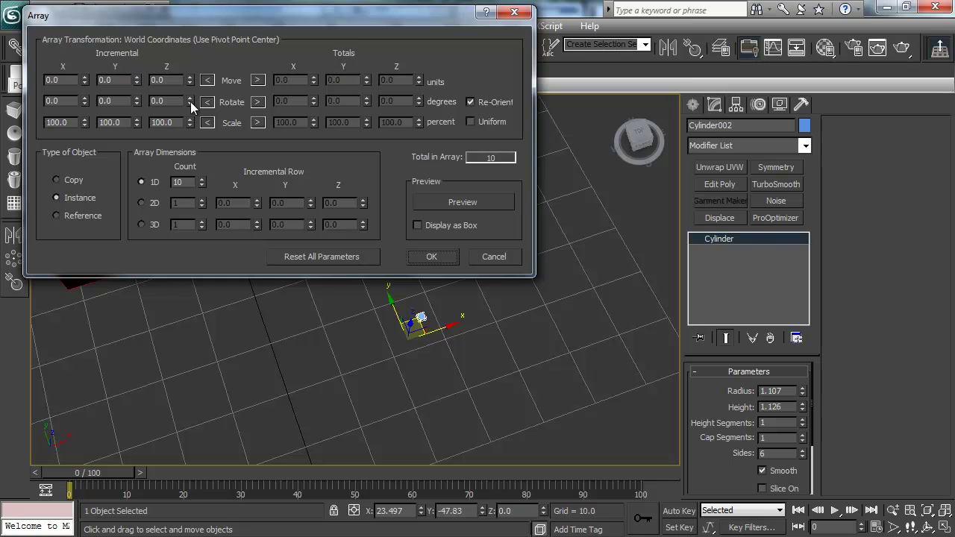
{"action": "left_click_drag", "start_coordinate": [204, 182], "coordinate": [204, 186]}
{"action": "left_click", "coordinate": [201, 179]}
{"action": "left_click", "coordinate": [201, 180]}
Step: Preview the array, trying a Y rotation before setting the incremental Z rotation to 60 degrees
{"action": "left_click_drag", "start_coordinate": [140, 100], "coordinate": [141, 89]}
{"action": "left_click", "coordinate": [452, 203]}
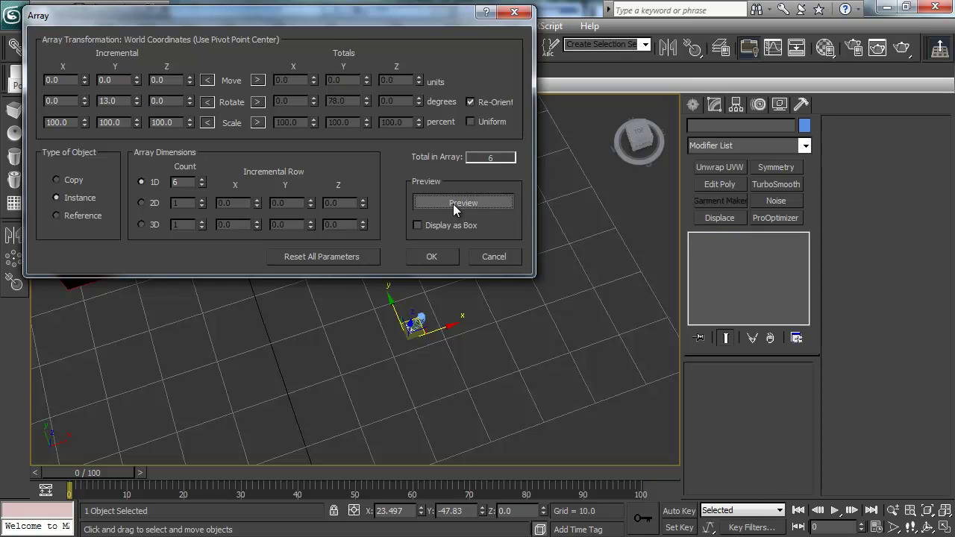
{"action": "right_click", "coordinate": [126, 100]}
{"action": "right_click", "coordinate": [138, 99]}
{"action": "left_click_drag", "start_coordinate": [186, 102], "coordinate": [171, 61]}
{"action": "double_click", "coordinate": [173, 101]}
{"action": "type", "text": "60"}
{"action": "key", "text": "Return"}
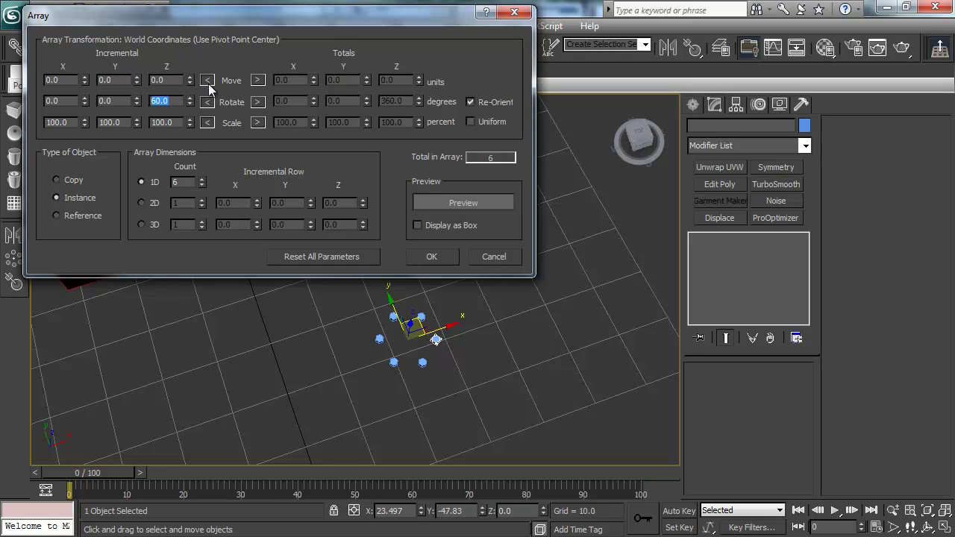
Step: Switch the array rotation to a Z total of 360 degrees, trying a count of 15 before returning to 6
{"action": "left_click", "coordinate": [258, 102]}
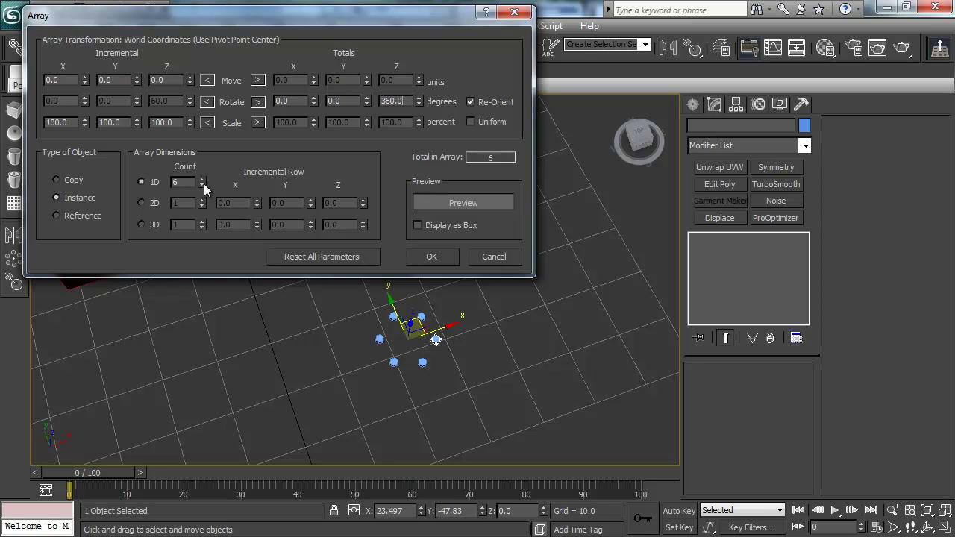
{"action": "left_click_drag", "start_coordinate": [201, 179], "coordinate": [203, 184]}
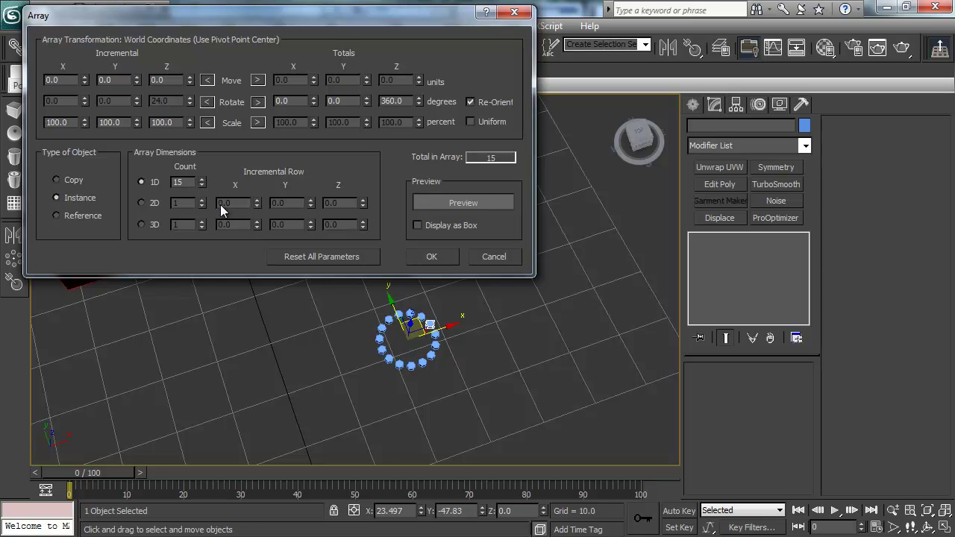
{"action": "left_click", "coordinate": [201, 186]}
{"action": "left_click_drag", "start_coordinate": [201, 186], "coordinate": [201, 186]}
{"action": "left_click", "coordinate": [201, 186]}
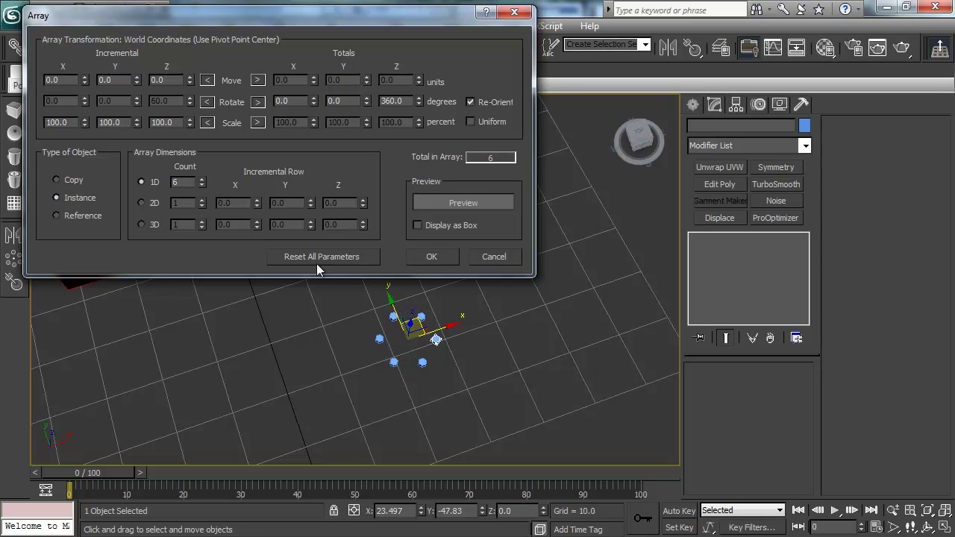
Step: Create the circular array and select all six small cylinders
{"action": "left_click", "coordinate": [432, 257]}
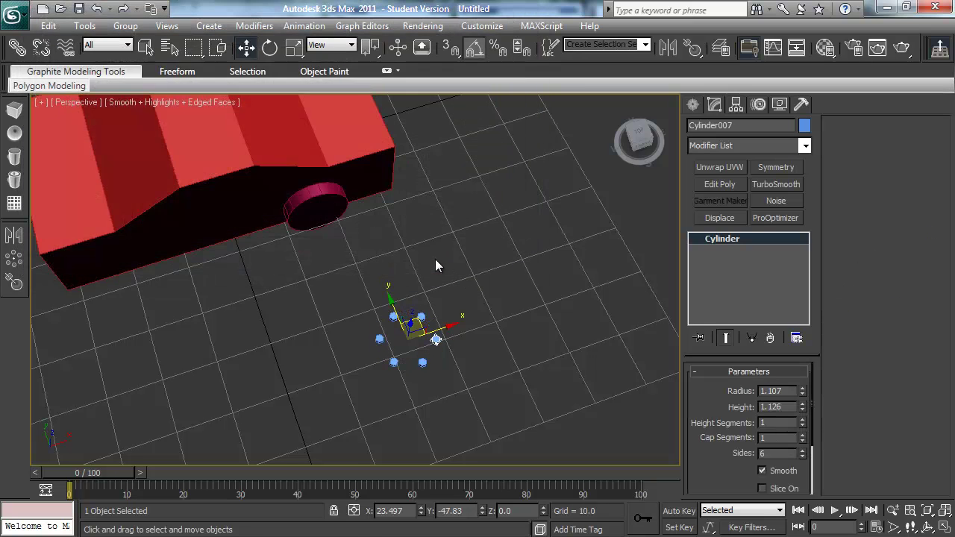
{"action": "mouse_move", "coordinate": [432, 271]}
{"action": "middle_mouse_down", "text": "alt"}
{"action": "mouse_move", "coordinate": [430, 234]}
{"action": "mouse_move", "coordinate": [438, 265]}
{"action": "middle_mouse_up", "text": "alt"}
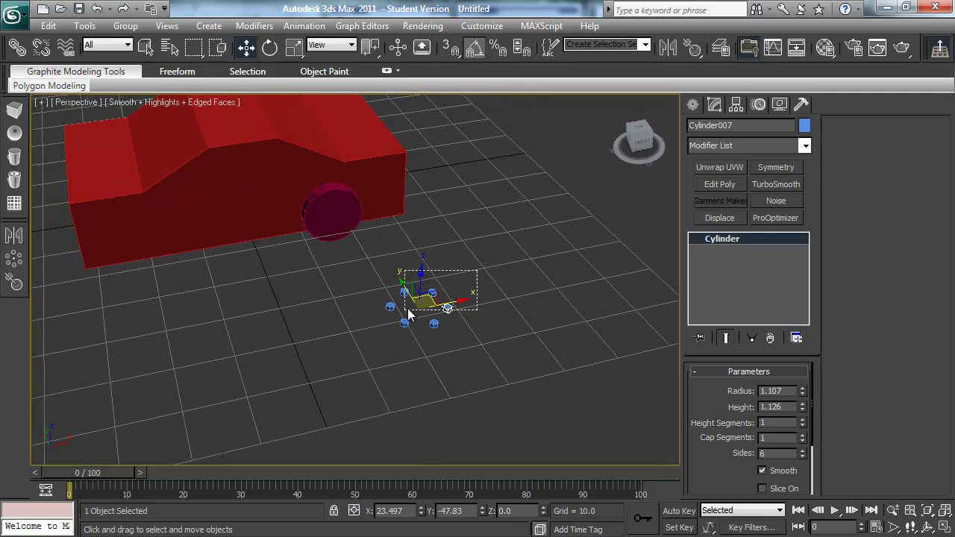
{"action": "left_click_drag", "start_coordinate": [466, 278], "coordinate": [375, 348]}
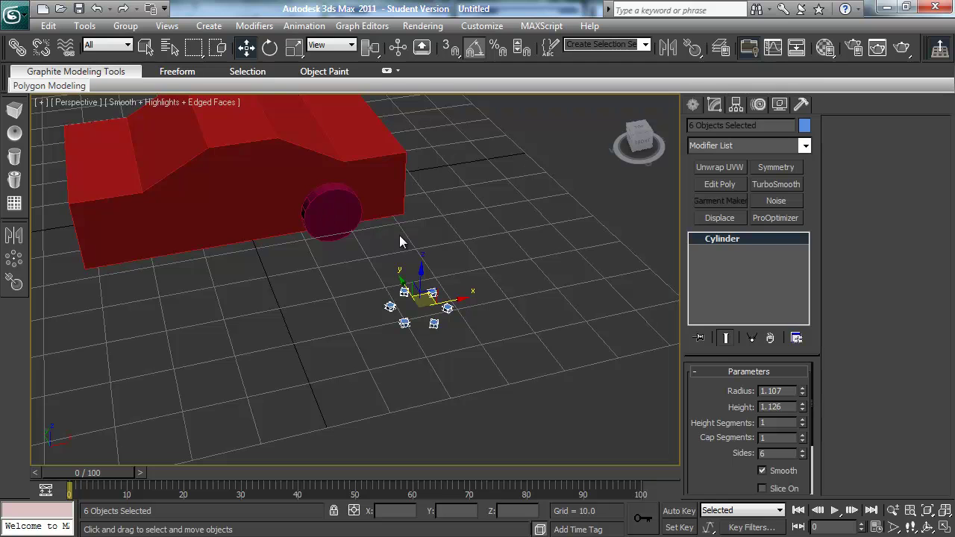
Step: Reselect the six small cylinders of the circular array and group them under the name nuts
{"action": "left_click", "coordinate": [342, 213]}
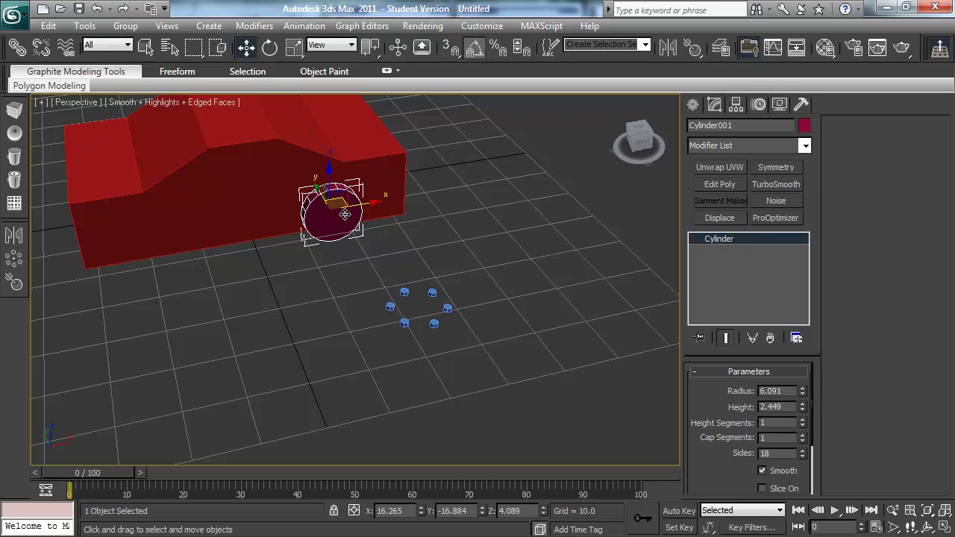
{"action": "middle_click_drag", "start_coordinate": [336, 209], "coordinate": [375, 254], "text": "alt"}
{"action": "left_click_drag", "start_coordinate": [375, 249], "coordinate": [495, 338]}
{"action": "middle_click_drag", "start_coordinate": [495, 338], "coordinate": [479, 325], "text": "alt"}
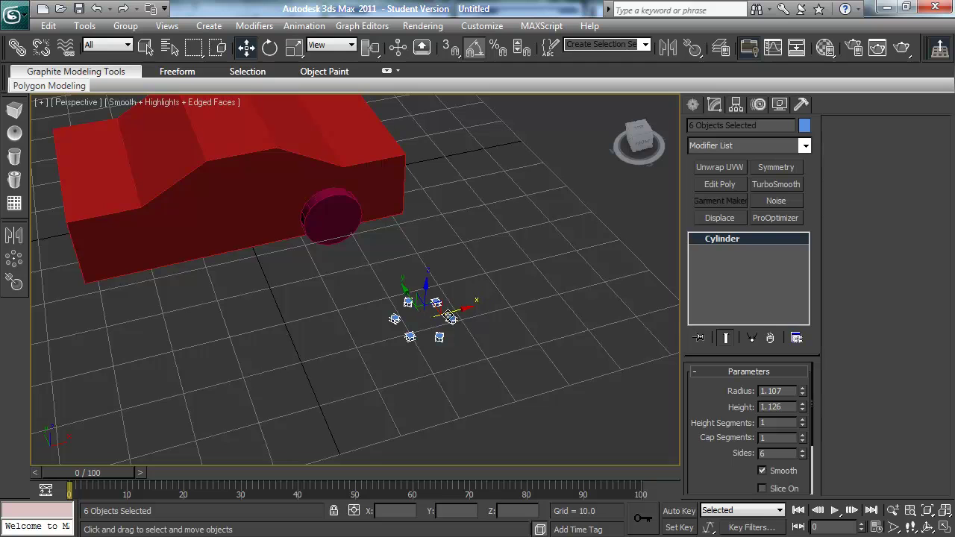
{"action": "left_click", "coordinate": [126, 26]}
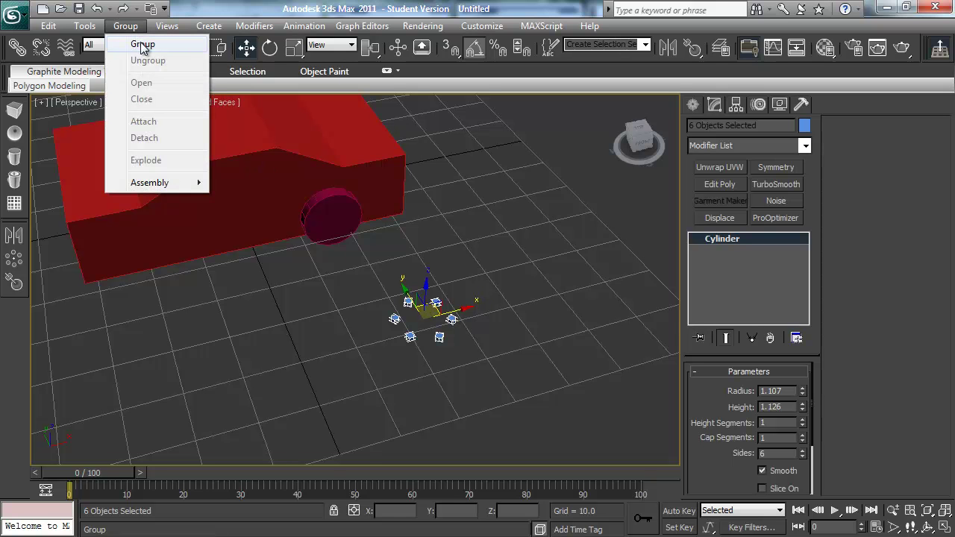
{"action": "left_click", "coordinate": [143, 44]}
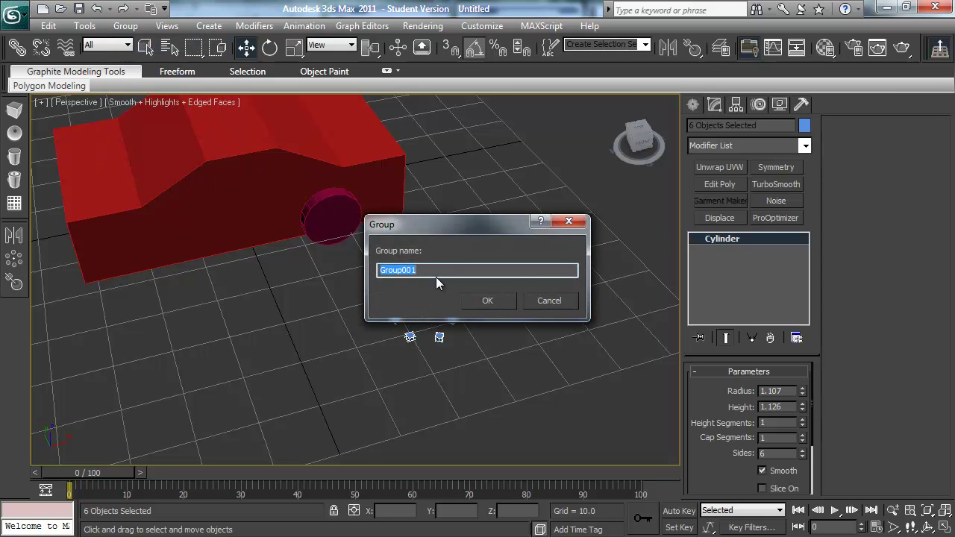
{"action": "type", "text": "nuts"}
{"action": "key", "text": "Return"}
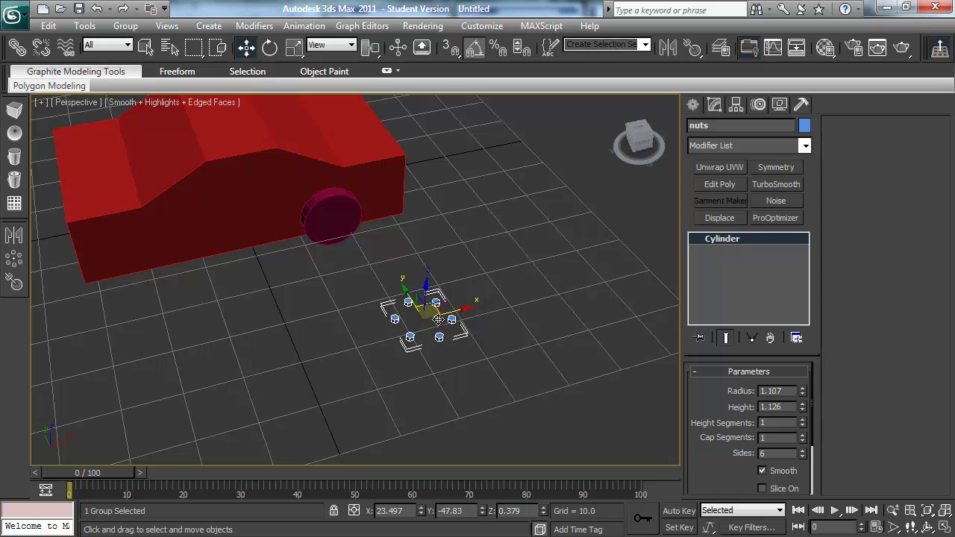
{"action": "left_click", "coordinate": [127, 27]}
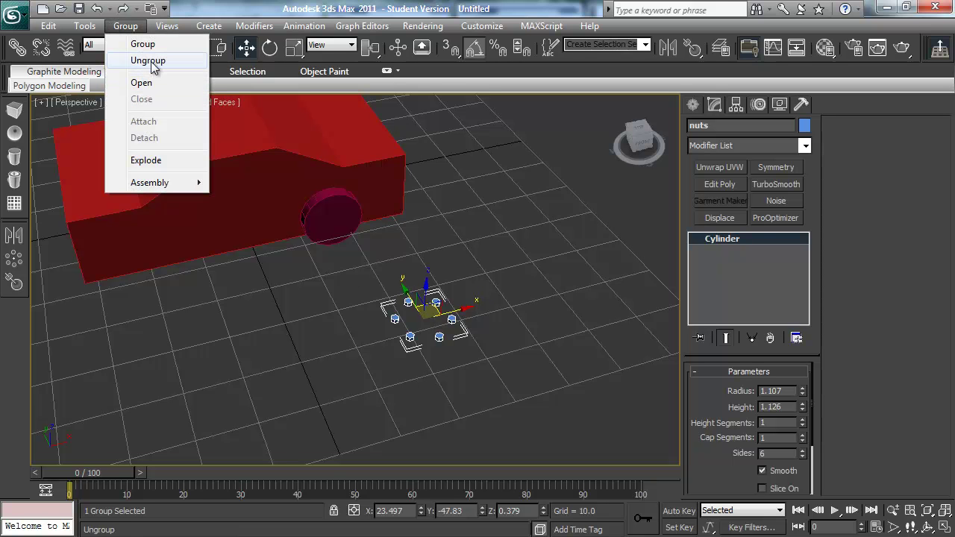
{"action": "left_click", "coordinate": [125, 25]}
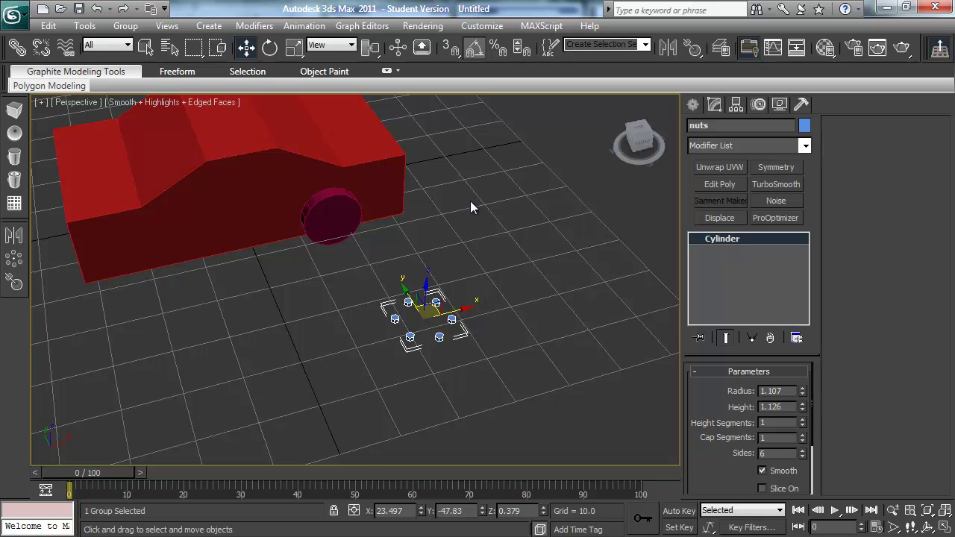
{"action": "middle_click_drag", "start_coordinate": [426, 206], "coordinate": [435, 224]}
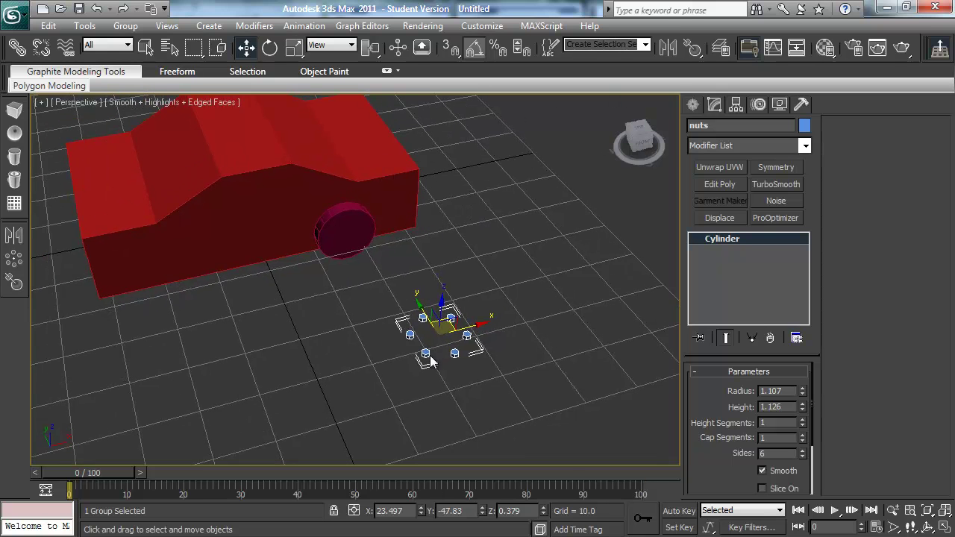
Step: Use Normal Align to place the nuts group against the wheel's outer face, matching one nut's underside with zero offsets
{"action": "left_click", "coordinate": [693, 49]}
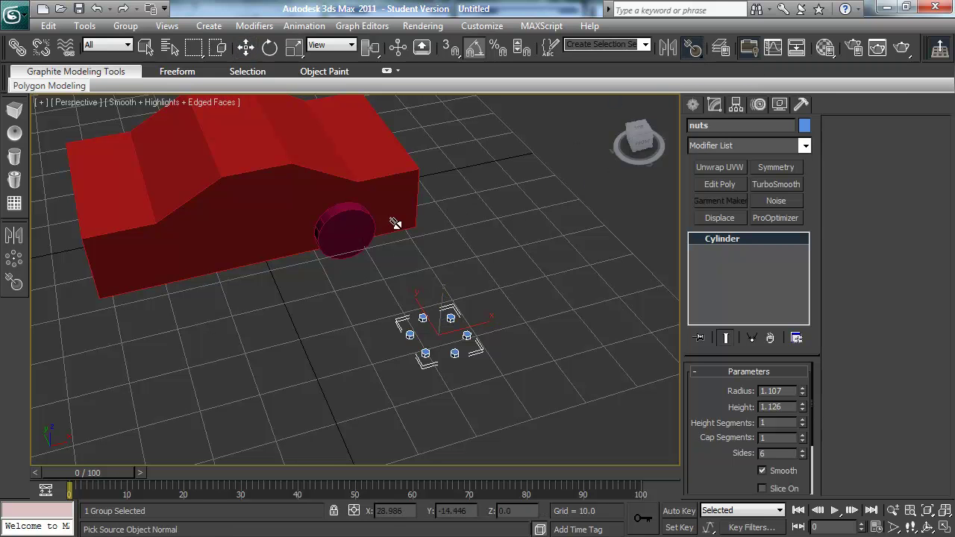
{"action": "middle_click_drag", "start_coordinate": [422, 337], "coordinate": [440, 234], "text": "alt"}
{"action": "scroll", "coordinate": [423, 225], "scroll_direction": "up", "scroll_amount": 5}
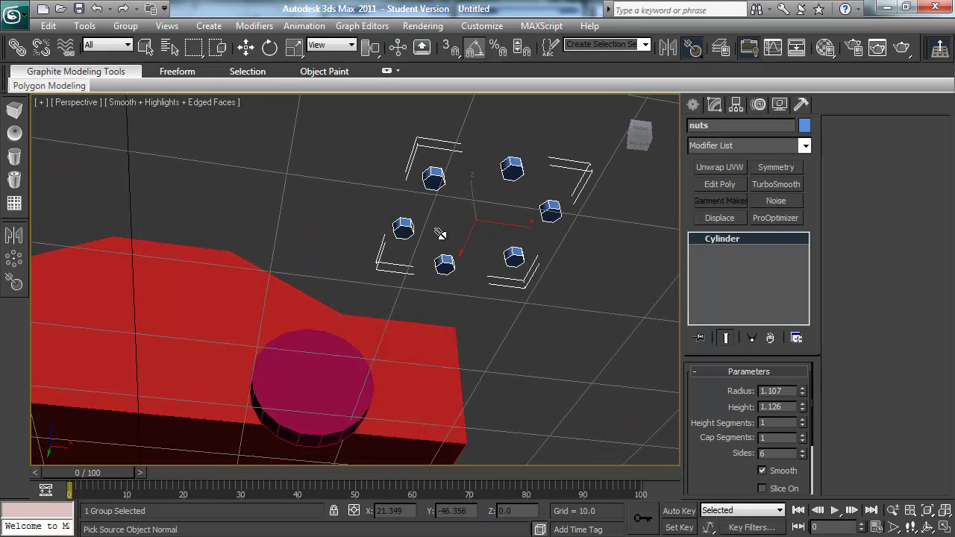
{"action": "left_click", "coordinate": [435, 182]}
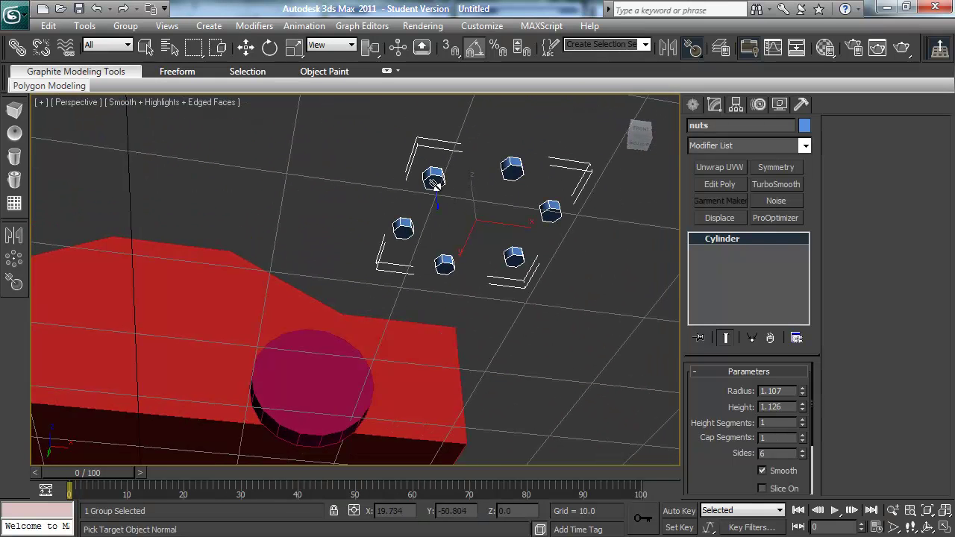
{"action": "middle_click_drag", "start_coordinate": [454, 222], "coordinate": [401, 328], "text": "alt"}
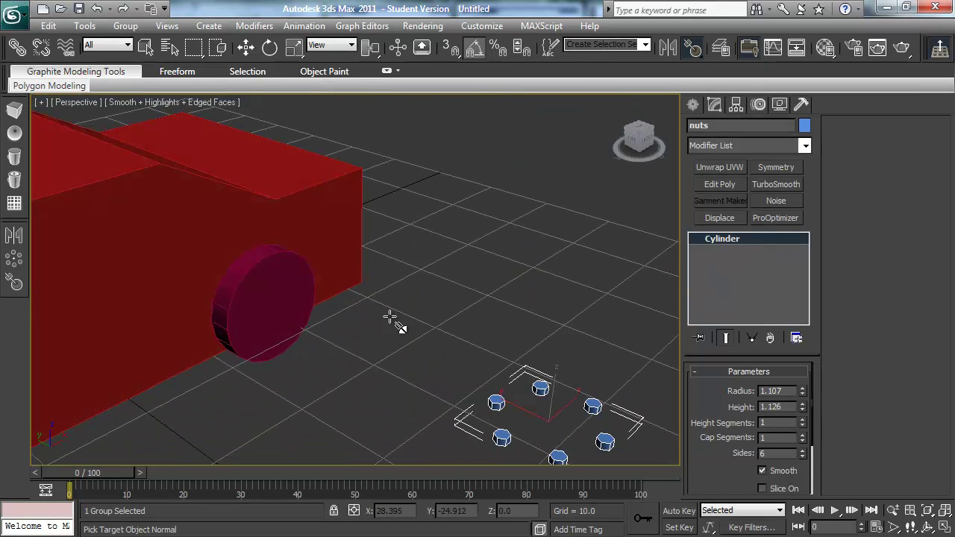
{"action": "left_click", "coordinate": [272, 292]}
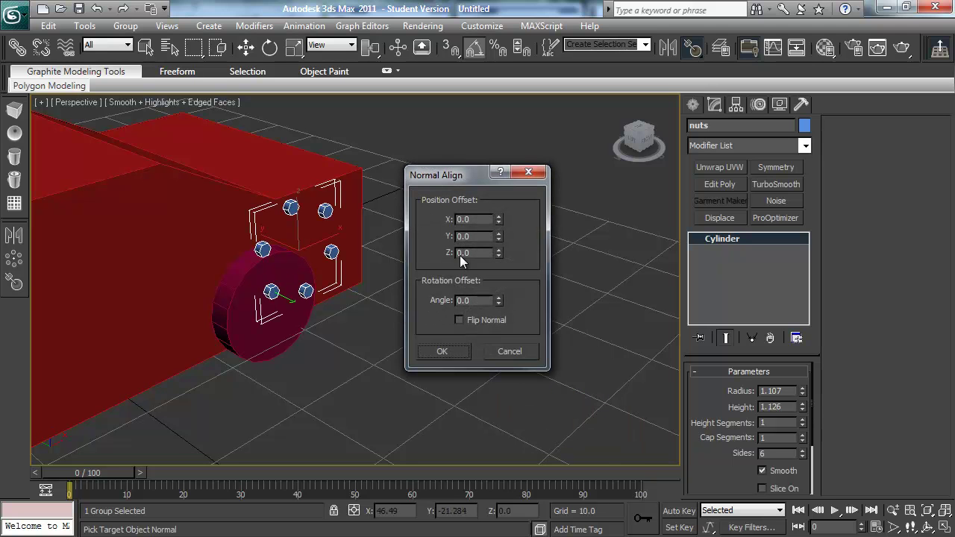
{"action": "left_click", "coordinate": [447, 353]}
{"action": "mouse_move", "coordinate": [378, 273]}
{"action": "middle_mouse_down", "text": "alt"}
{"action": "mouse_move", "coordinate": [360, 272]}
{"action": "mouse_move", "coordinate": [369, 273]}
{"action": "middle_mouse_up", "text": "alt"}
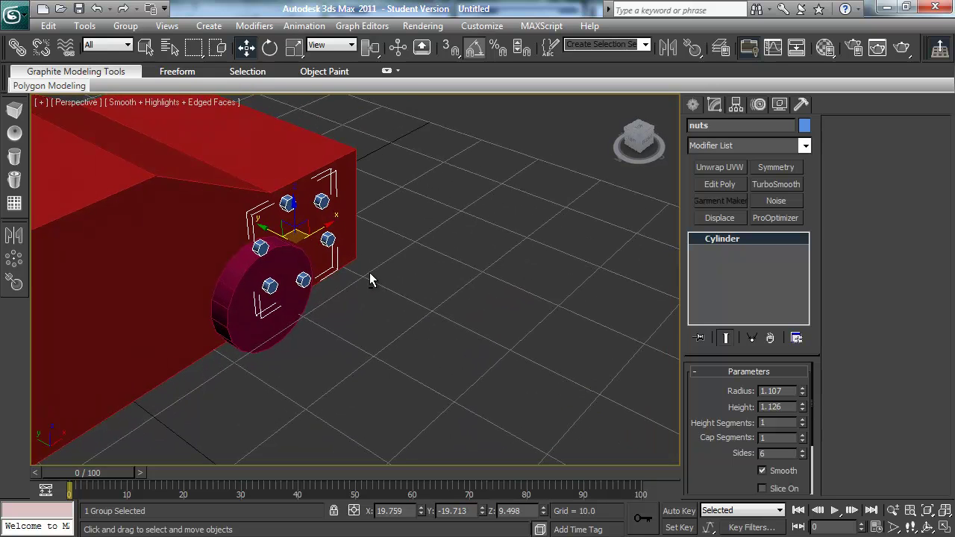
{"action": "right_click", "coordinate": [369, 270]}
Step: Reselect the nuts group and start the Align command with the wheel cylinder as the target
{"action": "left_click", "coordinate": [290, 281]}
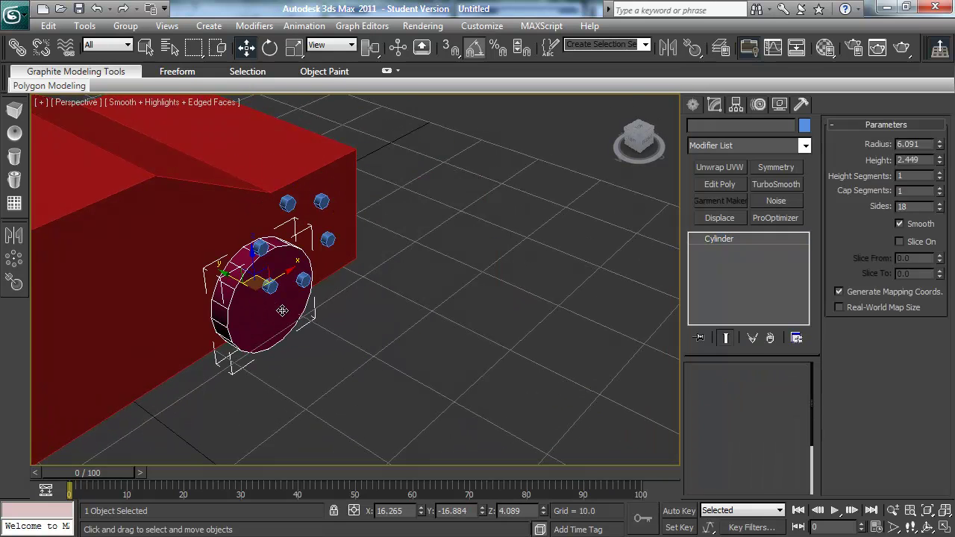
{"action": "left_click", "coordinate": [329, 240]}
{"action": "middle_click_drag", "start_coordinate": [283, 246], "coordinate": [264, 249], "text": "alt"}
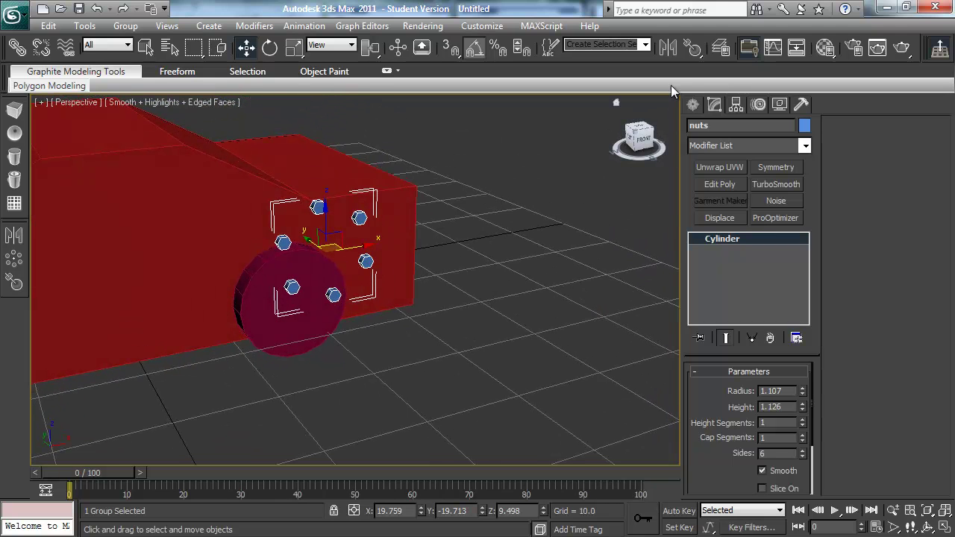
{"action": "left_click", "coordinate": [693, 48]}
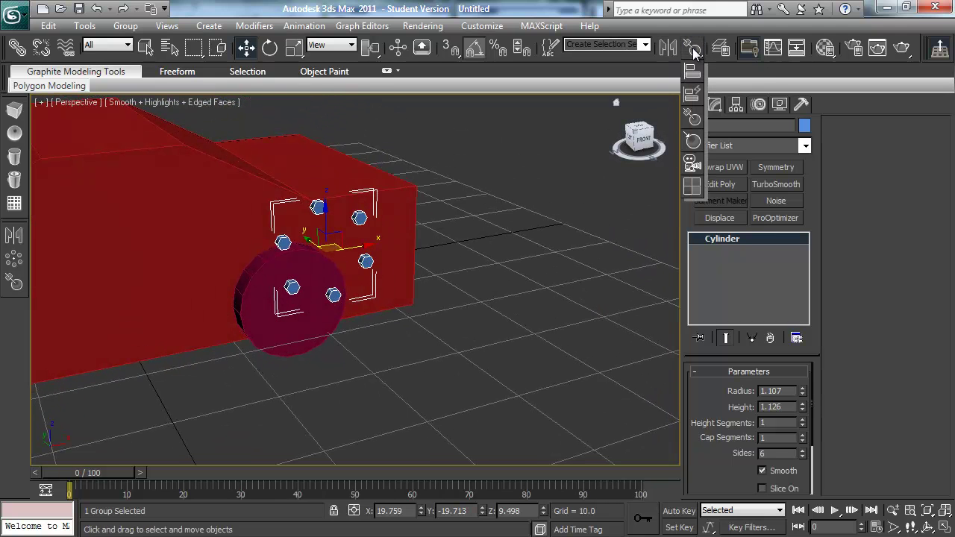
{"action": "left_click_drag", "start_coordinate": [693, 48], "coordinate": [697, 117]}
{"action": "left_click_drag", "start_coordinate": [696, 45], "coordinate": [696, 45]}
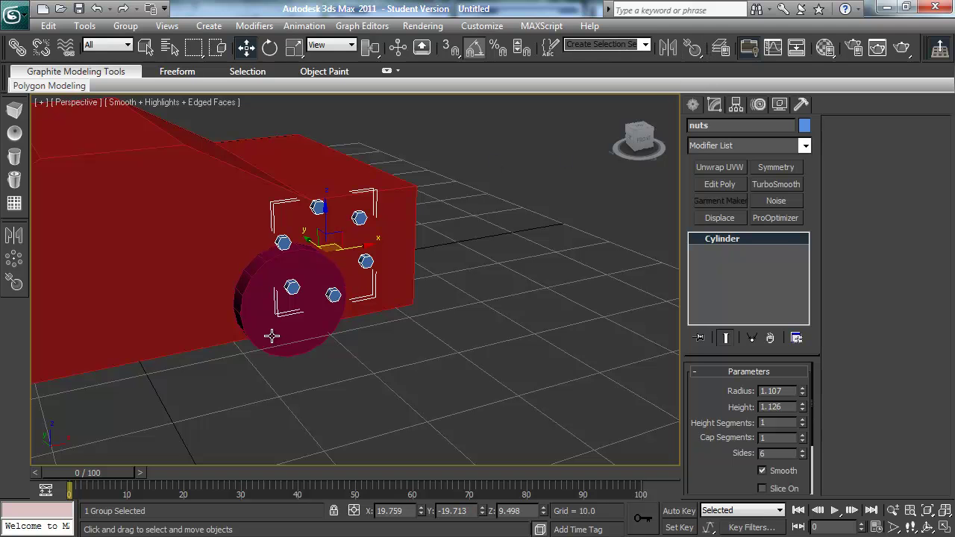
{"action": "middle_click_drag", "start_coordinate": [267, 335], "coordinate": [303, 330]}
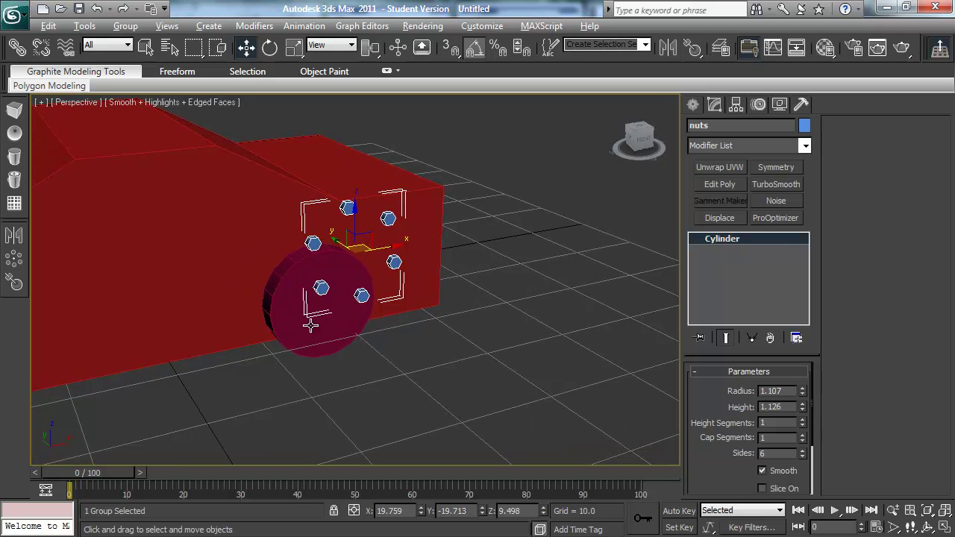
{"action": "key", "text": "alt+a"}
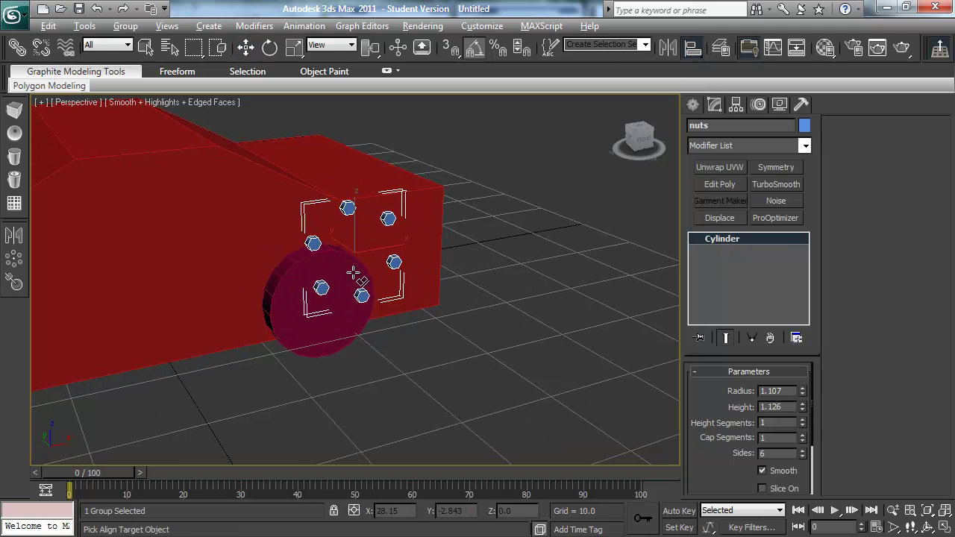
{"action": "left_click", "coordinate": [329, 334]}
Step: Align the nuts group center to center with the wheel in X and Z position, with Y position off
{"action": "left_click_drag", "start_coordinate": [447, 132], "coordinate": [575, 146]}
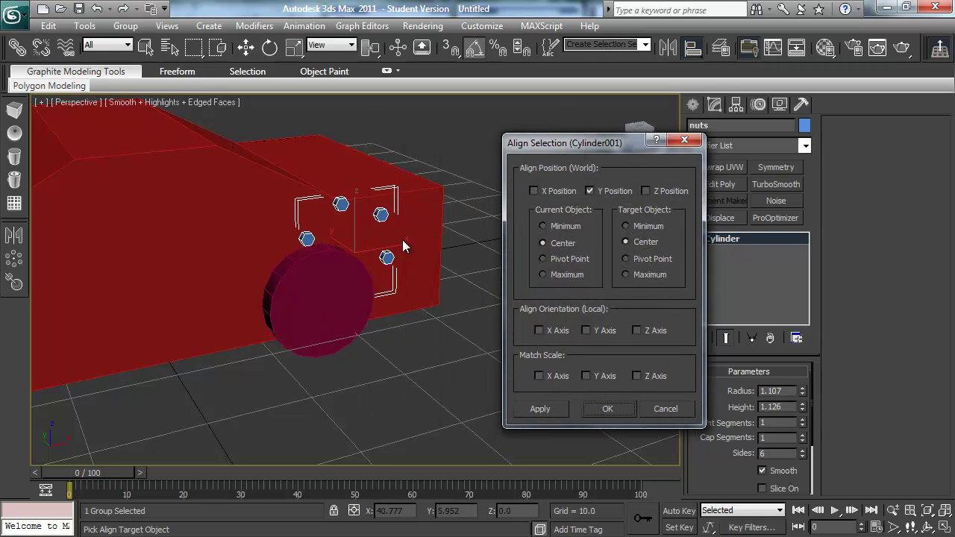
{"action": "left_click", "coordinate": [621, 188]}
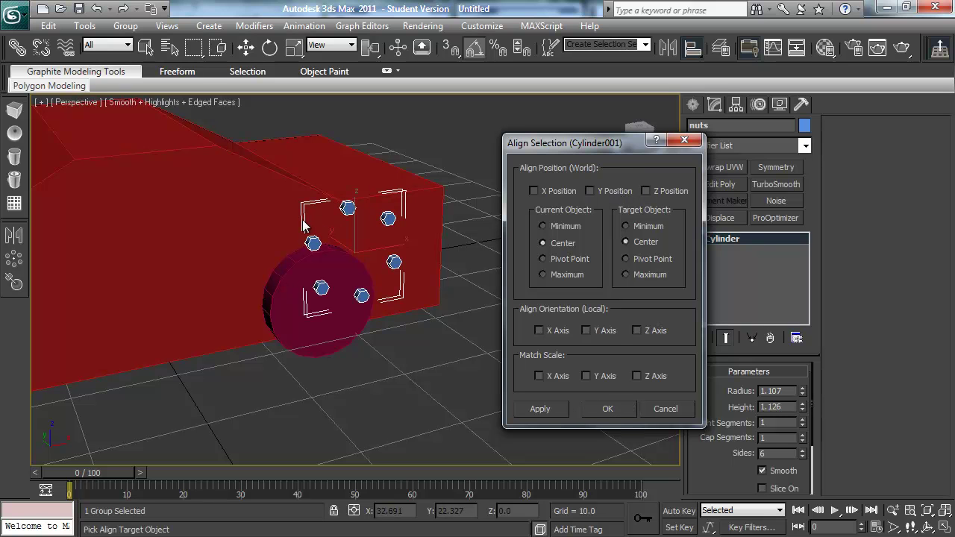
{"action": "left_click", "coordinate": [559, 194]}
{"action": "left_click", "coordinate": [657, 192]}
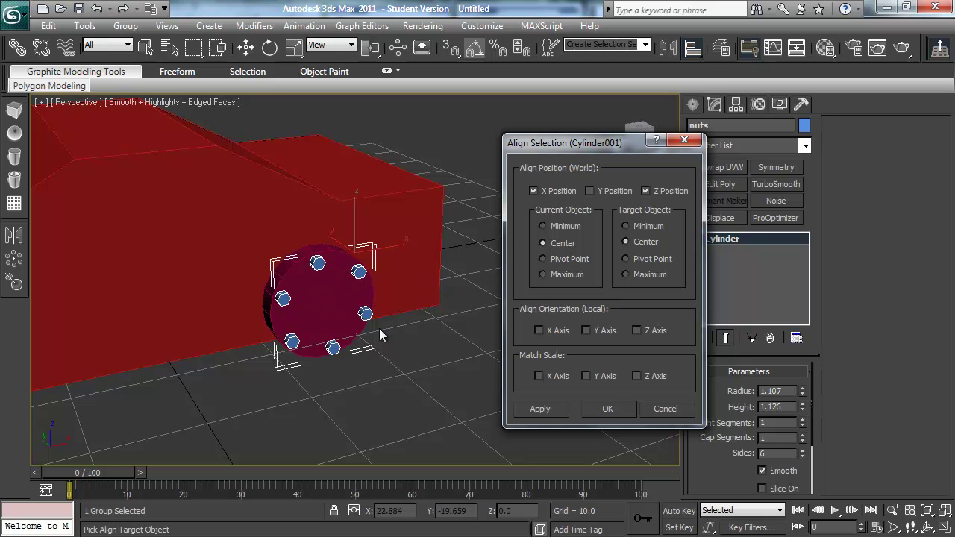
{"action": "left_click", "coordinate": [560, 409]}
{"action": "left_click", "coordinate": [603, 409]}
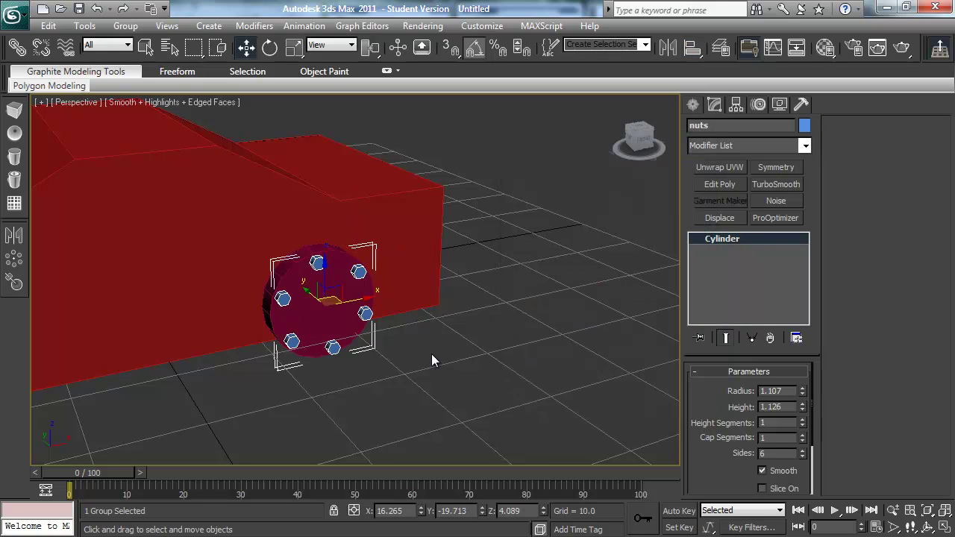
Step: Scale the nuts group down uniformly to about 72 percent so the nuts sit within the wheel face, and deselect it
{"action": "middle_click_drag", "start_coordinate": [397, 313], "coordinate": [327, 303], "text": "alt"}
{"action": "key", "text": "r"}
{"action": "key", "text": "r"}
{"action": "left_click_drag", "start_coordinate": [329, 307], "coordinate": [341, 340]}
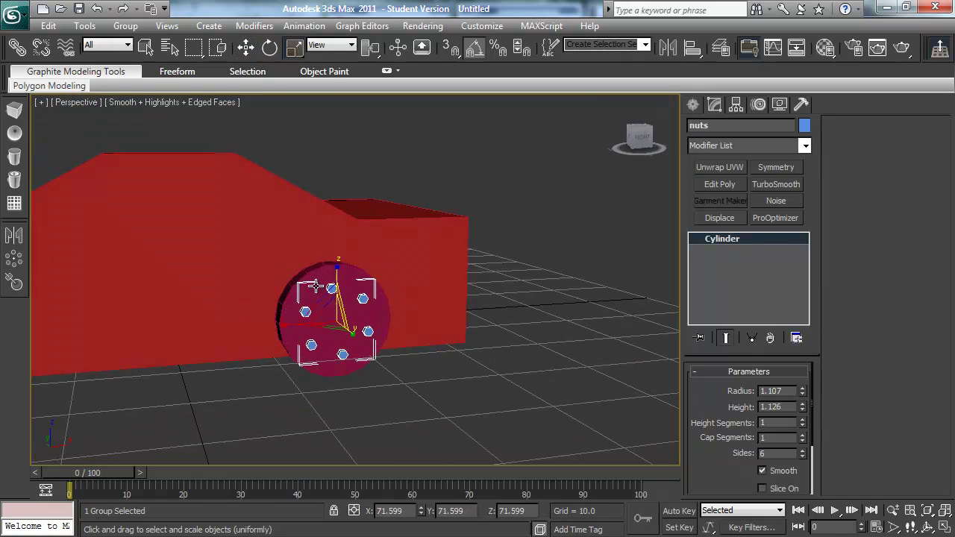
{"action": "left_click", "coordinate": [404, 385]}
{"action": "middle_click_drag", "start_coordinate": [404, 385], "coordinate": [362, 377], "text": "alt"}
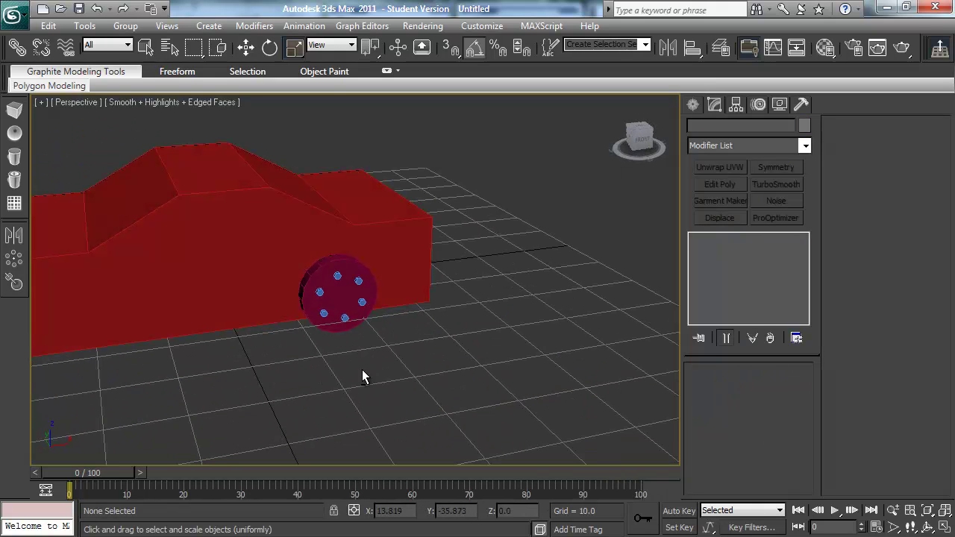
Step: Select the wheel cylinder and add an Edit Poly modifier to it
{"action": "left_click", "coordinate": [343, 292]}
{"action": "middle_click_drag", "start_coordinate": [355, 289], "coordinate": [416, 316], "text": "alt"}
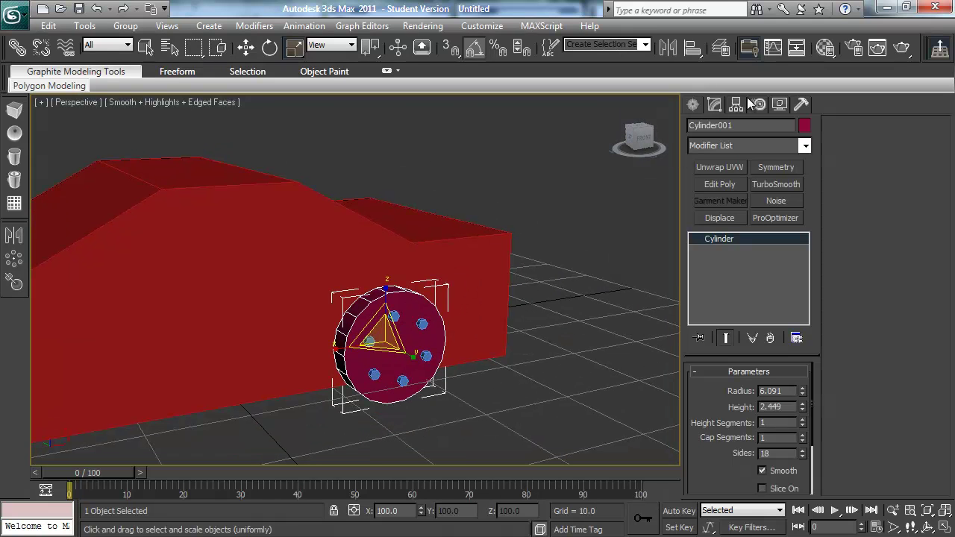
{"action": "left_click", "coordinate": [720, 185]}
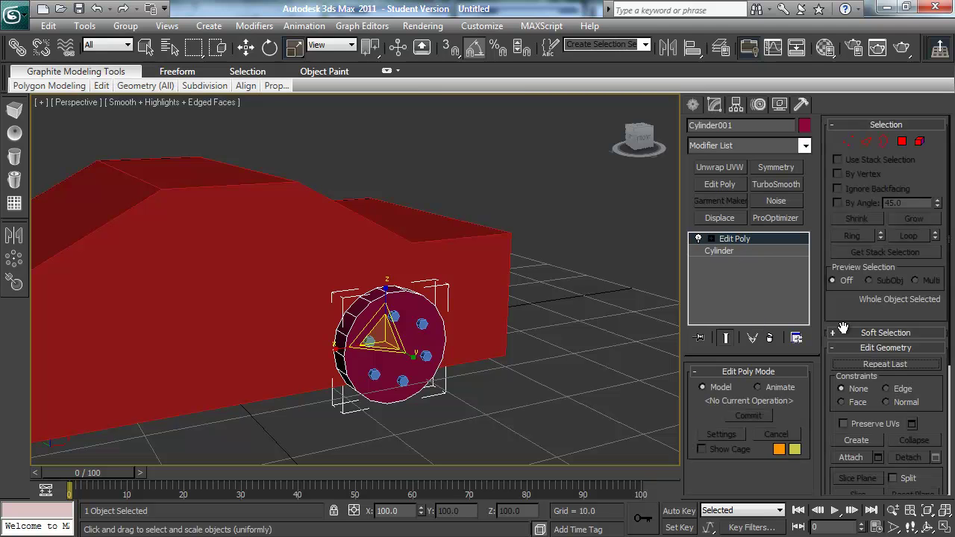
{"action": "scroll", "coordinate": [850, 318], "scroll_direction": "down", "scroll_amount": 3}
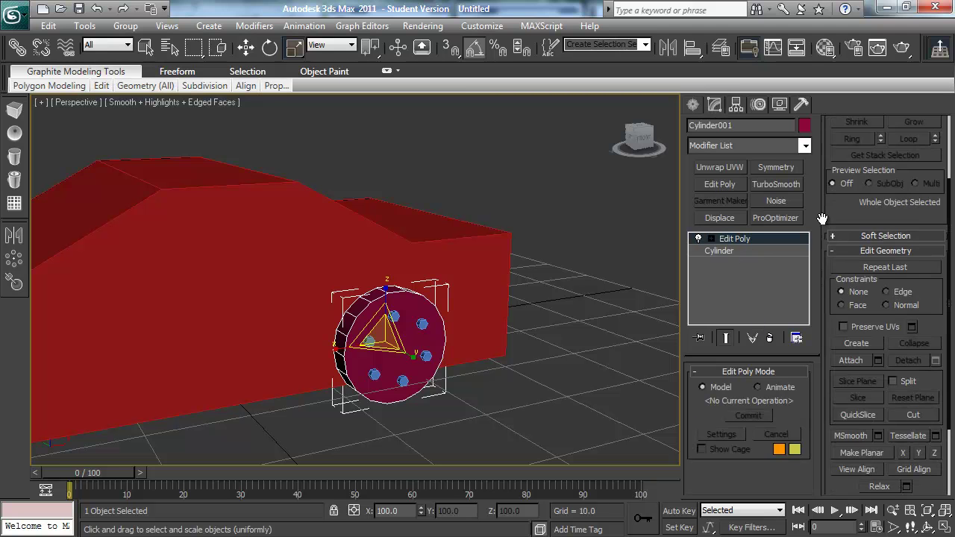
Step: Attach the two upper nuts to the wheel cylinder
{"action": "left_click", "coordinate": [851, 353]}
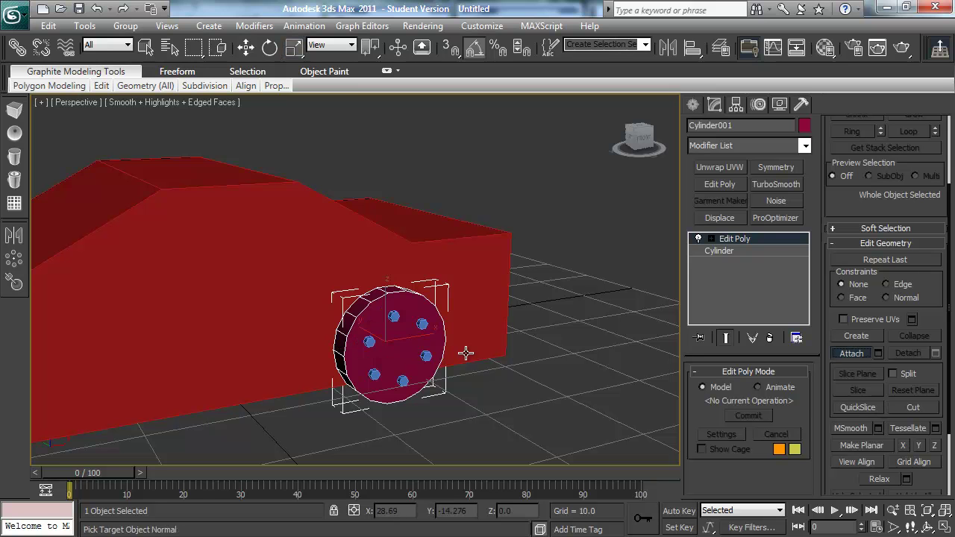
{"action": "left_click", "coordinate": [393, 315]}
{"action": "left_click", "coordinate": [422, 325]}
{"action": "right_click", "coordinate": [421, 324]}
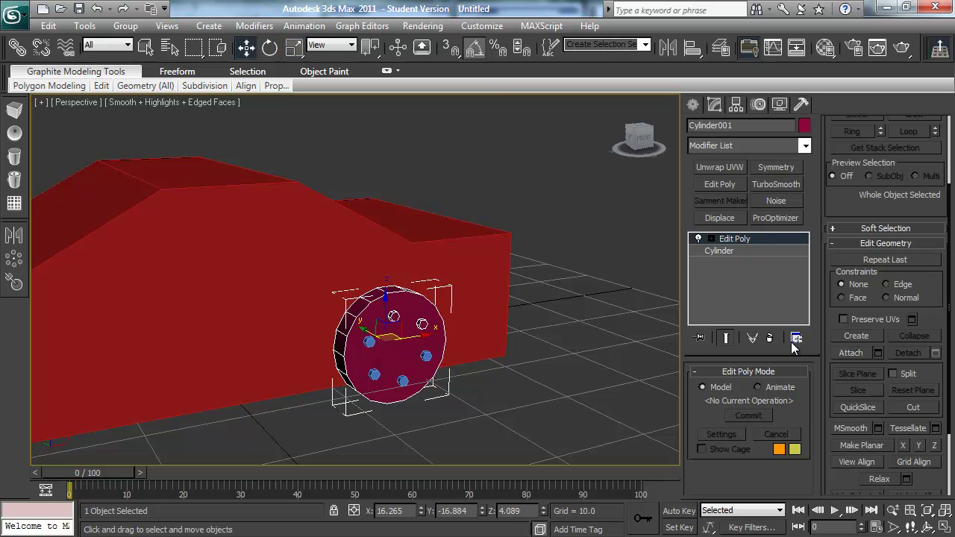
Step: Check the attach list without choosing anything, and attach the remaining four nuts to the wheel cylinder
{"action": "left_click", "coordinate": [878, 352]}
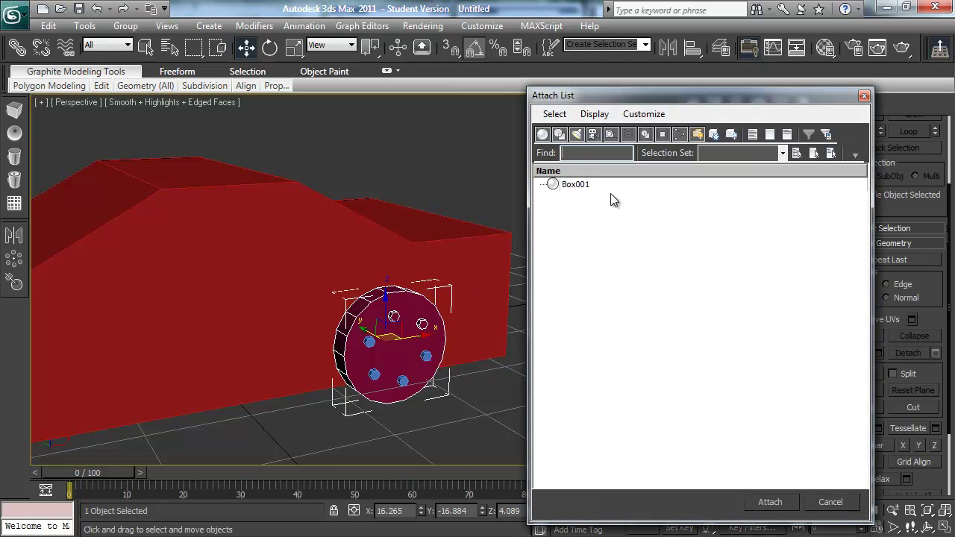
{"action": "left_click", "coordinate": [829, 502]}
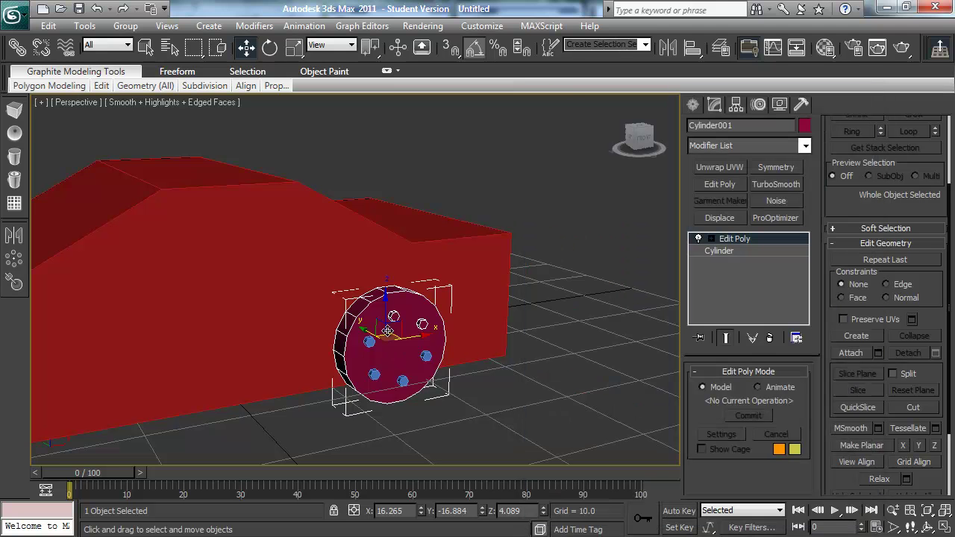
{"action": "left_click", "coordinate": [850, 354]}
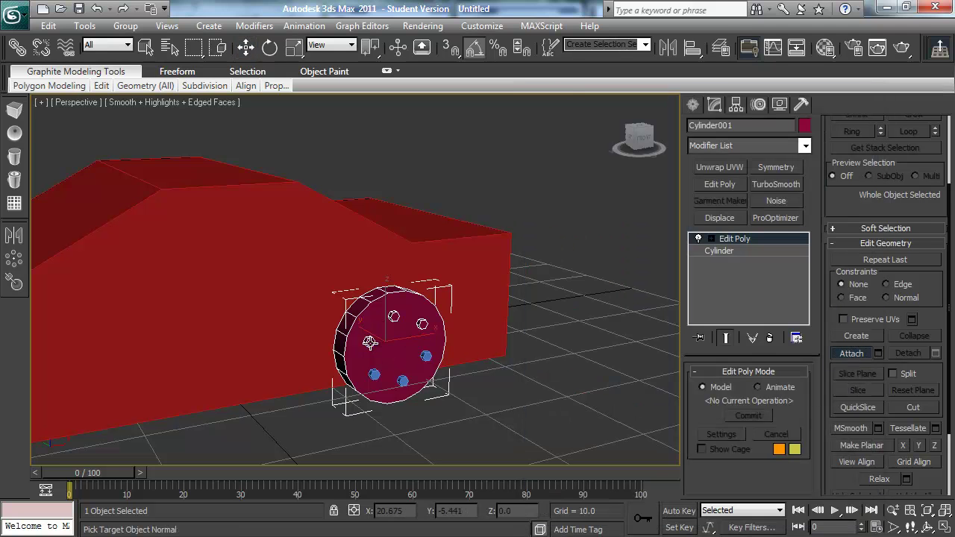
{"action": "right_click", "coordinate": [418, 365]}
{"action": "middle_click_drag", "start_coordinate": [418, 365], "coordinate": [245, 347], "text": "alt"}
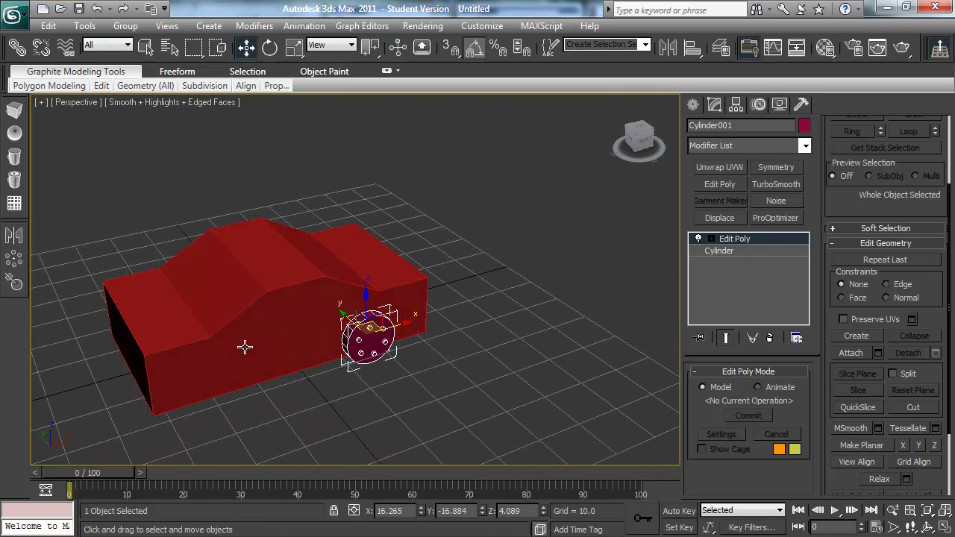
Step: Try to mirror the wheel as an instance across the Y axis, and undo the mirror
{"action": "middle_click_drag", "start_coordinate": [318, 306], "coordinate": [310, 327], "text": "alt"}
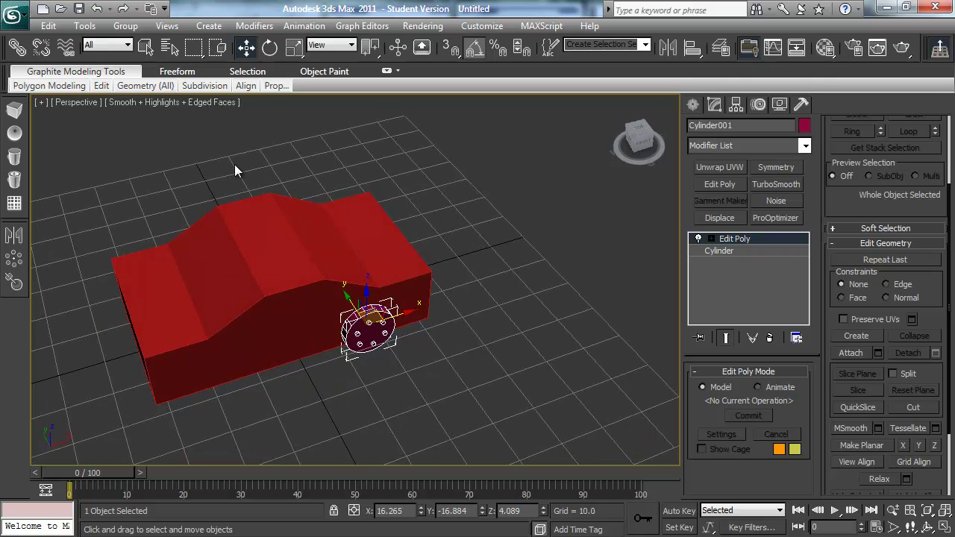
{"action": "left_click", "coordinate": [83, 26]}
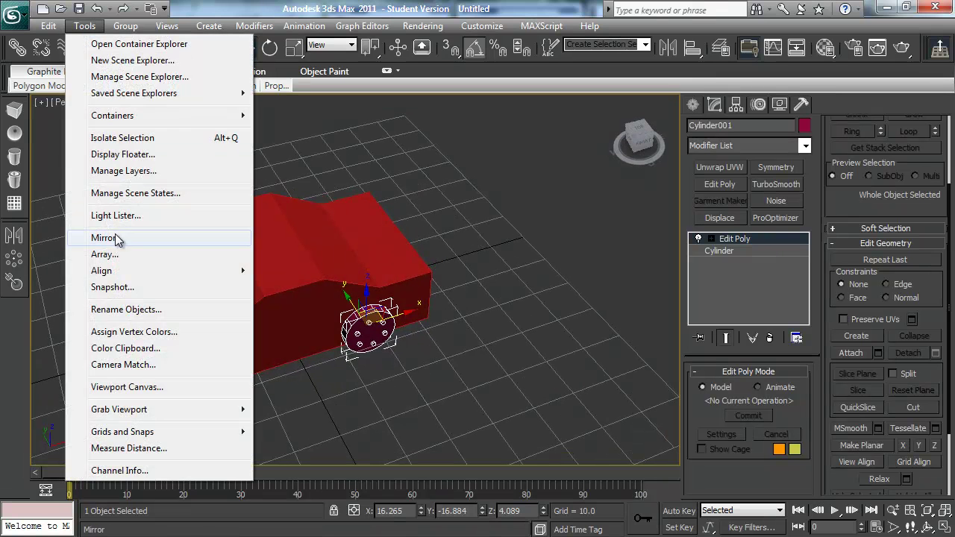
{"action": "left_click", "coordinate": [116, 237]}
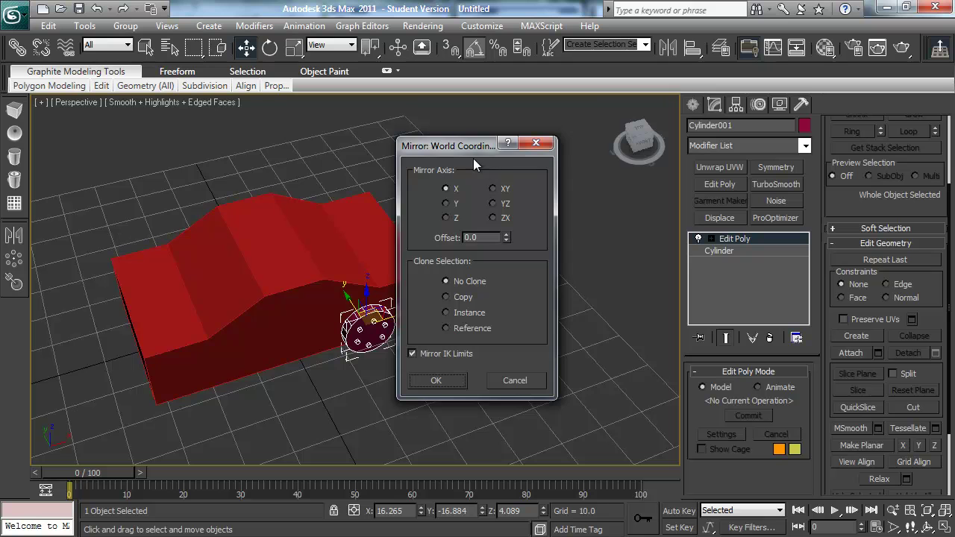
{"action": "left_click_drag", "start_coordinate": [464, 147], "coordinate": [565, 159]}
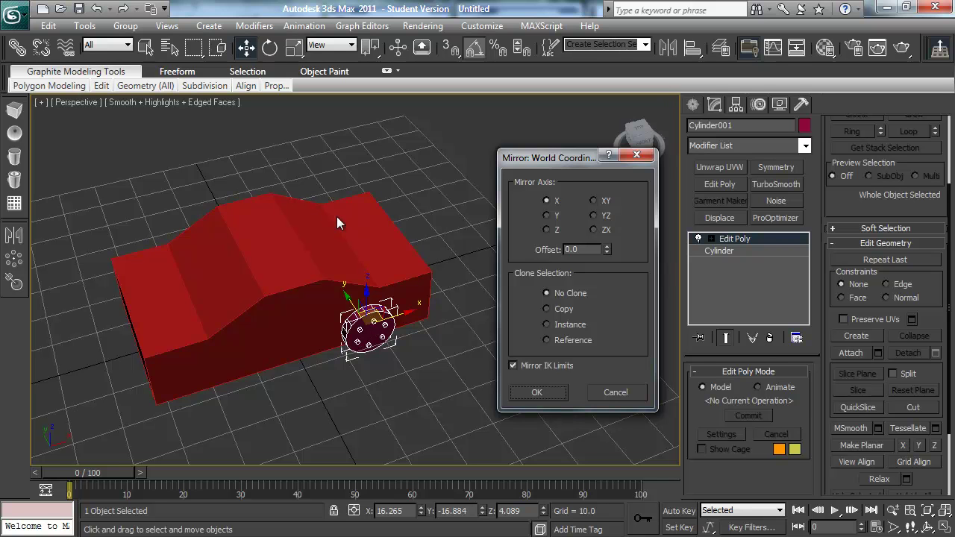
{"action": "left_click", "coordinate": [561, 330]}
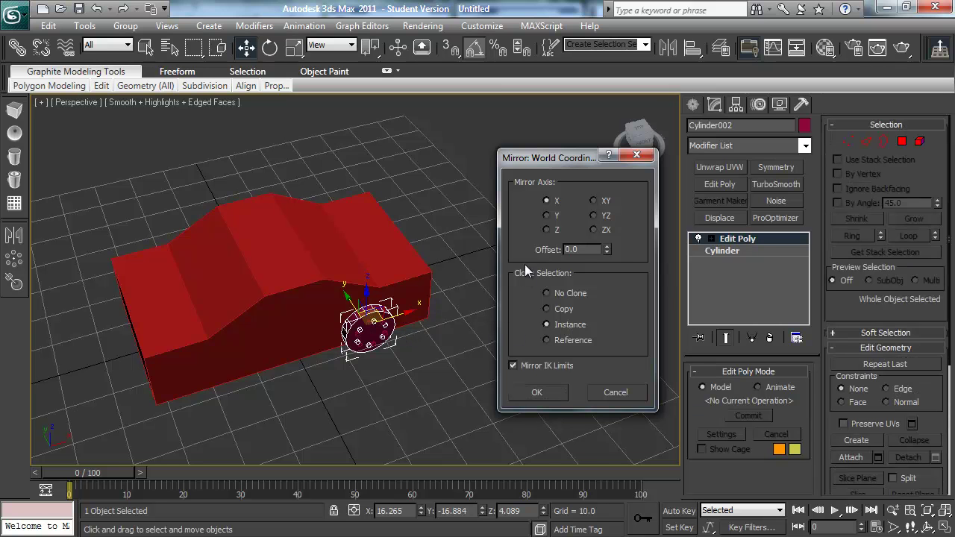
{"action": "left_click", "coordinate": [547, 216]}
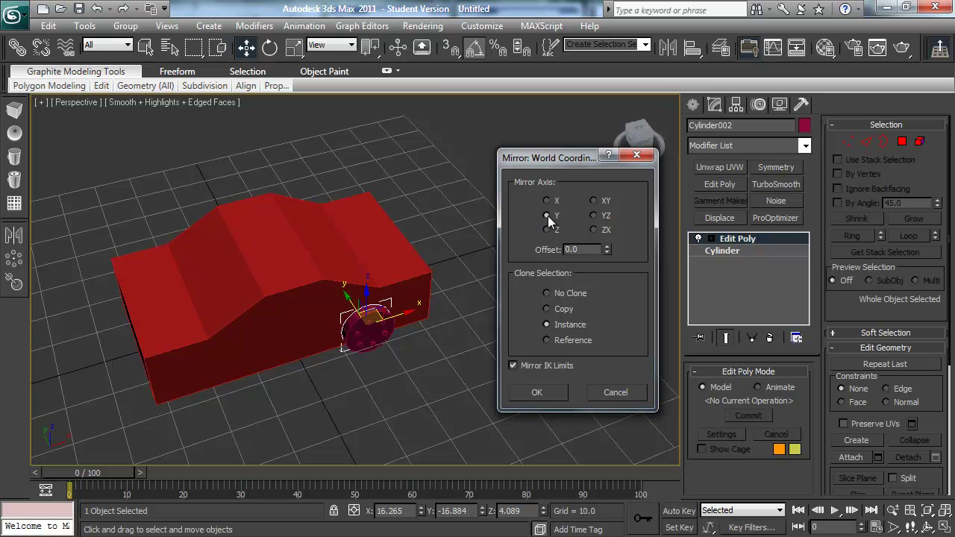
{"action": "left_click", "coordinate": [536, 392]}
{"action": "middle_click_drag", "start_coordinate": [338, 361], "coordinate": [472, 330], "text": "alt"}
{"action": "middle_click_drag", "start_coordinate": [188, 351], "coordinate": [155, 383], "text": "alt"}
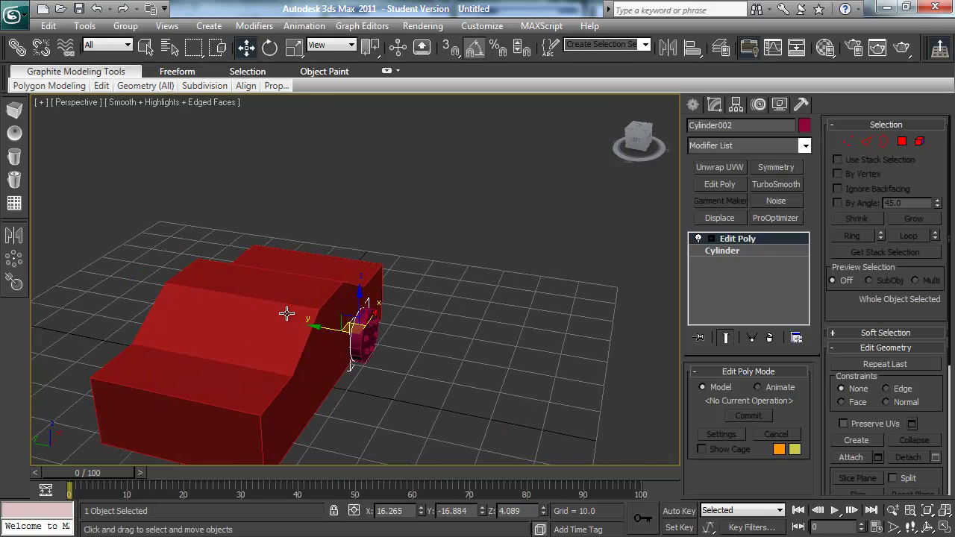
{"action": "middle_click_drag", "start_coordinate": [251, 326], "coordinate": [222, 332], "text": "alt"}
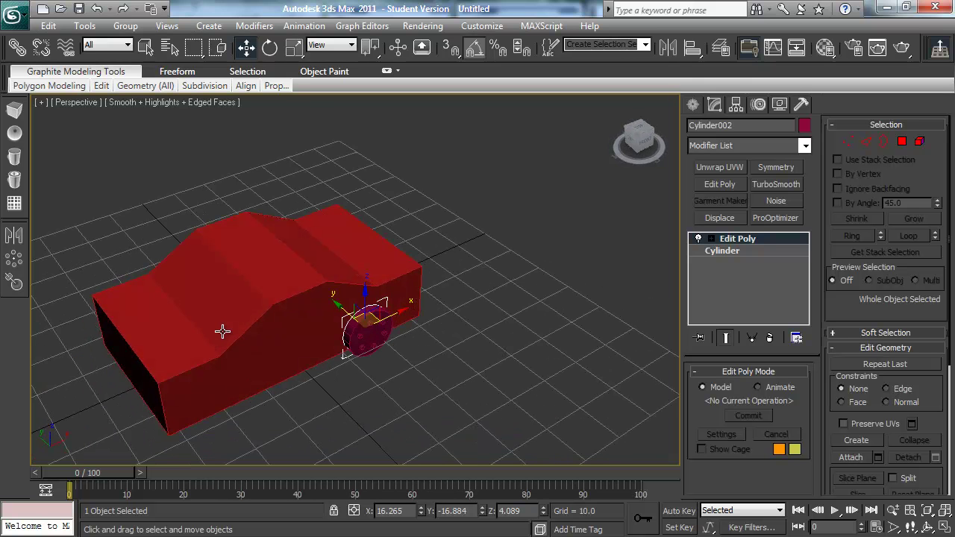
{"action": "key", "text": "ctrl+z"}
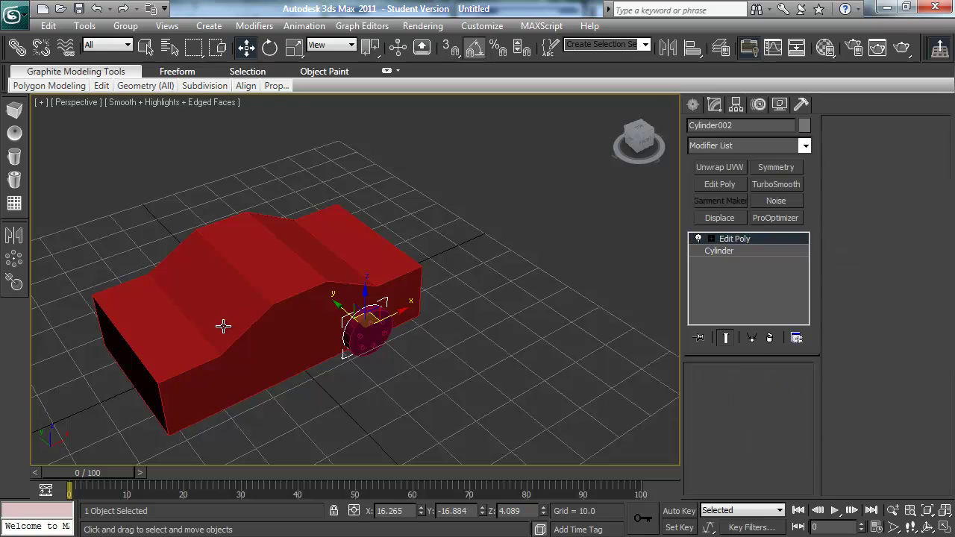
Step: Move only the wheel's pivot to Y 0 so it lies on the car's centre line, and stop editing the pivot
{"action": "middle_click_drag", "start_coordinate": [418, 351], "coordinate": [640, 262], "text": "alt"}
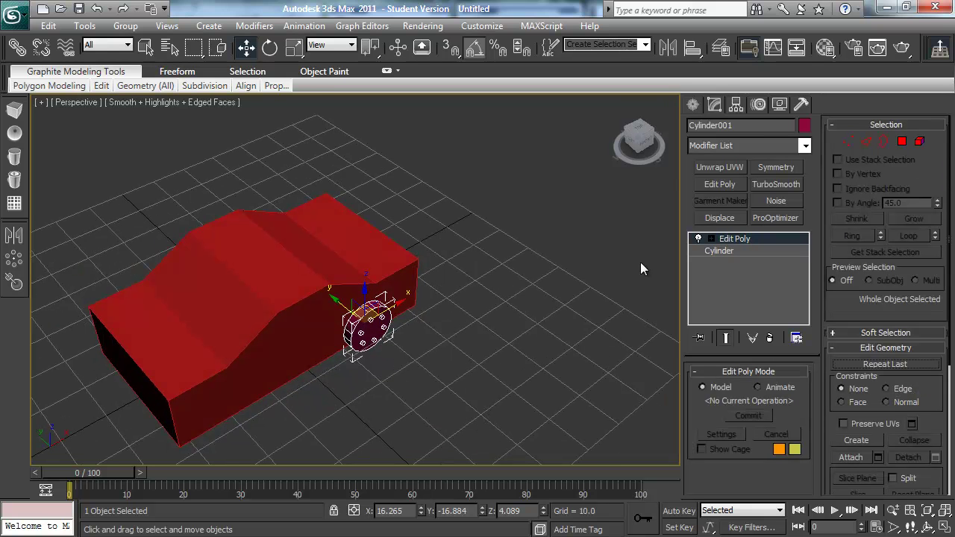
{"action": "left_click", "coordinate": [736, 105]}
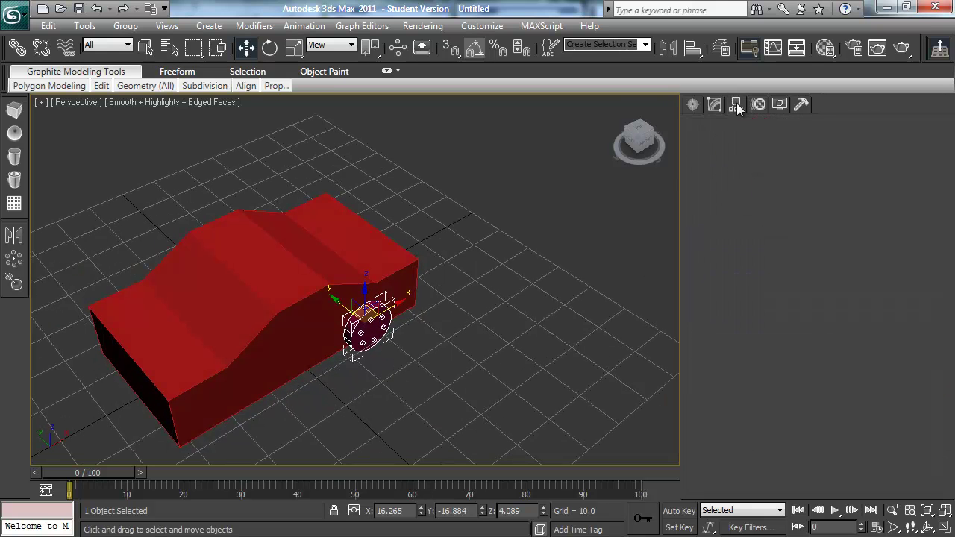
{"action": "left_click", "coordinate": [750, 199]}
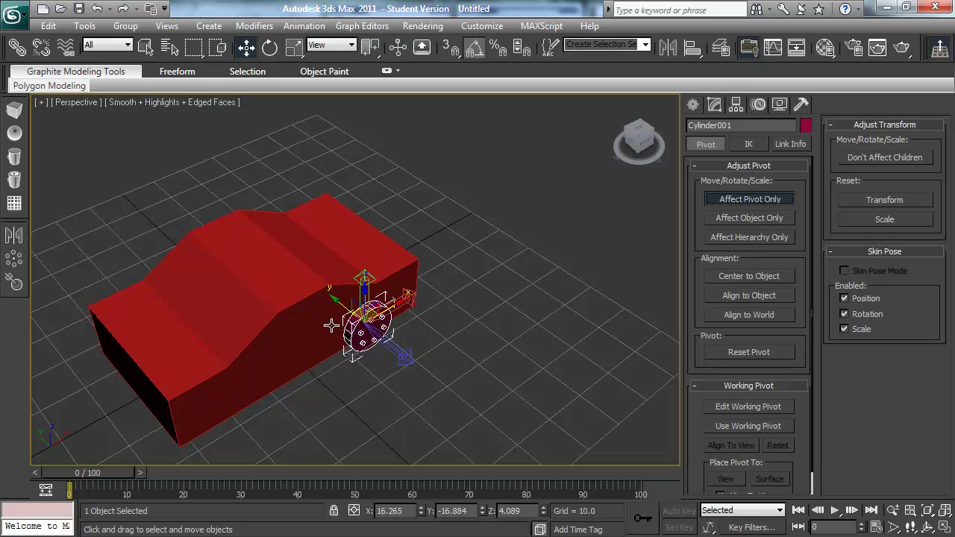
{"action": "right_click", "coordinate": [481, 514]}
{"action": "middle_click_drag", "start_coordinate": [388, 372], "coordinate": [232, 350], "text": "alt"}
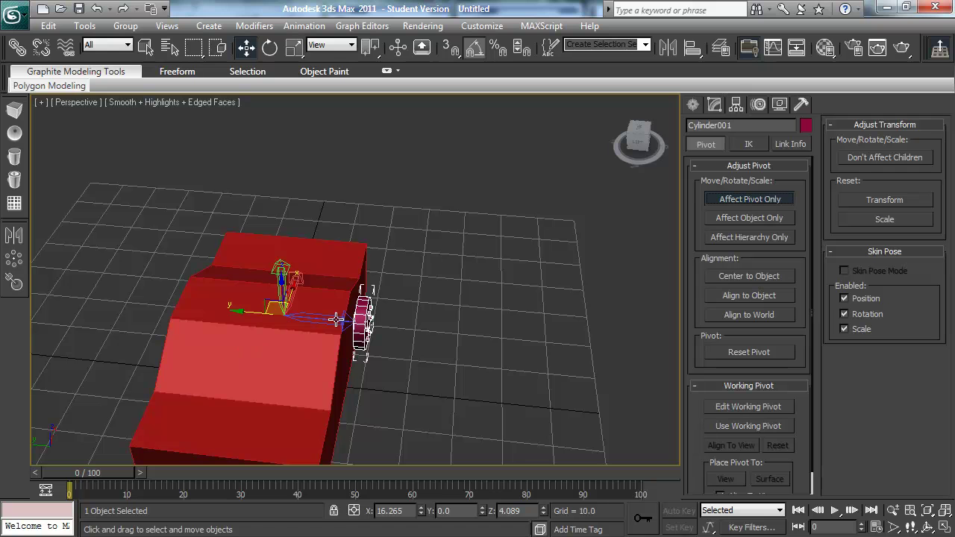
{"action": "middle_click_drag", "start_coordinate": [208, 291], "coordinate": [208, 297], "text": "alt"}
{"action": "left_click", "coordinate": [738, 199]}
Step: Mirror the wheel as an instance across the Y axis onto the opposite side of the car
{"action": "key", "text": "alt"}
{"action": "key", "text": "Right"}
{"action": "key", "text": "Down"}
{"action": "left_click", "coordinate": [131, 240]}
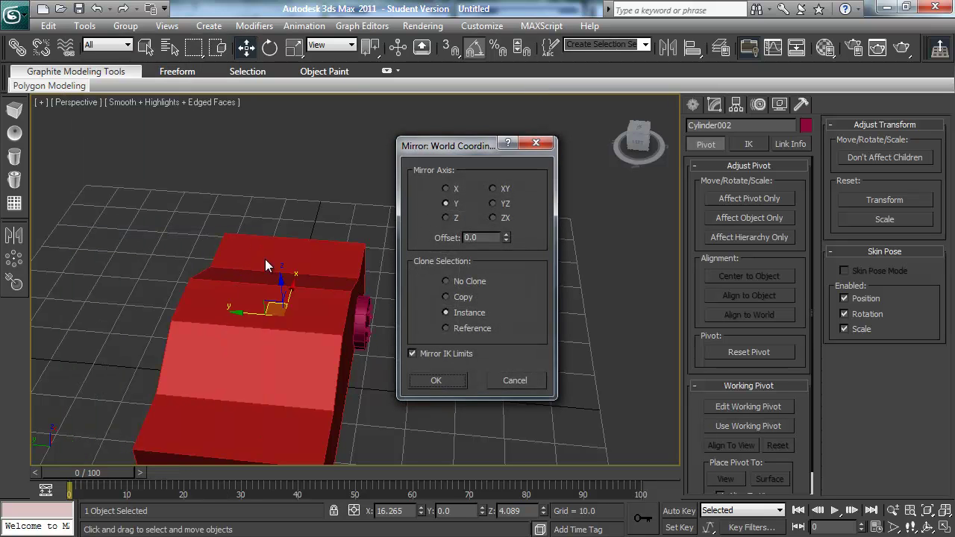
{"action": "left_click", "coordinate": [435, 381]}
{"action": "middle_click_drag", "start_coordinate": [435, 380], "coordinate": [344, 373], "text": "alt"}
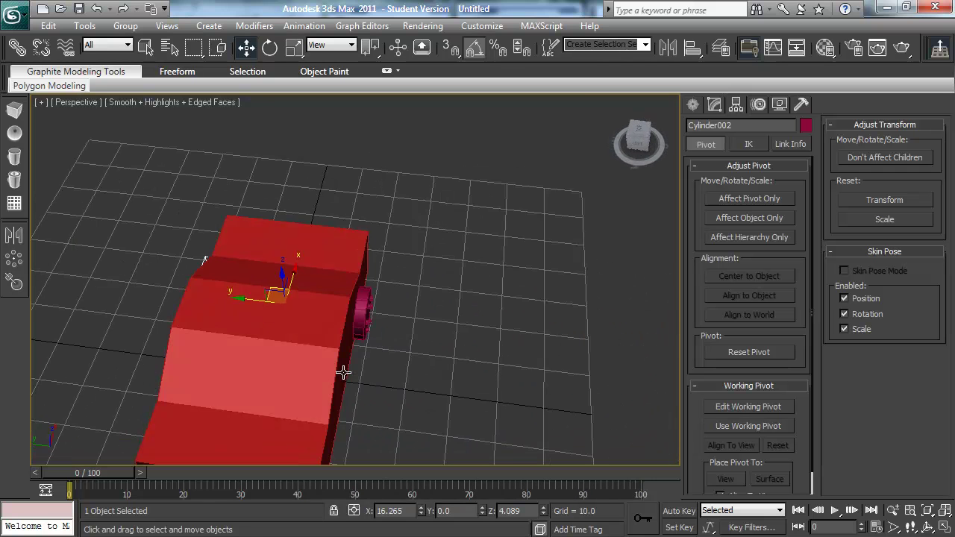
Step: Select both mirrored wheels and clone them once as instances along the X axis to the other end of the car
{"action": "left_click", "coordinate": [365, 312], "text": "ctrl"}
{"action": "middle_click_drag", "start_coordinate": [364, 312], "coordinate": [364, 316], "text": "alt"}
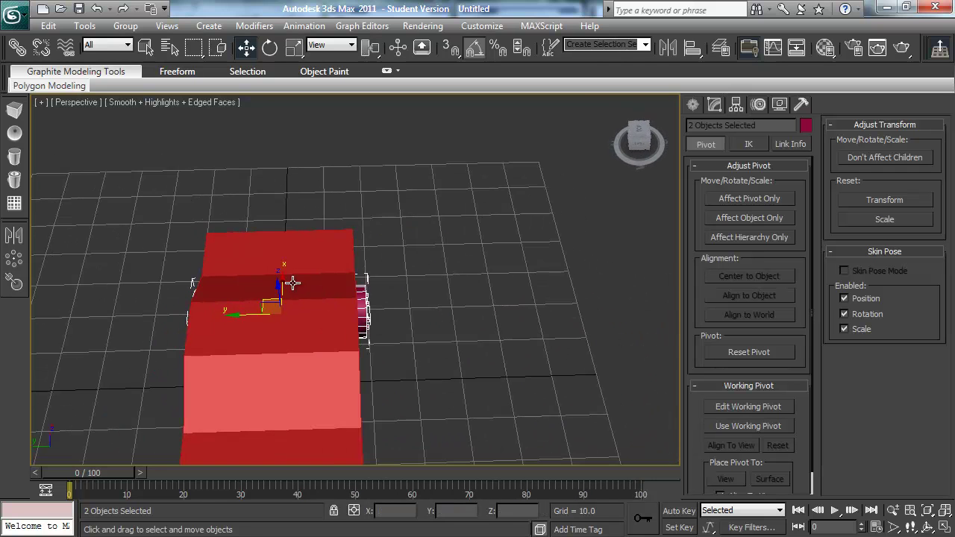
{"action": "middle_click_drag", "start_coordinate": [290, 279], "coordinate": [282, 286], "text": "alt"}
{"action": "left_click_drag", "start_coordinate": [299, 287], "coordinate": [235, 354], "text": "shift"}
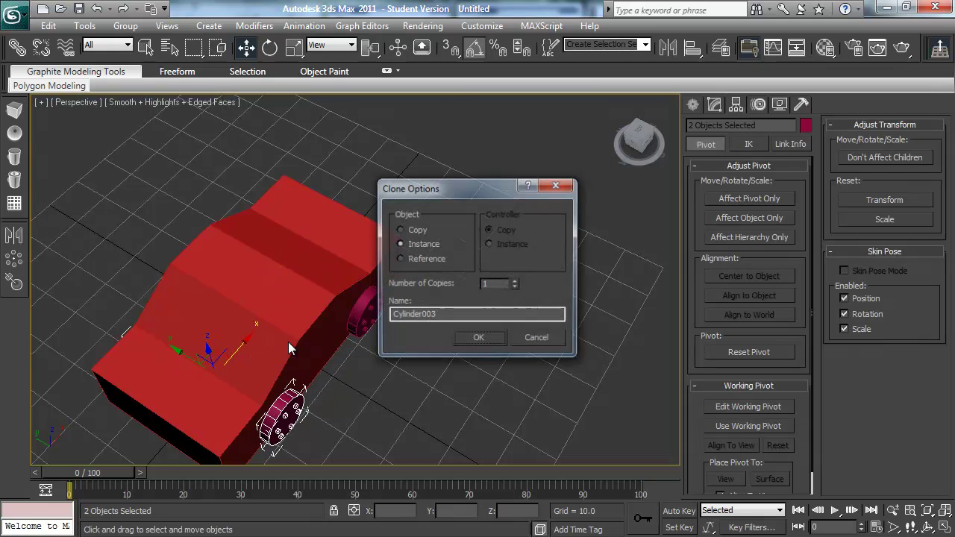
{"action": "left_click", "coordinate": [479, 338]}
{"action": "mouse_move", "coordinate": [480, 334]}
{"action": "middle_mouse_down", "text": "alt"}
{"action": "mouse_move", "coordinate": [439, 312]}
{"action": "mouse_move", "coordinate": [418, 325]}
{"action": "middle_mouse_up", "text": "alt"}
Step: Select the original wheel and change the sides of its base cylinder, trying 4 and settling on 13
{"action": "left_click", "coordinate": [367, 336]}
{"action": "left_click", "coordinate": [714, 104]}
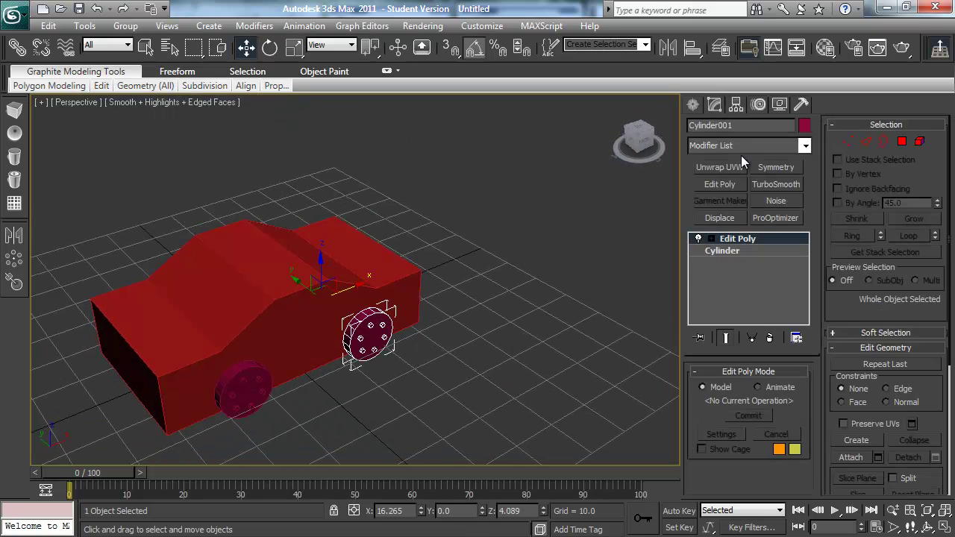
{"action": "left_click", "coordinate": [733, 249]}
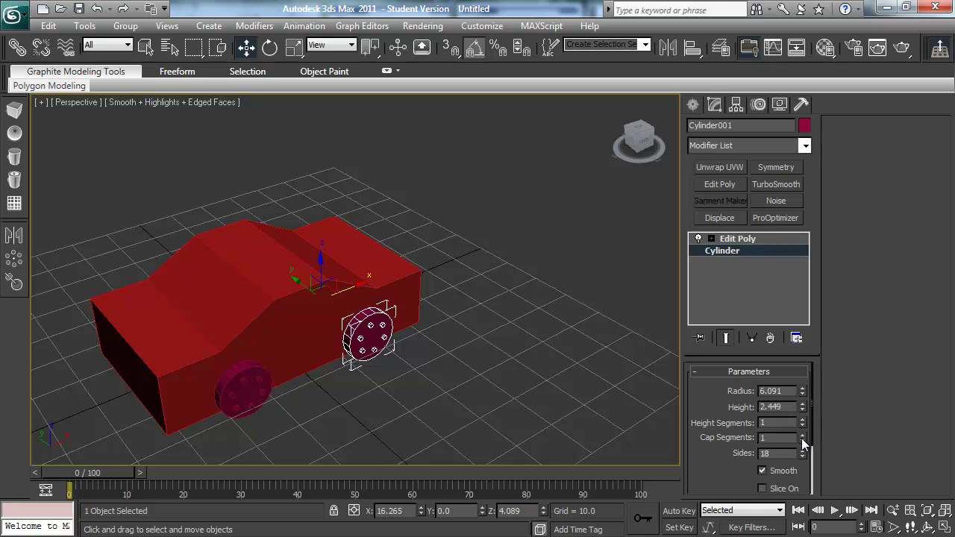
{"action": "middle_click_drag", "start_coordinate": [500, 361], "coordinate": [472, 325], "text": "alt"}
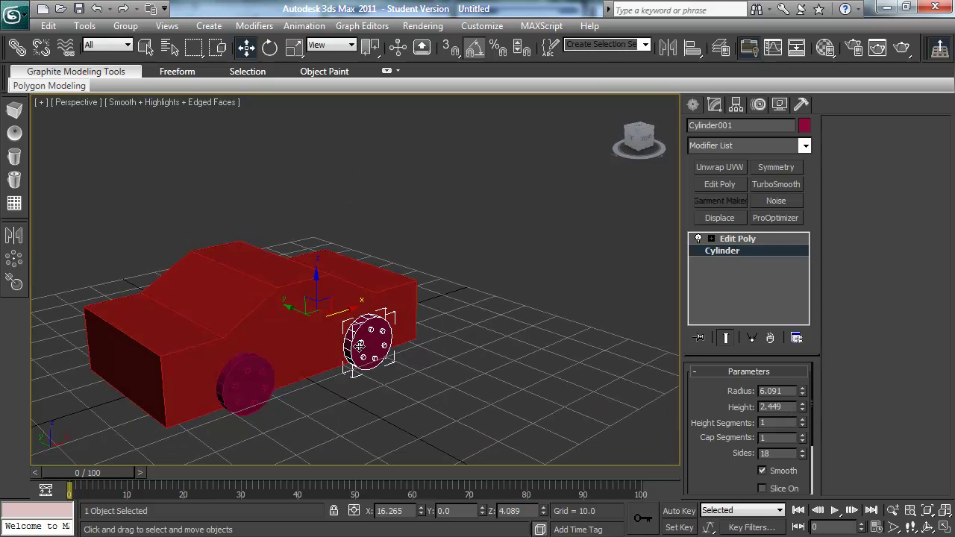
{"action": "left_click", "coordinate": [802, 450]}
{"action": "left_click", "coordinate": [801, 449]}
{"action": "left_click", "coordinate": [802, 449]}
{"action": "left_click", "coordinate": [801, 450]}
{"action": "left_click", "coordinate": [802, 450]}
{"action": "left_click_drag", "start_coordinate": [803, 457], "coordinate": [813, 95]}
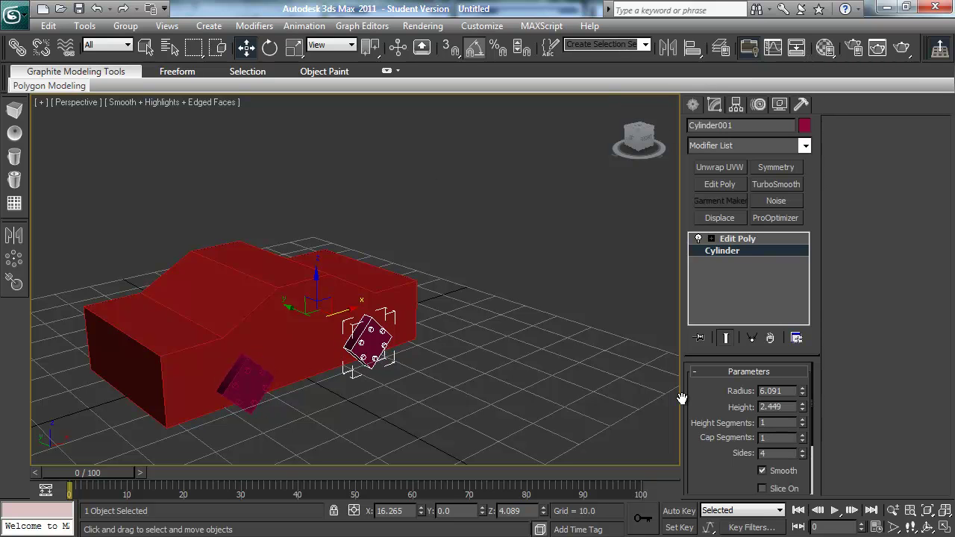
{"action": "left_click_drag", "start_coordinate": [803, 452], "coordinate": [802, 384]}
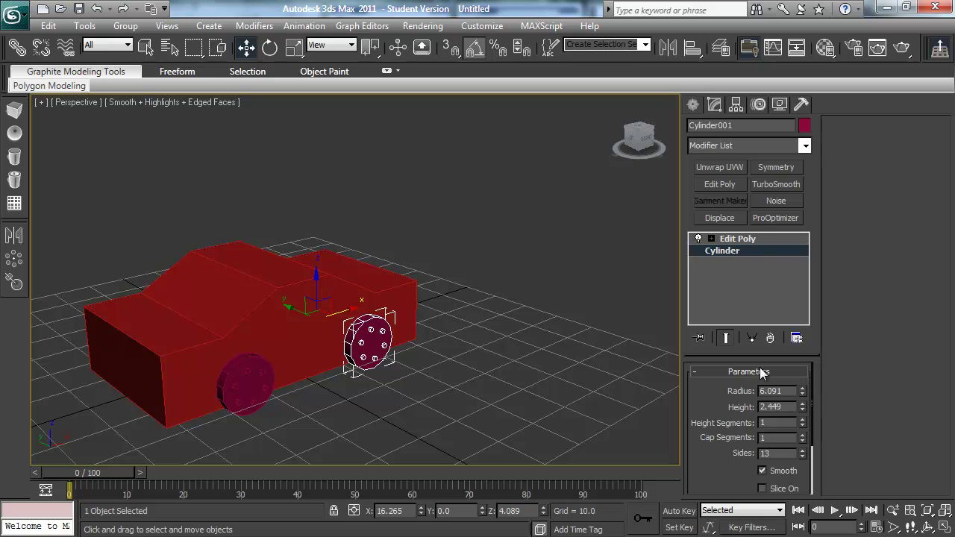
{"action": "middle_click_drag", "start_coordinate": [347, 314], "coordinate": [387, 314], "text": "alt"}
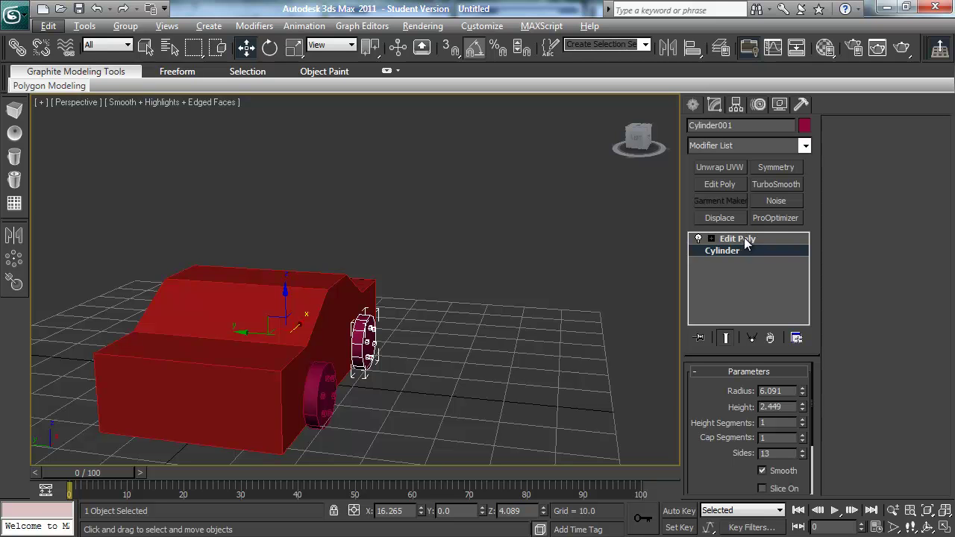
{"action": "middle_click_drag", "start_coordinate": [656, 298], "coordinate": [556, 278], "text": "alt"}
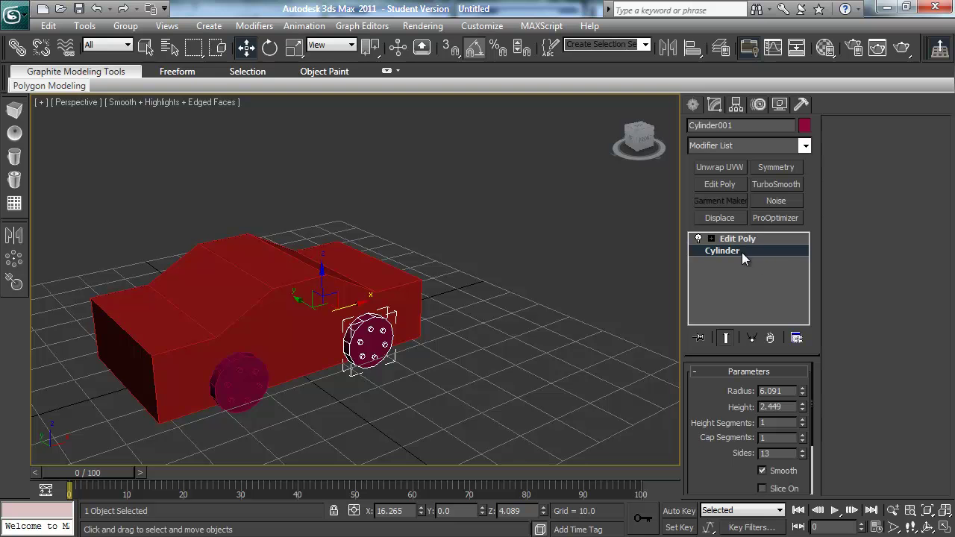
{"action": "middle_click_drag", "start_coordinate": [485, 377], "coordinate": [350, 420], "text": "alt"}
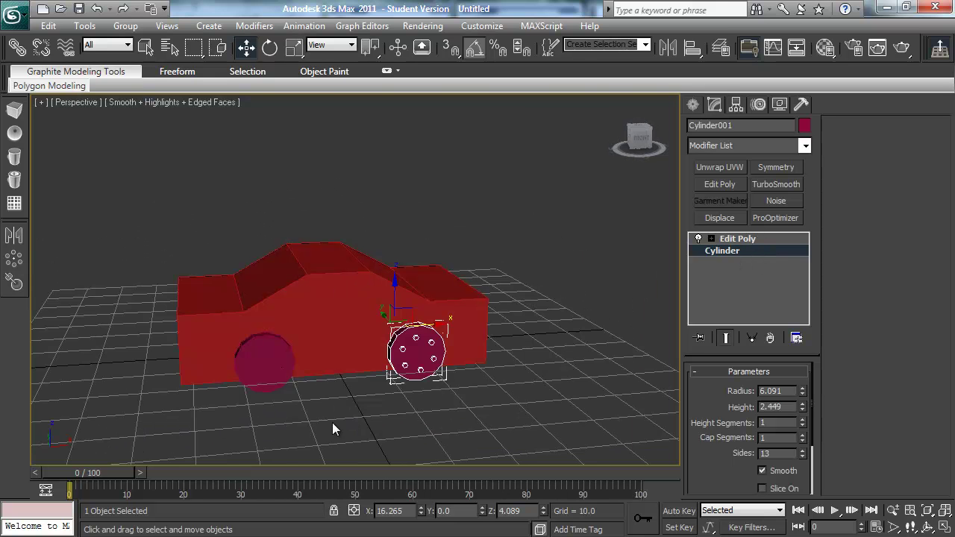
Step: Select the car body and, at its Edit Poly edge level, select the four crosswise edges of the cabin
{"action": "left_click", "coordinate": [693, 104]}
{"action": "left_click", "coordinate": [357, 291]}
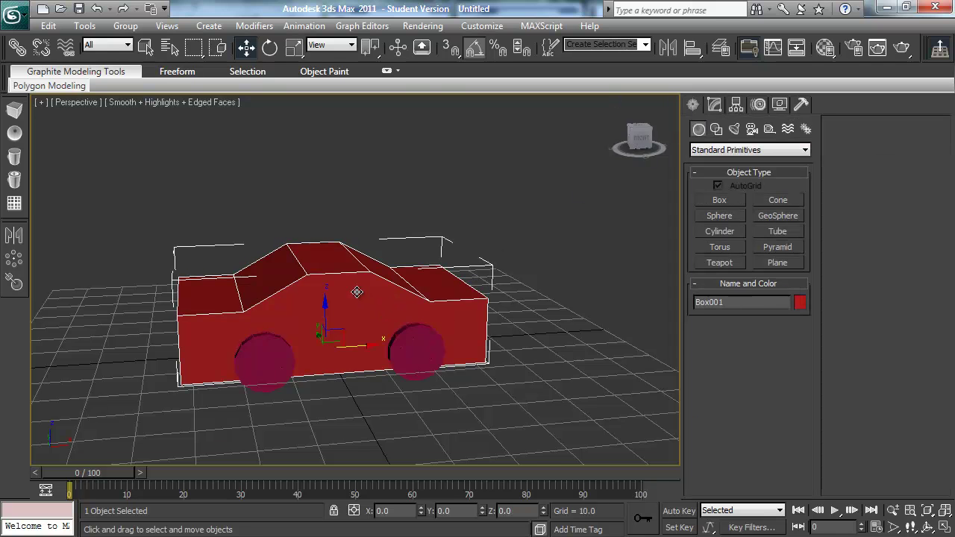
{"action": "left_click", "coordinate": [714, 105]}
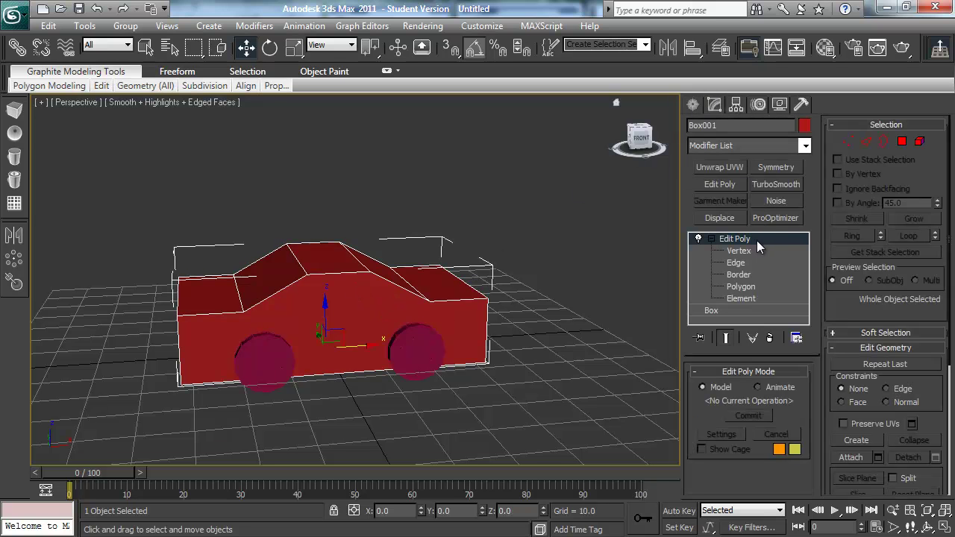
{"action": "left_click", "coordinate": [865, 141]}
{"action": "middle_click_drag", "start_coordinate": [421, 314], "coordinate": [561, 223], "text": "alt"}
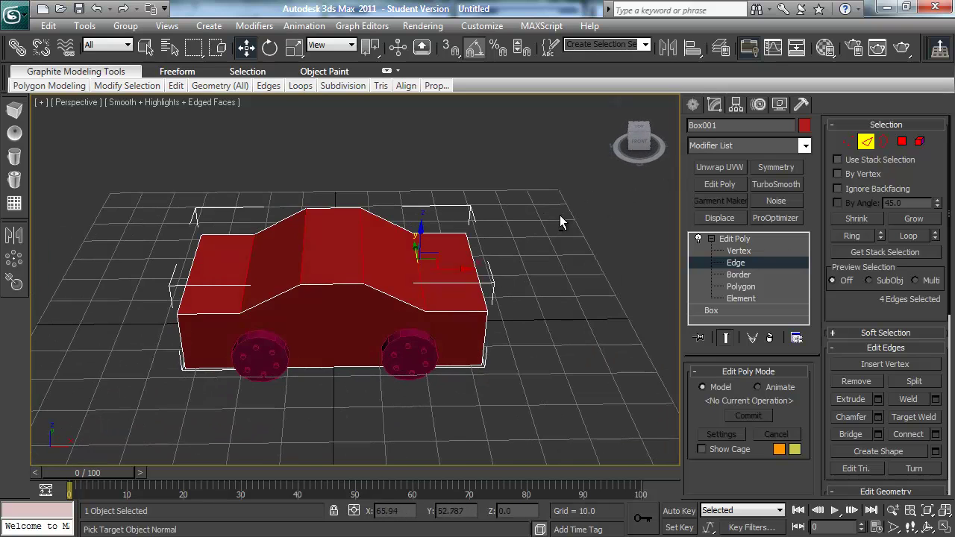
{"action": "mouse_move", "coordinate": [397, 259]}
{"action": "middle_mouse_down", "text": "alt"}
{"action": "mouse_move", "coordinate": [401, 251]}
{"action": "mouse_move", "coordinate": [365, 252]}
{"action": "mouse_move", "coordinate": [398, 250]}
{"action": "middle_mouse_up", "text": "alt"}
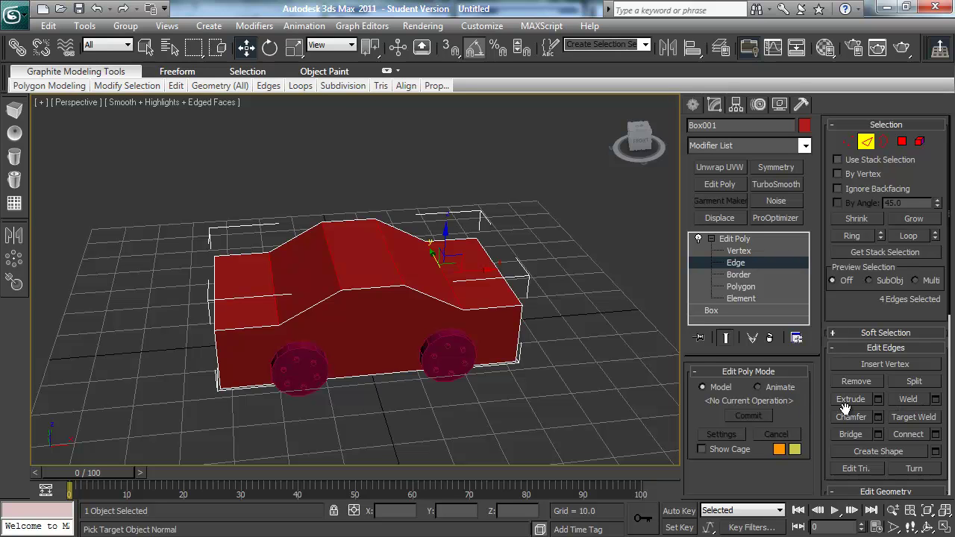
{"action": "left_click", "coordinate": [382, 258]}
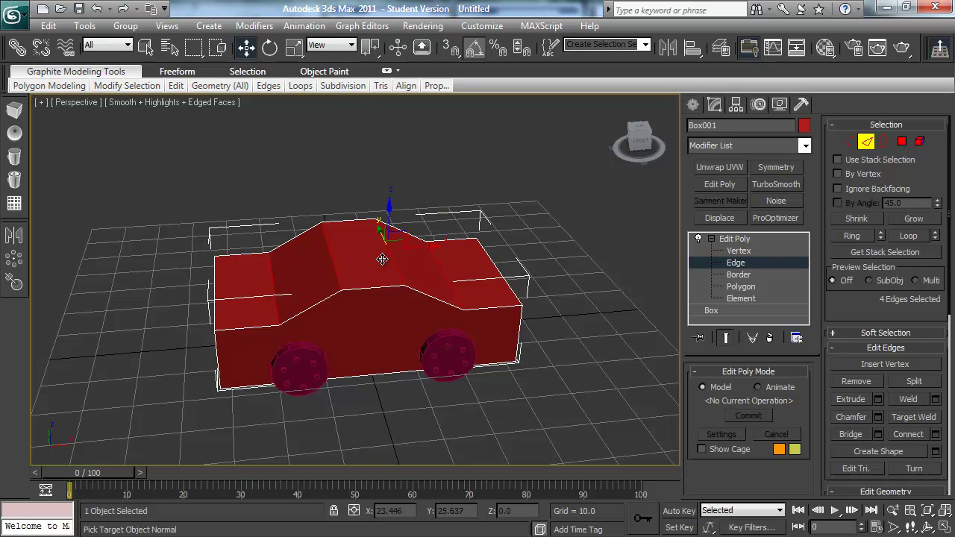
Step: Connect the selected crosswise edges with 1 segment, with pinch and slide at 0
{"action": "left_click", "coordinate": [935, 434]}
{"action": "right_click", "coordinate": [637, 122]}
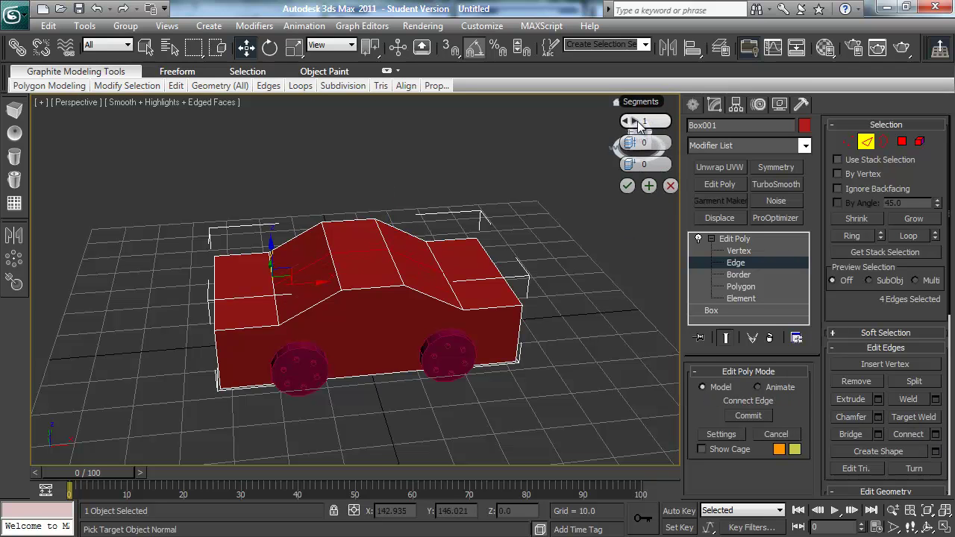
{"action": "left_click", "coordinate": [627, 186]}
Step: Create a linear shape named mohawk2 from the three selected edges running along the middle of the cabin
{"action": "middle_click_drag", "start_coordinate": [463, 266], "coordinate": [458, 275], "text": "alt"}
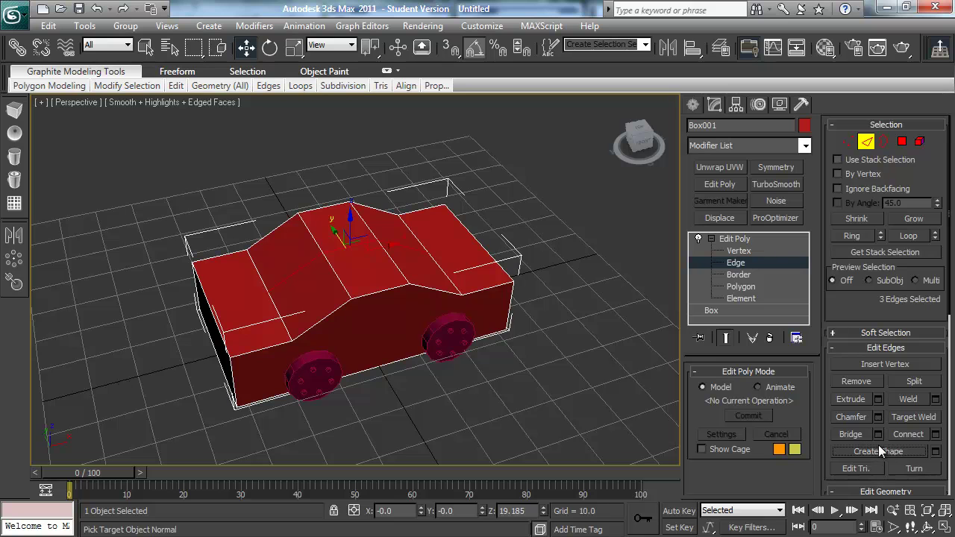
{"action": "left_click", "coordinate": [923, 451]}
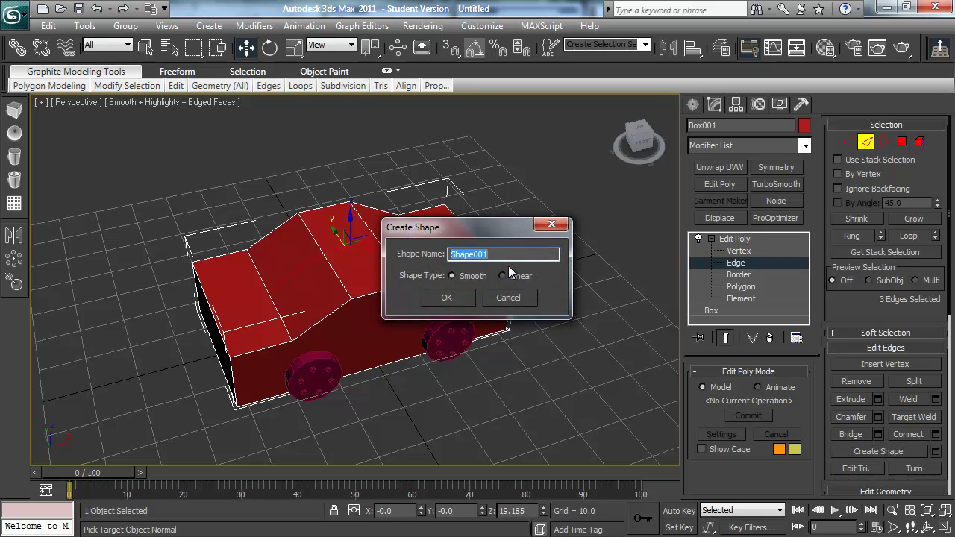
{"action": "left_click", "coordinate": [510, 273]}
{"action": "type", "text": "mohawk"}
{"action": "type", "text": "2"}
{"action": "left_click", "coordinate": [445, 297]}
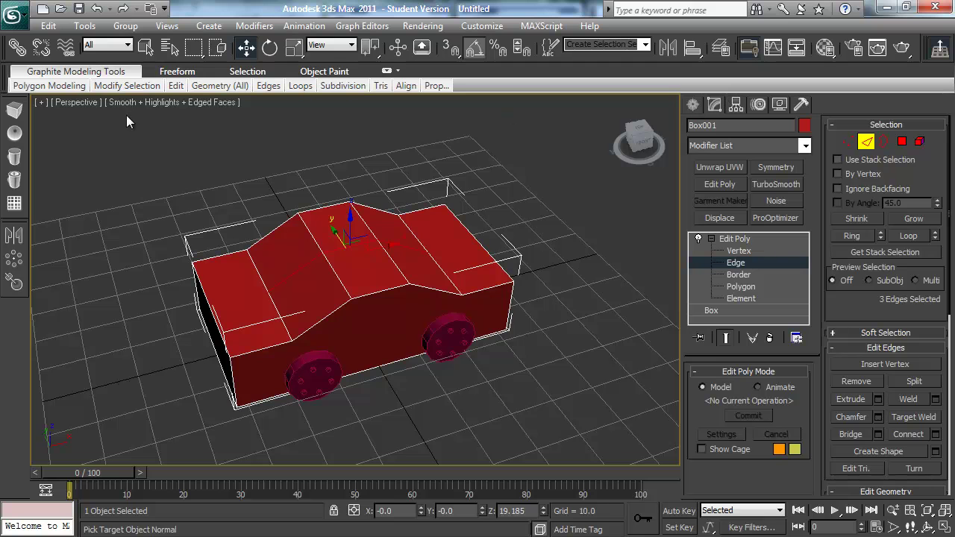
Step: Pick the leftover object named Shape by name from the scene and delete it
{"action": "left_click", "coordinate": [146, 47]}
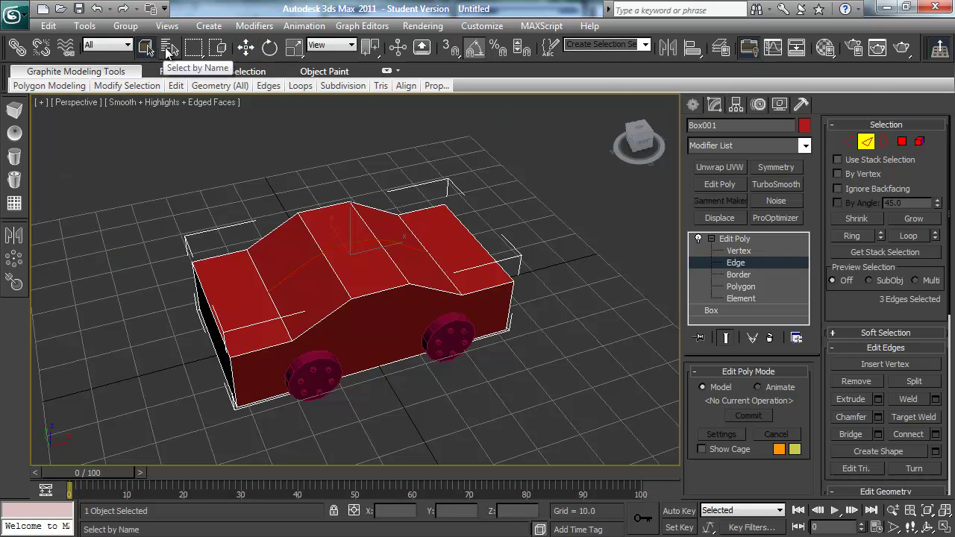
{"action": "left_click", "coordinate": [169, 47]}
{"action": "left_click", "coordinate": [582, 264]}
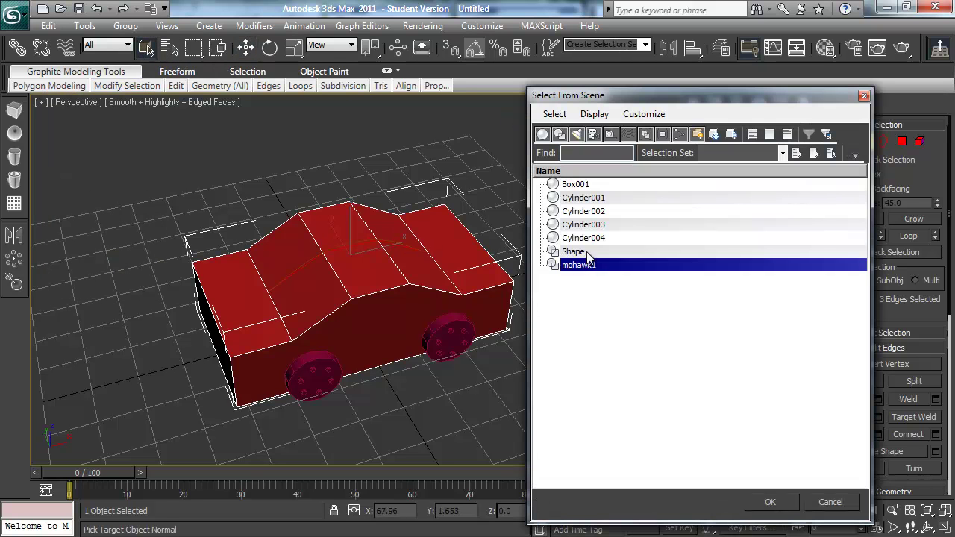
{"action": "left_click", "coordinate": [589, 253]}
{"action": "left_click", "coordinate": [769, 501]}
{"action": "key", "text": "Delete"}
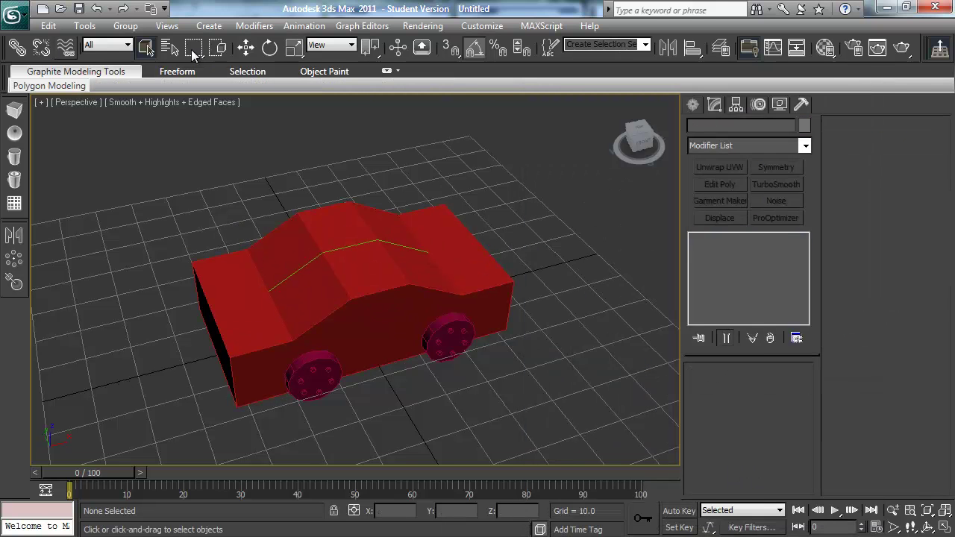
Step: Select the mohawk1 shape by name to check that it follows the middle of the cabin
{"action": "left_click", "coordinate": [169, 47]}
{"action": "left_click", "coordinate": [587, 253]}
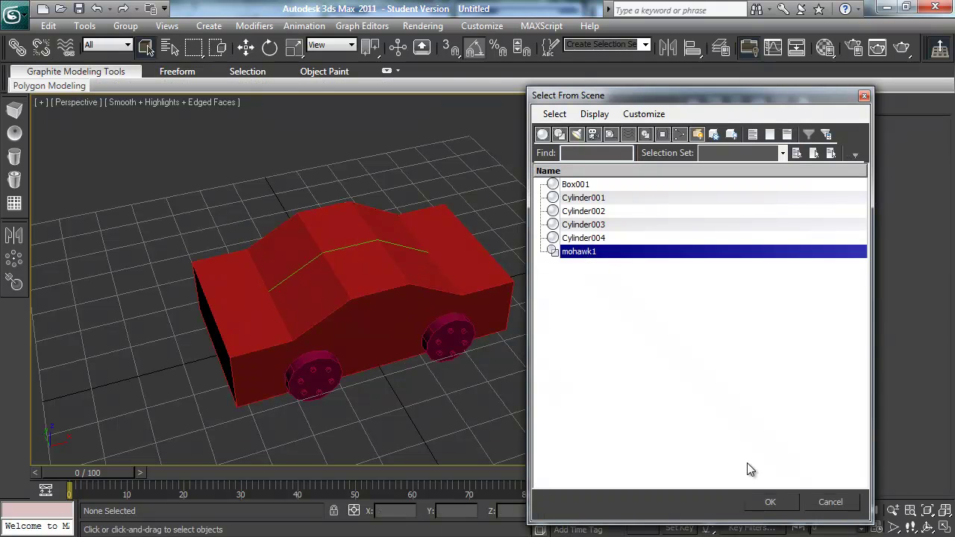
{"action": "left_click", "coordinate": [773, 504]}
{"action": "middle_click_drag", "start_coordinate": [420, 278], "coordinate": [375, 270], "text": "alt"}
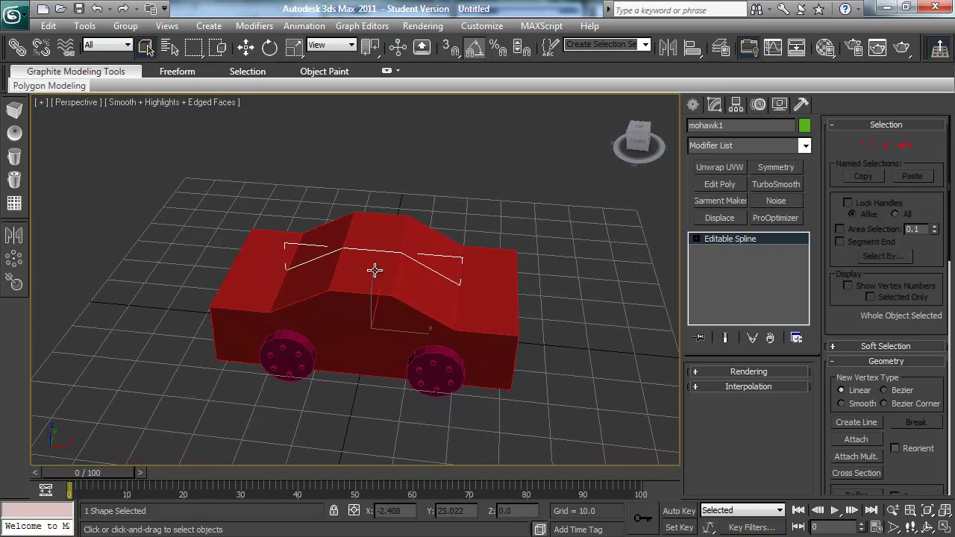
Step: Create a cone on the ground beside the car, about 2.8 in base radius and 11.8 high, with 10 sides
{"action": "left_click", "coordinate": [695, 104]}
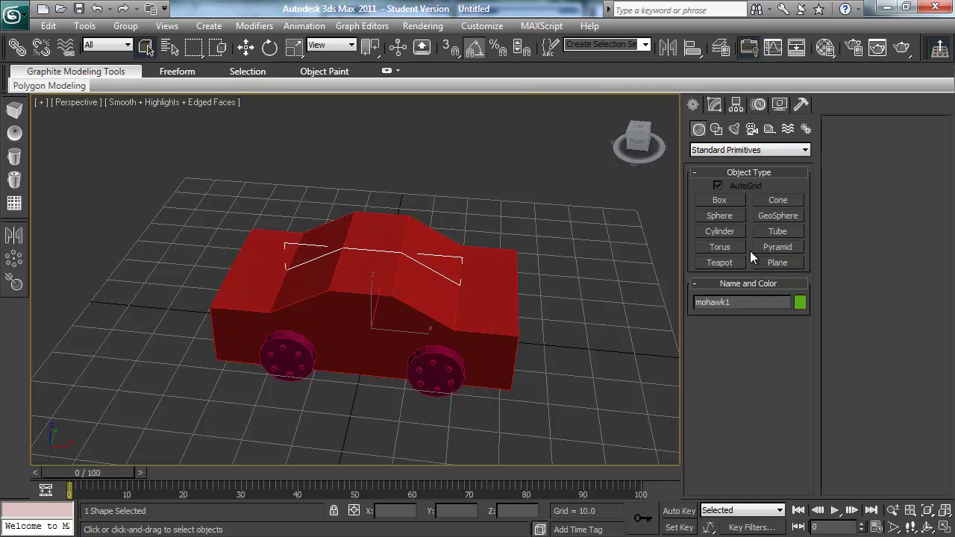
{"action": "left_click", "coordinate": [778, 200]}
{"action": "left_click_drag", "start_coordinate": [352, 437], "coordinate": [349, 429]}
{"action": "left_click", "coordinate": [341, 366]}
{"action": "left_click", "coordinate": [348, 383]}
{"action": "right_click", "coordinate": [941, 193]}
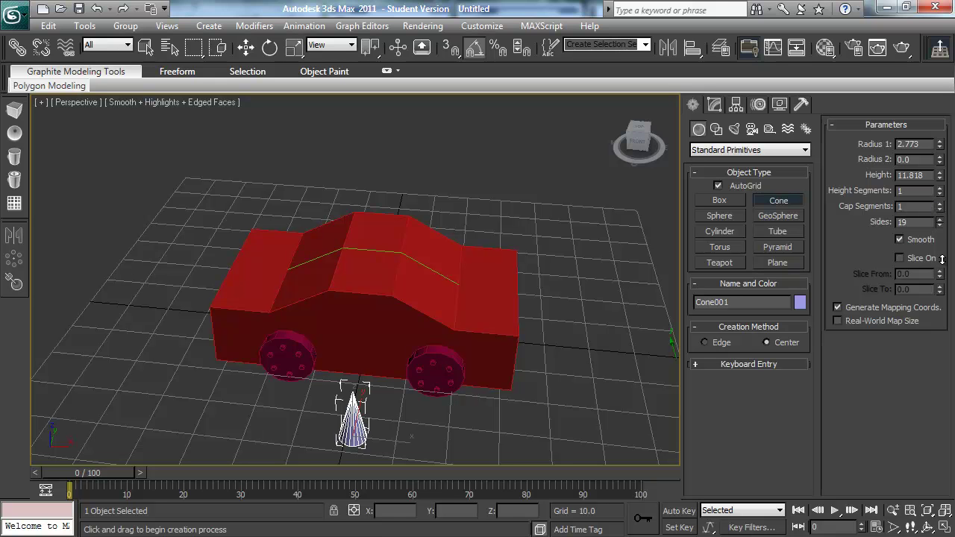
{"action": "right_click", "coordinate": [325, 418]}
Step: Scale the cone to about 61% in X and Y, keeping its height at 100%, to make a slimmer spike
{"action": "middle_click_drag", "start_coordinate": [328, 412], "coordinate": [418, 396], "text": "alt"}
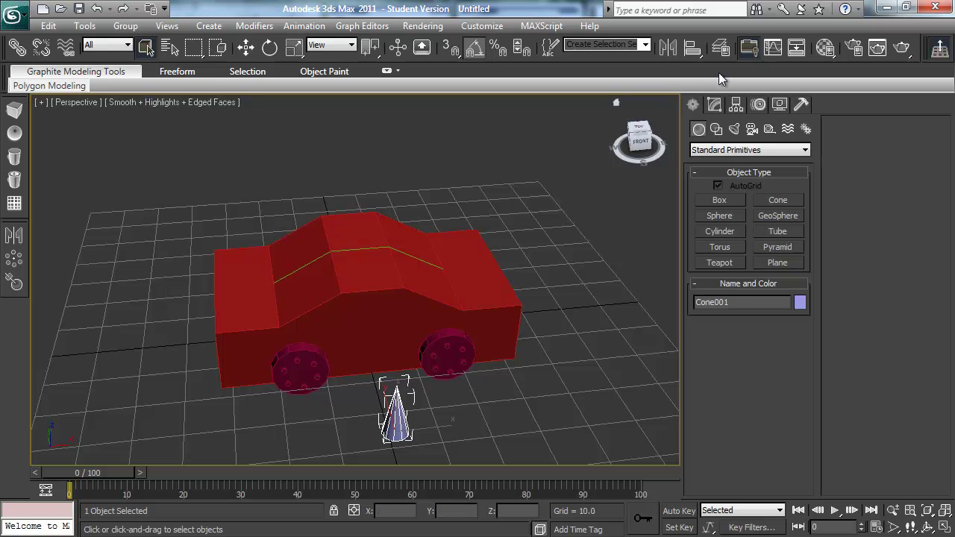
{"action": "left_click", "coordinate": [714, 104]}
{"action": "key", "text": "r"}
{"action": "left_click_drag", "start_coordinate": [403, 425], "coordinate": [422, 388]}
{"action": "left_click", "coordinate": [434, 393]}
{"action": "mouse_move", "coordinate": [434, 393]}
{"action": "middle_mouse_down", "text": "alt"}
{"action": "mouse_move", "coordinate": [426, 367]}
{"action": "mouse_move", "coordinate": [420, 394]}
{"action": "middle_mouse_up", "text": "alt"}
{"action": "left_click", "coordinate": [377, 406]}
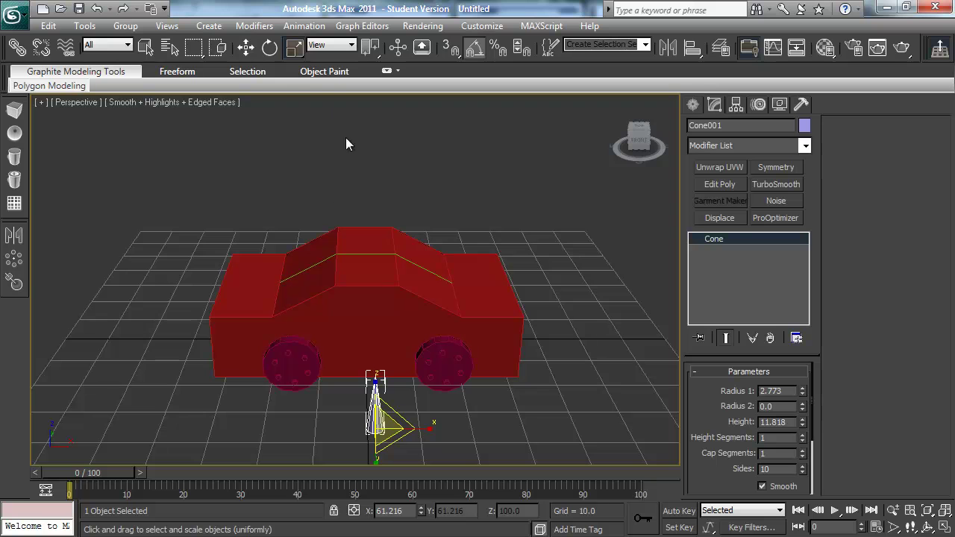
Step: Start the Spacing Tool for the cone and pick the mohawk1 shape on the roof as its path
{"action": "left_click", "coordinate": [91, 26]}
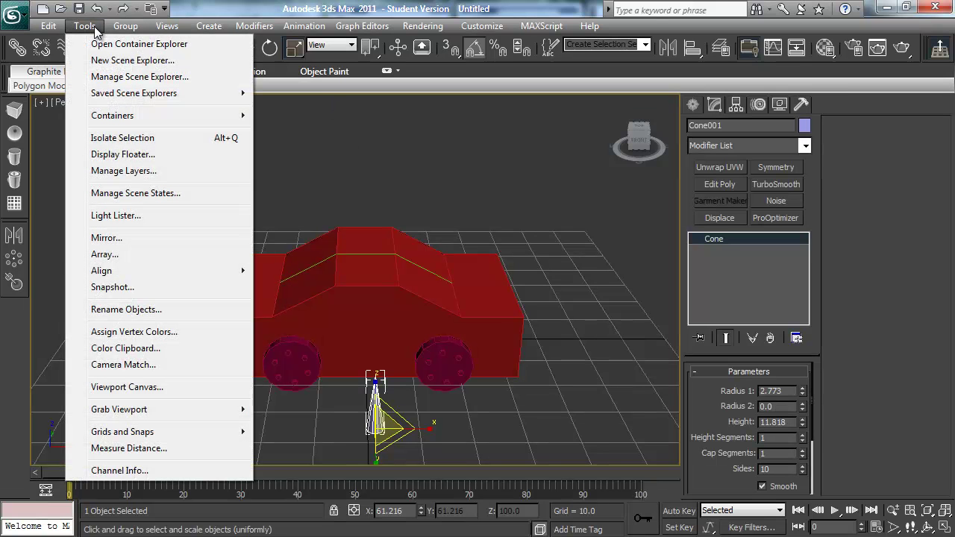
{"action": "mouse_move", "coordinate": [220, 272]}
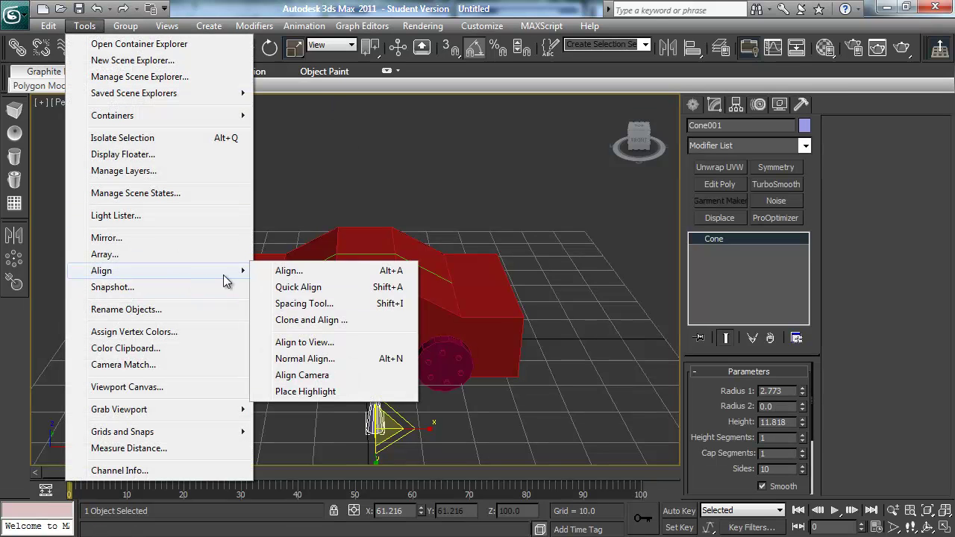
{"action": "left_click", "coordinate": [313, 304]}
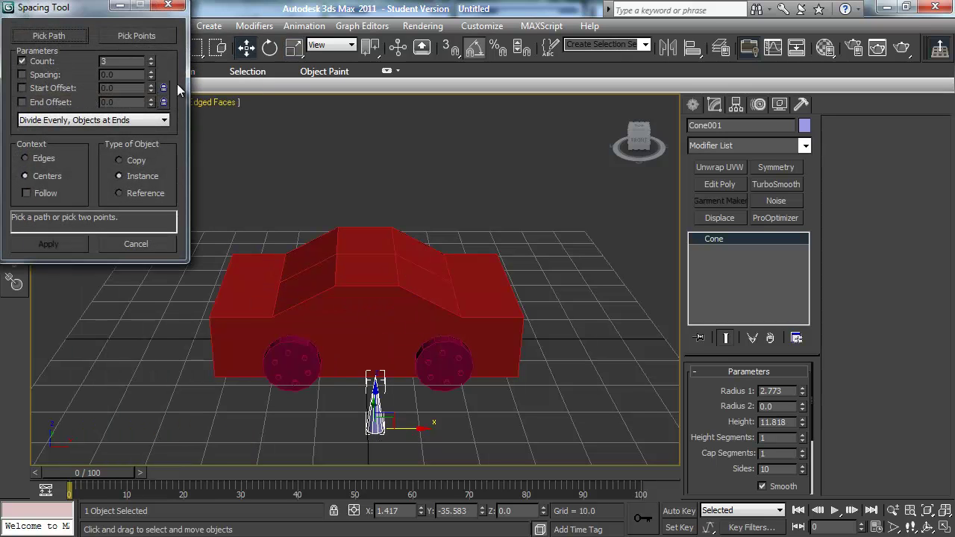
{"action": "left_click_drag", "start_coordinate": [94, 15], "coordinate": [91, 120]}
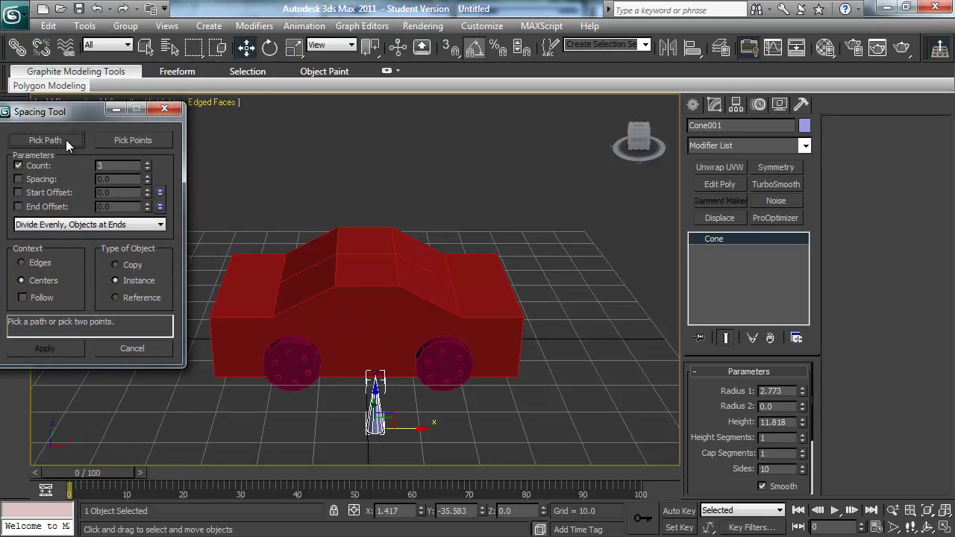
{"action": "left_click", "coordinate": [66, 139]}
{"action": "left_click", "coordinate": [316, 263]}
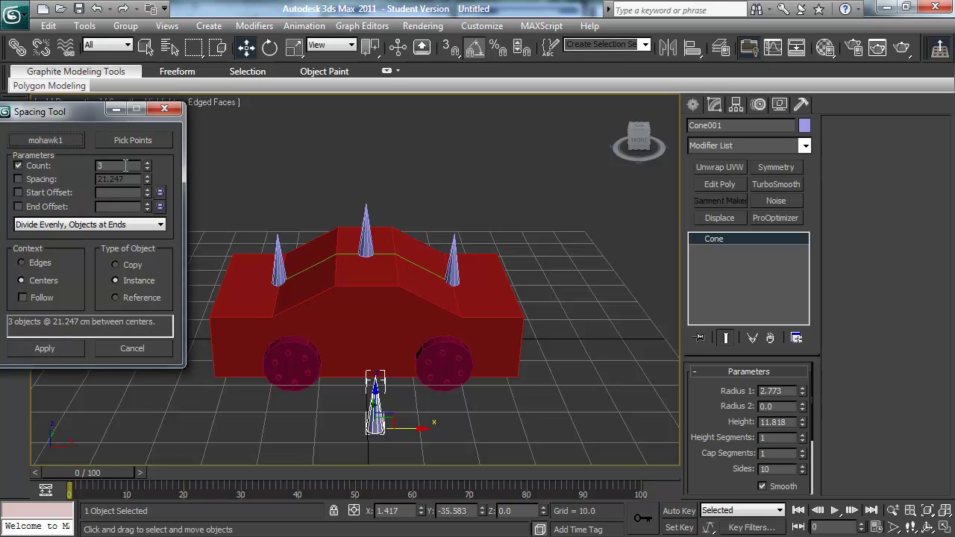
Step: Raise the spike count to 11 and turn on Follow so the spikes tilt with the path
{"action": "left_click", "coordinate": [148, 163]}
{"action": "left_click", "coordinate": [148, 163]}
{"action": "left_click", "coordinate": [147, 163]}
{"action": "left_click", "coordinate": [148, 163]}
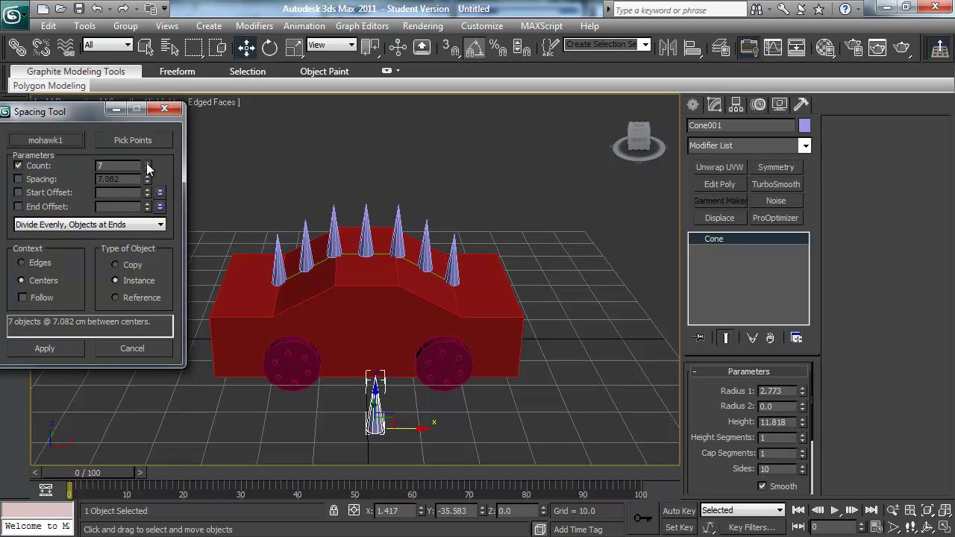
{"action": "left_click", "coordinate": [22, 297]}
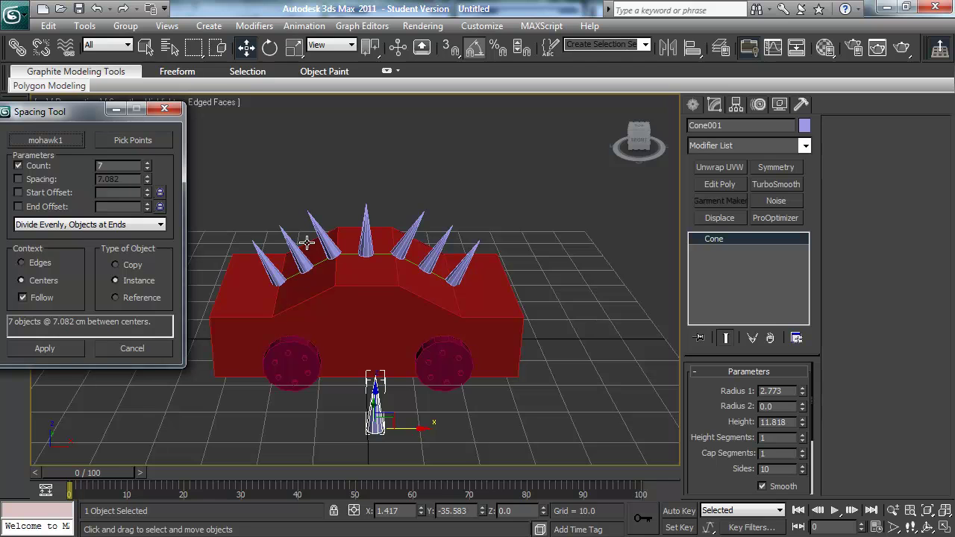
{"action": "left_click", "coordinate": [149, 162]}
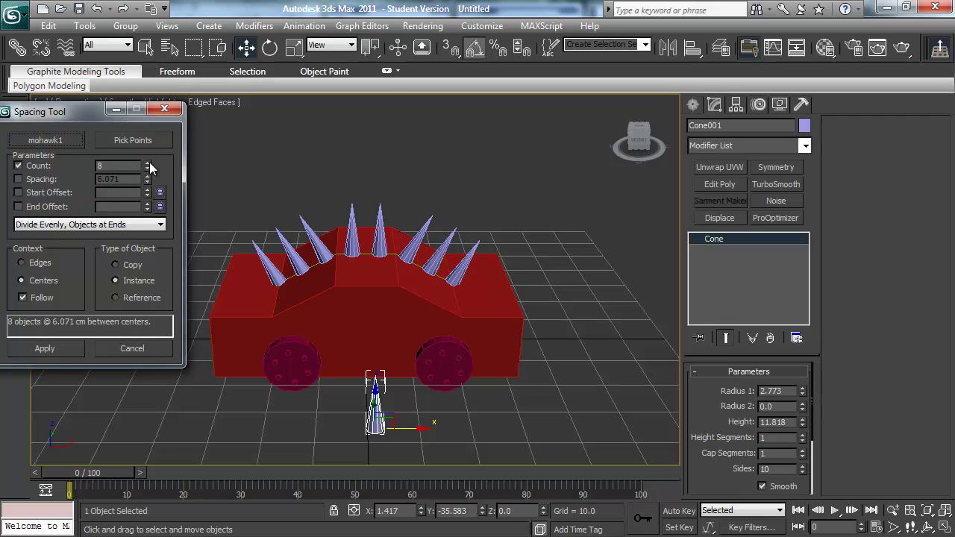
{"action": "left_click", "coordinate": [148, 163]}
{"action": "left_click", "coordinate": [148, 163]}
{"action": "left_click", "coordinate": [148, 162]}
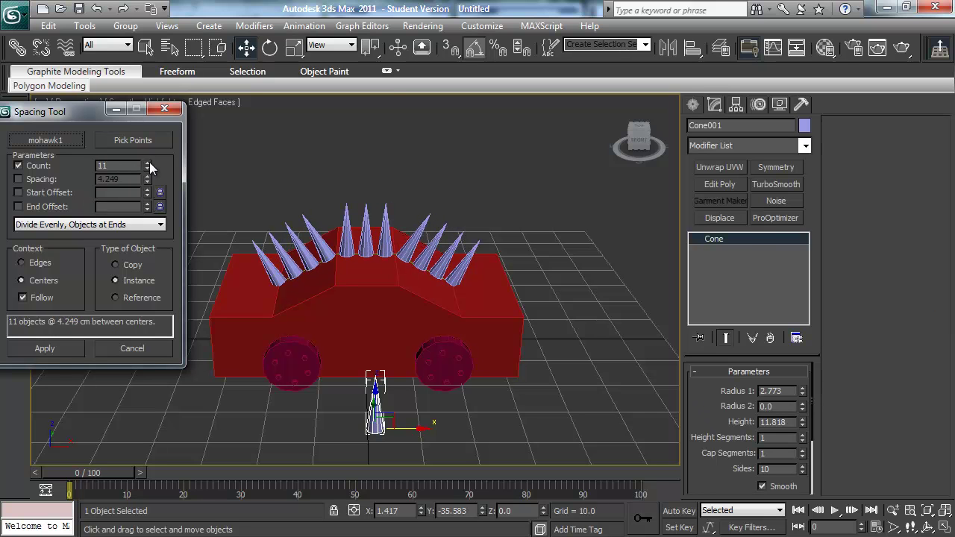
Step: Apply the spacing as instances with Divide Evenly, Objects at Ends, and close the Spacing Tool
{"action": "left_click", "coordinate": [146, 226]}
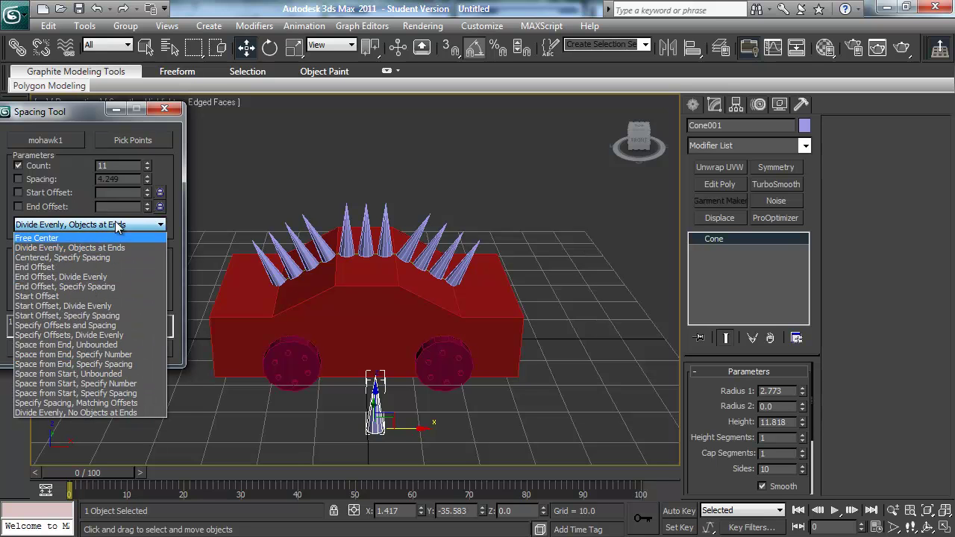
{"action": "left_click", "coordinate": [171, 164]}
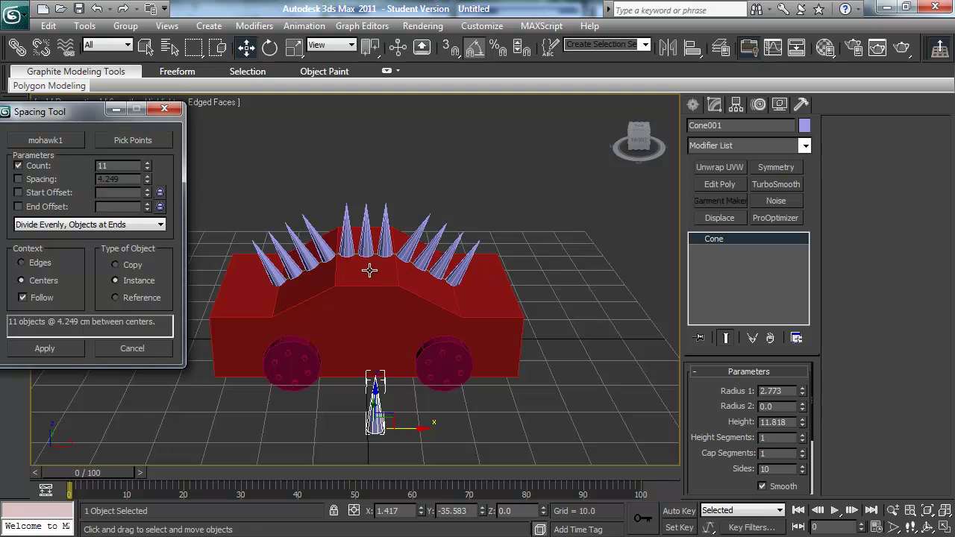
{"action": "left_click", "coordinate": [60, 348]}
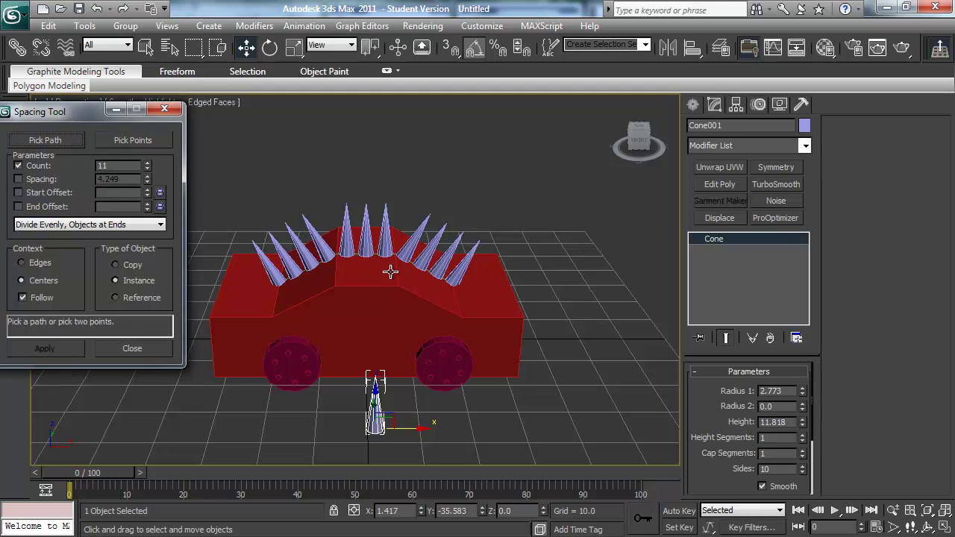
{"action": "left_click", "coordinate": [152, 349]}
{"action": "left_click", "coordinate": [419, 191]}
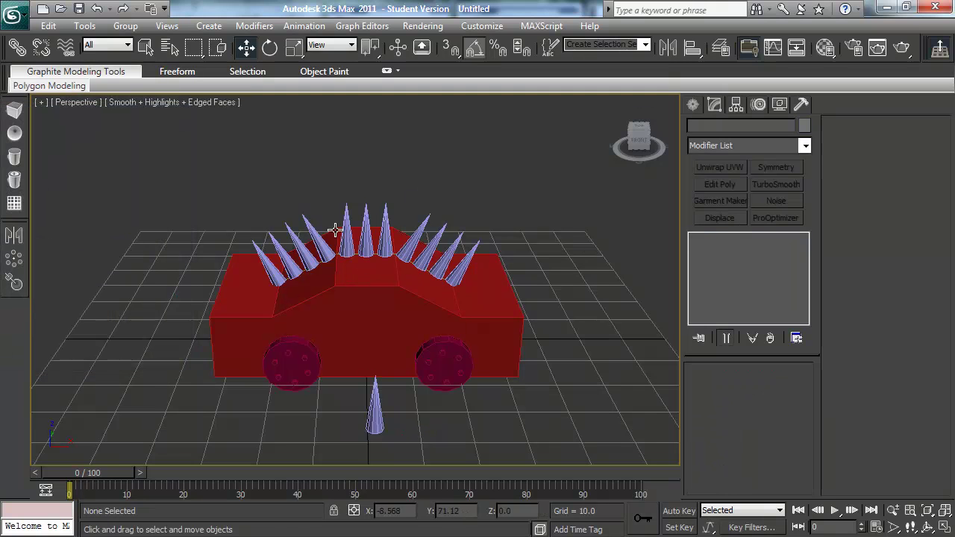
Step: Delete the original cone standing on the ground beside the car
{"action": "left_click", "coordinate": [322, 237]}
{"action": "middle_click_drag", "start_coordinate": [323, 237], "coordinate": [454, 422], "text": "alt"}
{"action": "left_click", "coordinate": [446, 420]}
{"action": "left_click", "coordinate": [433, 410]}
{"action": "key", "text": "Delete"}
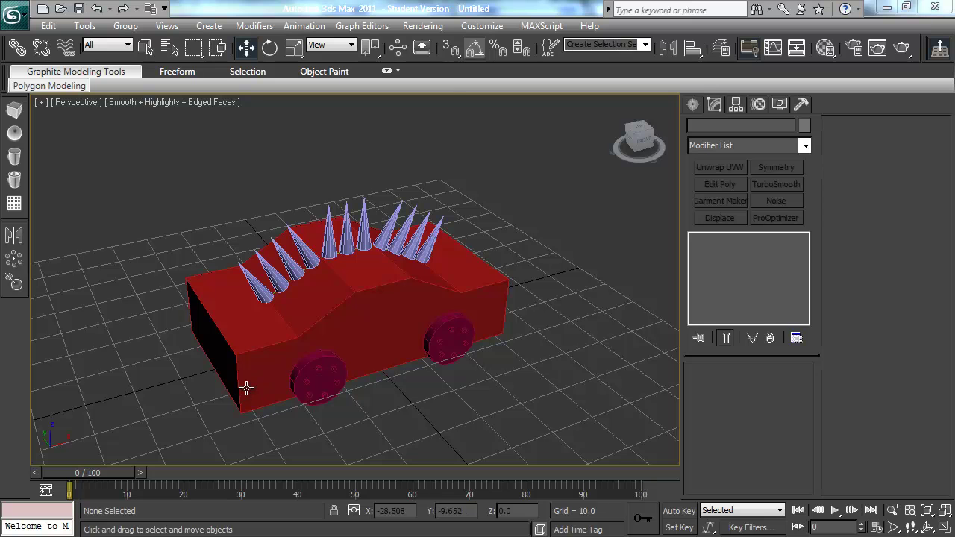
Step: Leave edge editing on the car body and try moving the body on its own
{"action": "left_click", "coordinate": [340, 317]}
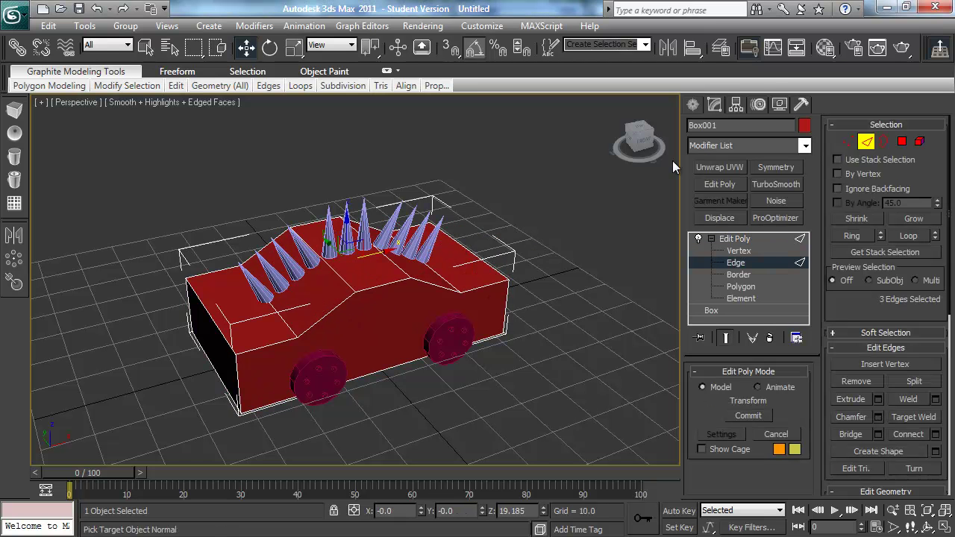
{"action": "left_click", "coordinate": [693, 105]}
{"action": "left_click_drag", "start_coordinate": [394, 321], "coordinate": [573, 286]}
{"action": "right_click", "coordinate": [572, 287]}
{"action": "mouse_move", "coordinate": [511, 316]}
{"action": "middle_mouse_down", "text": "alt"}
{"action": "mouse_move", "coordinate": [495, 343]}
{"action": "mouse_move", "coordinate": [532, 306]}
{"action": "mouse_move", "coordinate": [563, 309]}
{"action": "mouse_move", "coordinate": [507, 316]}
{"action": "middle_mouse_up", "text": "alt"}
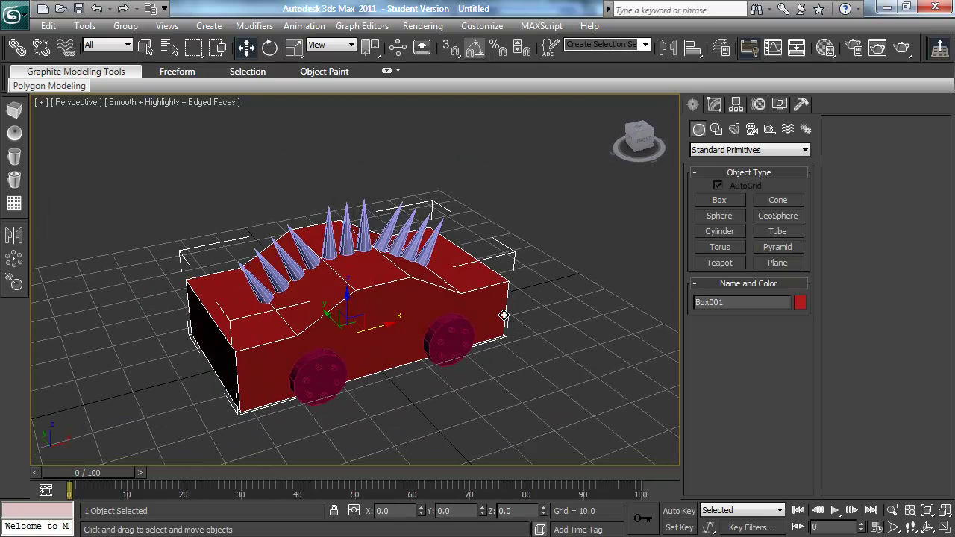
Step: Select all objects except the car body and link them to the body as their parent
{"action": "key", "text": "ctrl+a"}
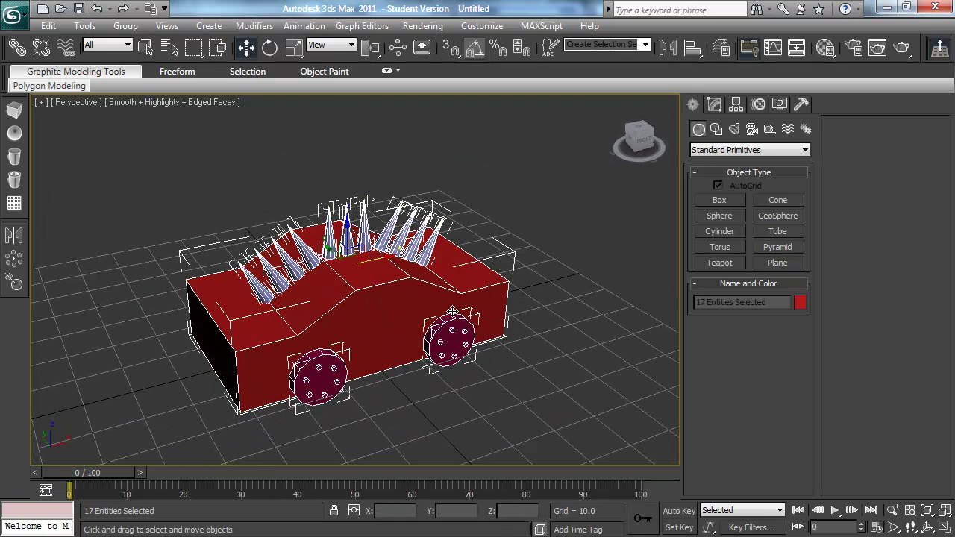
{"action": "left_click", "coordinate": [382, 303], "text": "alt"}
{"action": "middle_click_drag", "start_coordinate": [392, 305], "coordinate": [409, 322], "text": "alt"}
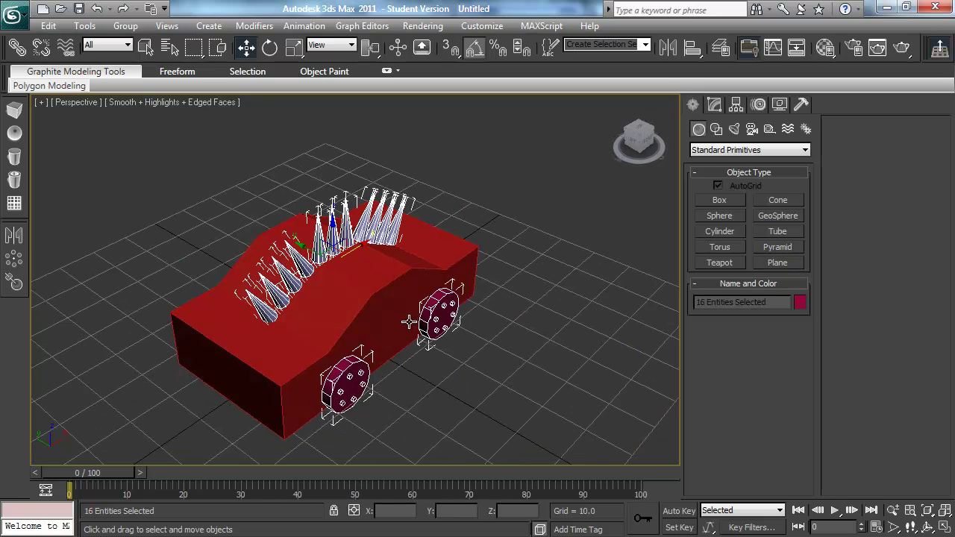
{"action": "left_click", "coordinate": [16, 48]}
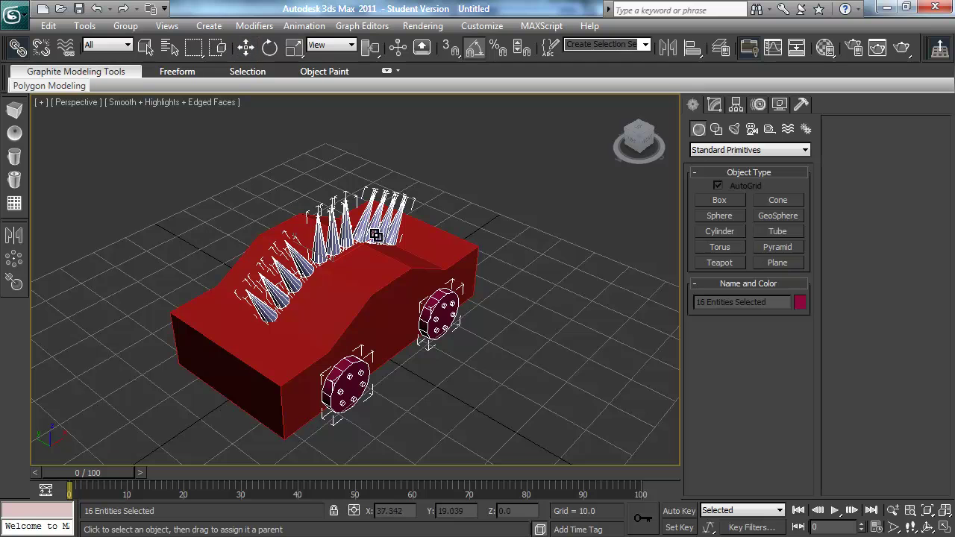
{"action": "left_click_drag", "start_coordinate": [349, 232], "coordinate": [418, 269]}
{"action": "right_click", "coordinate": [418, 268]}
{"action": "left_click", "coordinate": [415, 270]}
{"action": "left_click", "coordinate": [402, 272]}
Step: Try moving the car body to test whether the linked wheels and spikes travel with it
{"action": "left_click", "coordinate": [245, 47]}
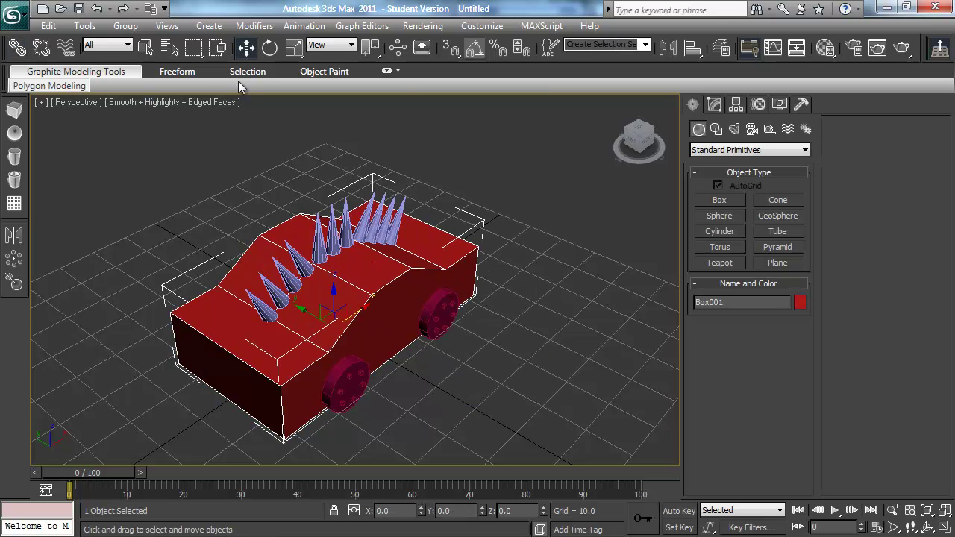
{"action": "left_click", "coordinate": [145, 47]}
{"action": "key", "text": "e"}
{"action": "key", "text": "w"}
{"action": "left_click_drag", "start_coordinate": [360, 309], "coordinate": [383, 335]}
{"action": "middle_click_drag", "start_coordinate": [383, 334], "coordinate": [405, 283], "text": "alt"}
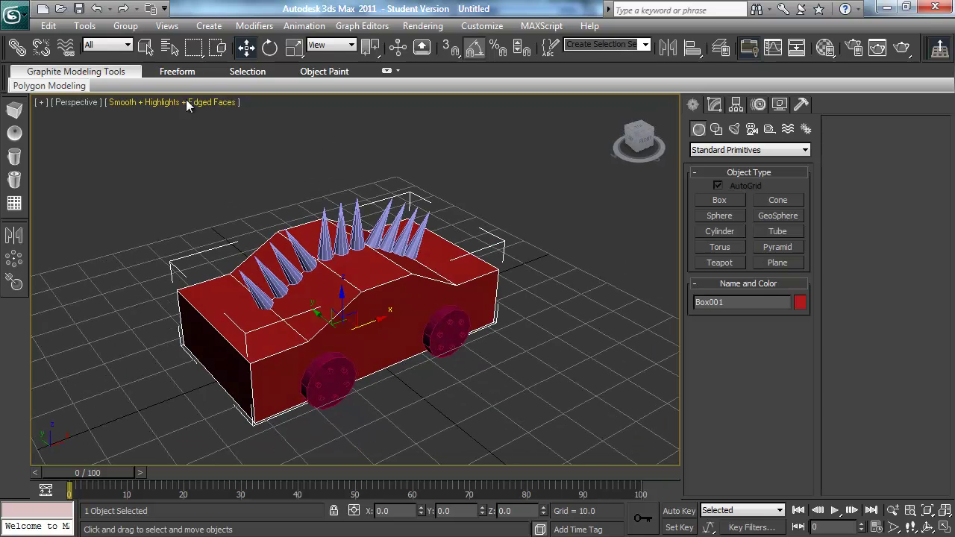
Step: Examine the hierarchy of objects linked under Box001 in the scene's selection list
{"action": "left_click", "coordinate": [146, 47]}
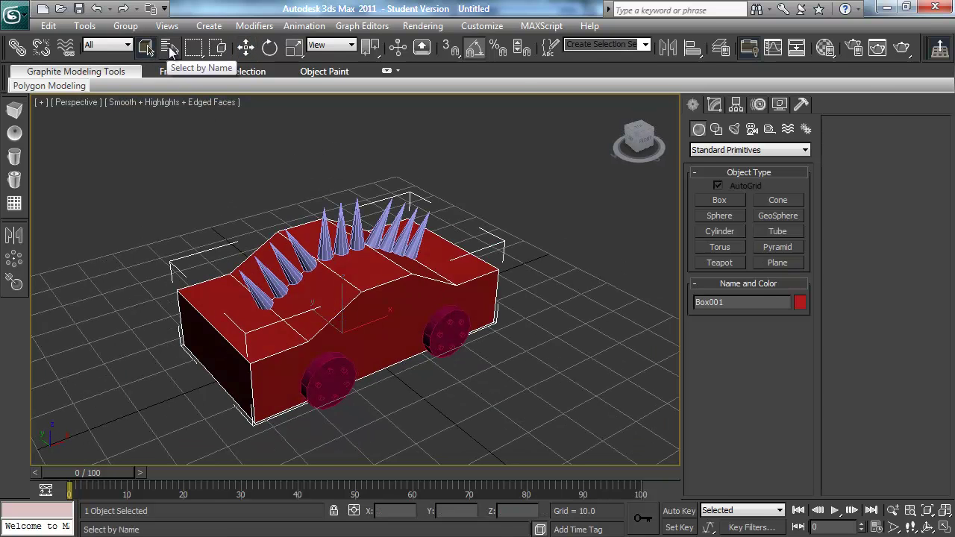
{"action": "left_click", "coordinate": [169, 47]}
{"action": "left_click", "coordinate": [595, 114]}
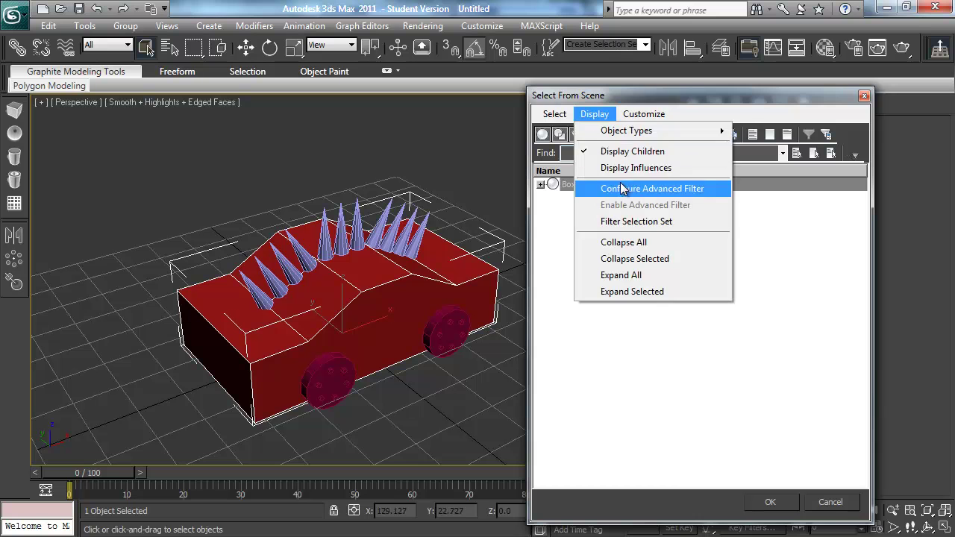
{"action": "left_click", "coordinate": [550, 196]}
{"action": "left_click", "coordinate": [540, 184]}
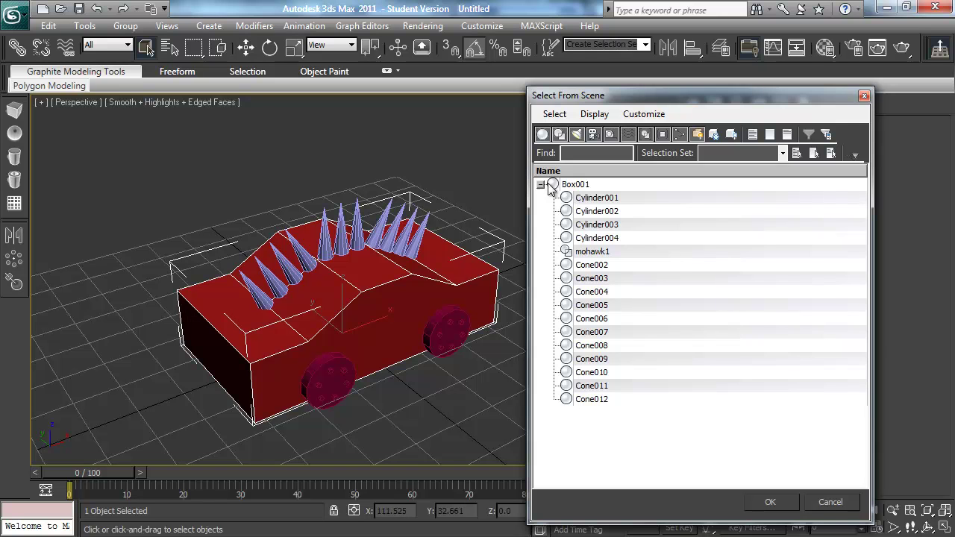
{"action": "left_click", "coordinate": [829, 502]}
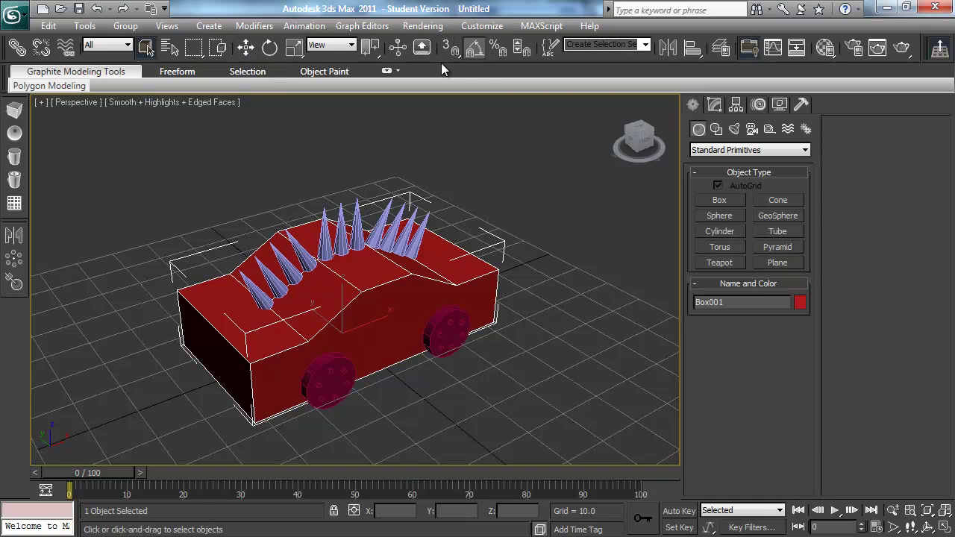
Step: Open the layer manager and create a new layer named "vehicle"
{"action": "left_click", "coordinate": [719, 49]}
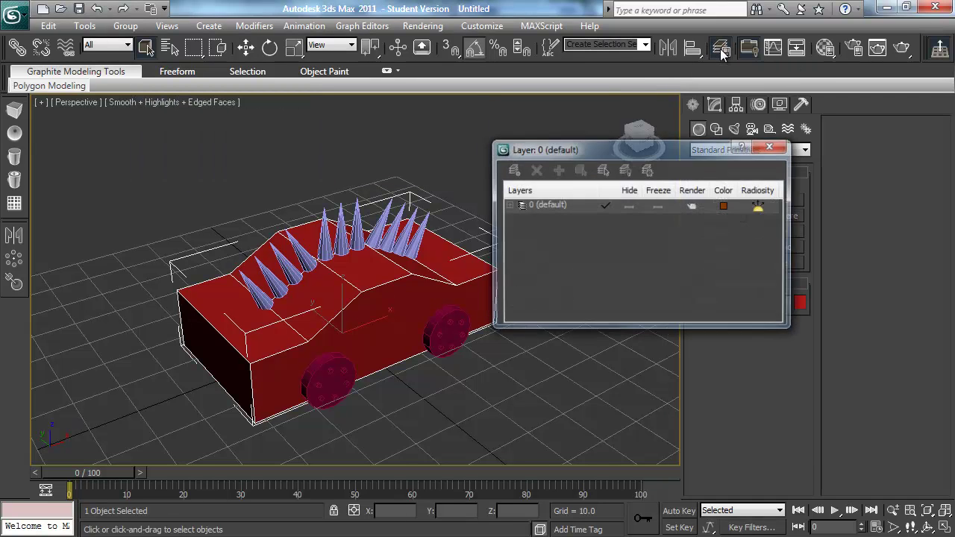
{"action": "left_click_drag", "start_coordinate": [627, 147], "coordinate": [672, 129]}
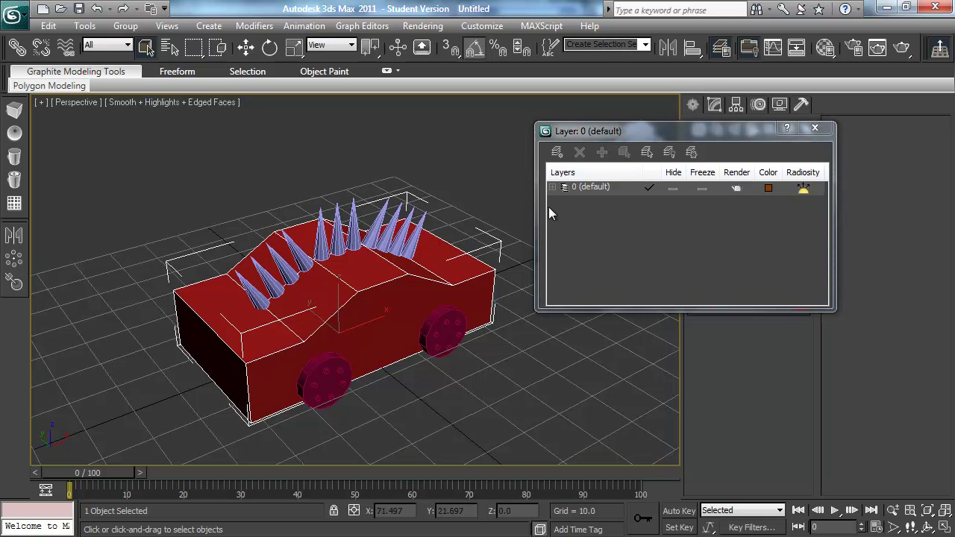
{"action": "left_click_drag", "start_coordinate": [681, 132], "coordinate": [698, 196]}
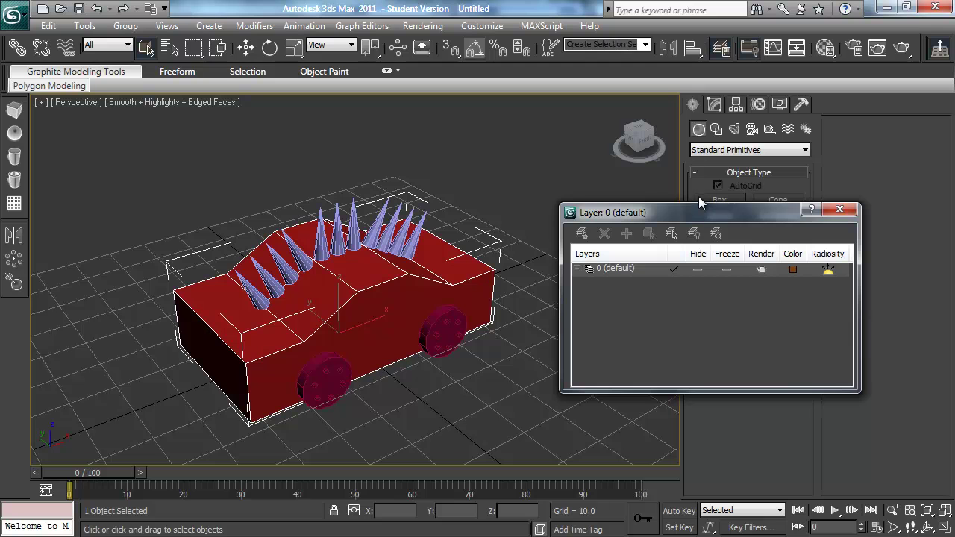
{"action": "left_click", "coordinate": [582, 234]}
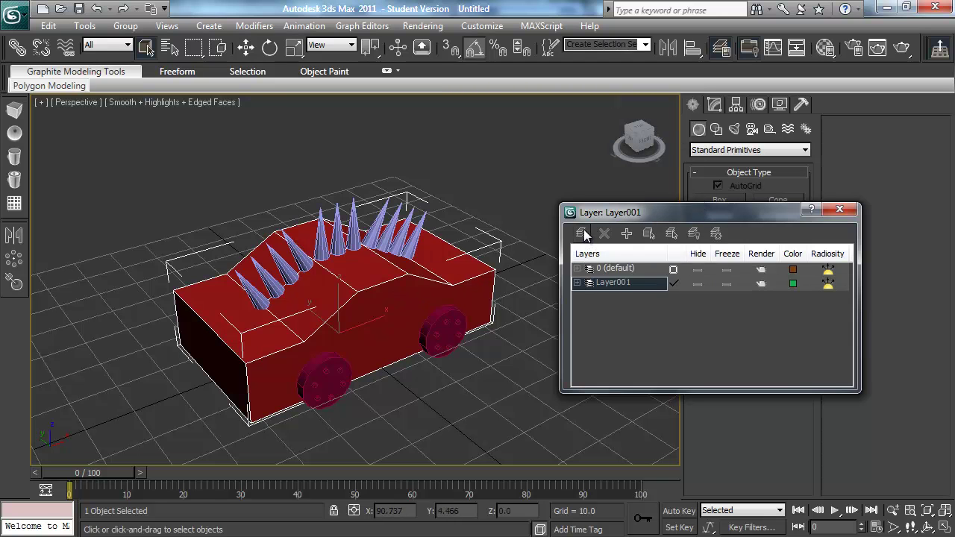
{"action": "left_click", "coordinate": [624, 283]}
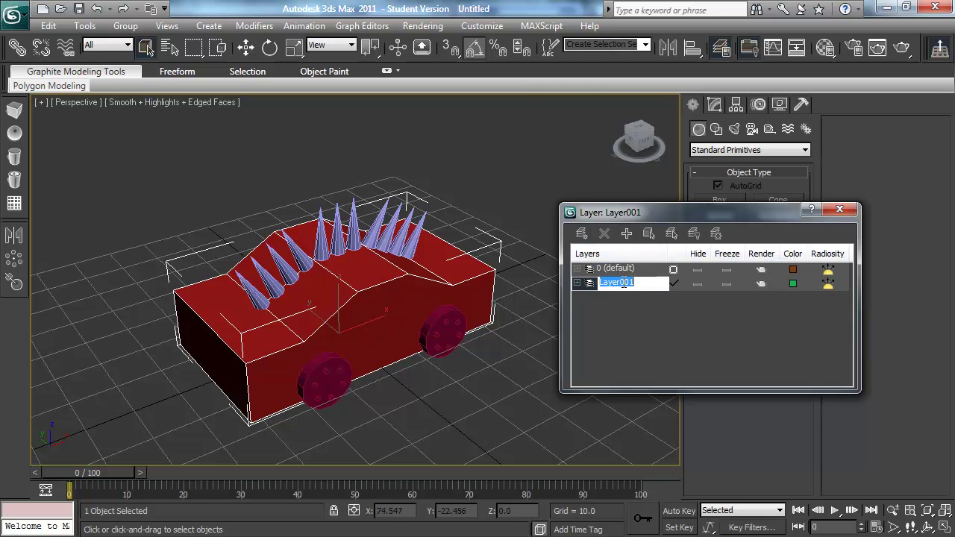
{"action": "type", "text": "vehicle"}
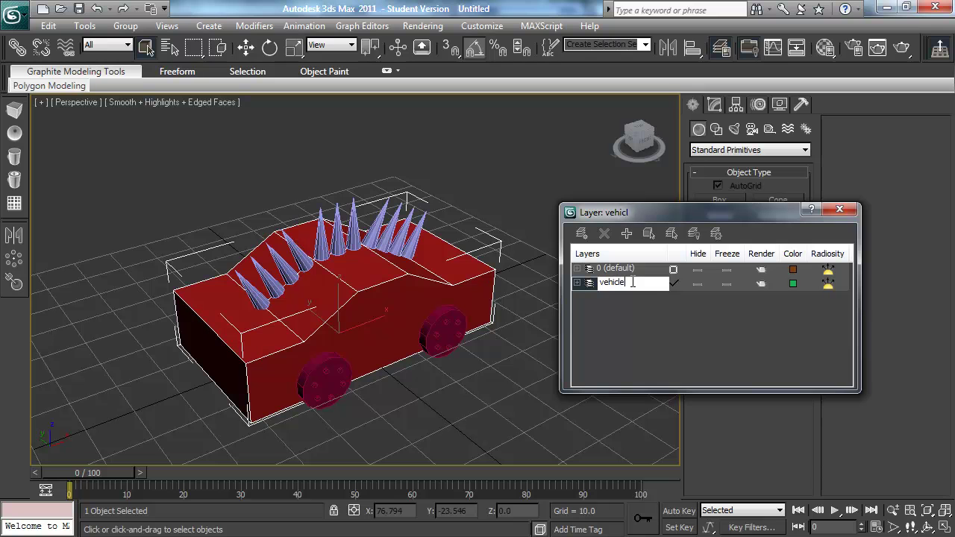
{"action": "key", "text": "Return"}
Step: Create another layer named "lights" as the current layer
{"action": "left_click", "coordinate": [582, 235]}
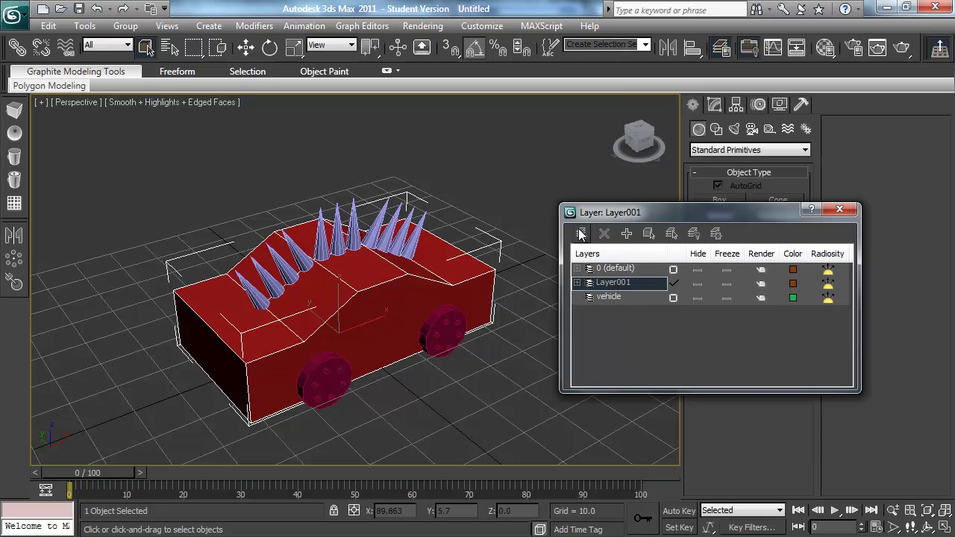
{"action": "left_click", "coordinate": [620, 282]}
{"action": "type", "text": "lights"}
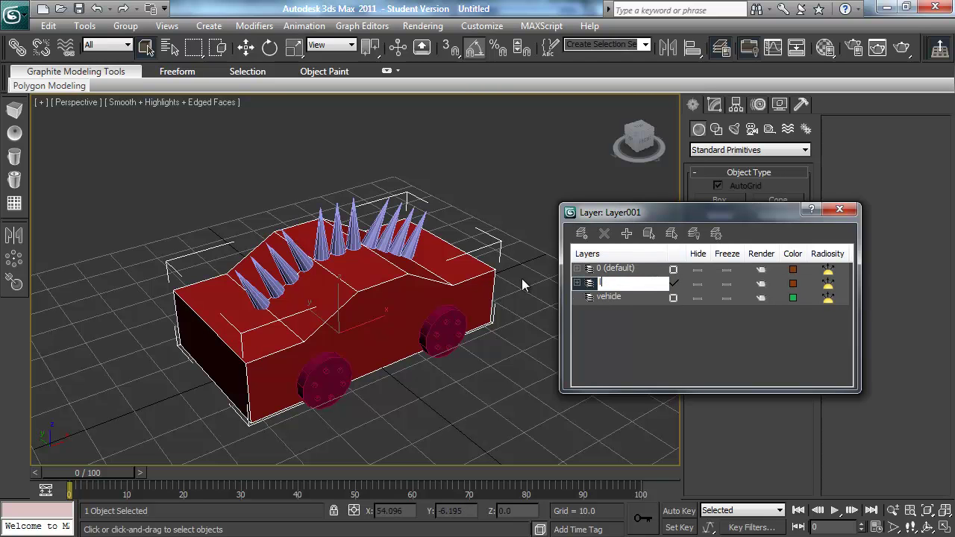
{"action": "key", "text": "Return"}
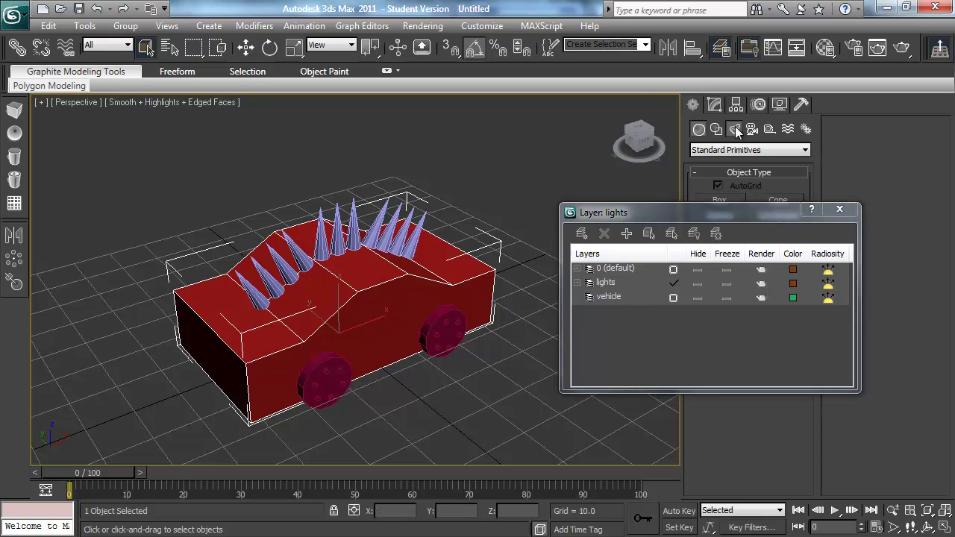
Step: Place three standard Omni lights around the car: beside it, behind it and near its front end
{"action": "left_click", "coordinate": [734, 128]}
{"action": "left_click_drag", "start_coordinate": [744, 210], "coordinate": [742, 388]}
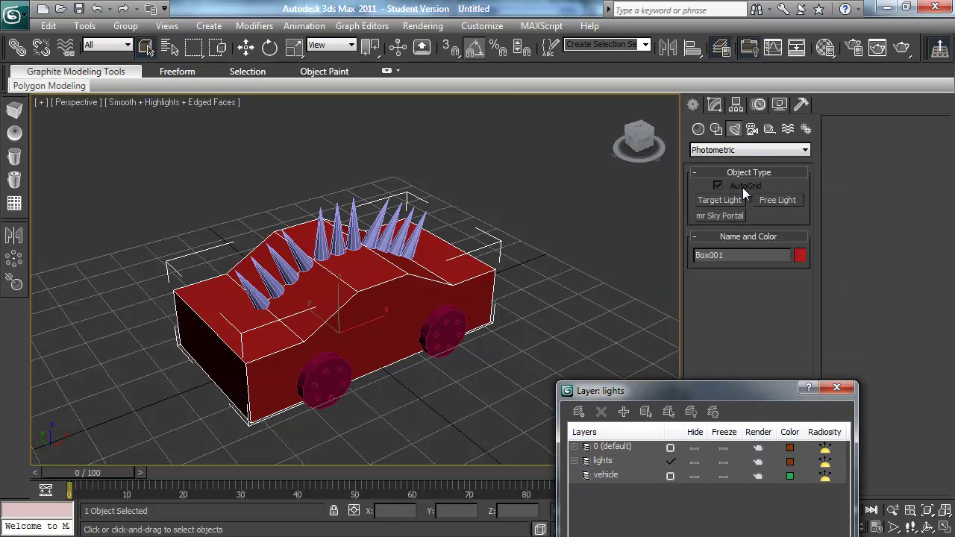
{"action": "left_click", "coordinate": [741, 152]}
{"action": "left_click", "coordinate": [740, 172]}
{"action": "left_click", "coordinate": [719, 231]}
{"action": "left_click", "coordinate": [506, 314]}
{"action": "left_click", "coordinate": [381, 191]}
{"action": "left_click", "coordinate": [129, 295]}
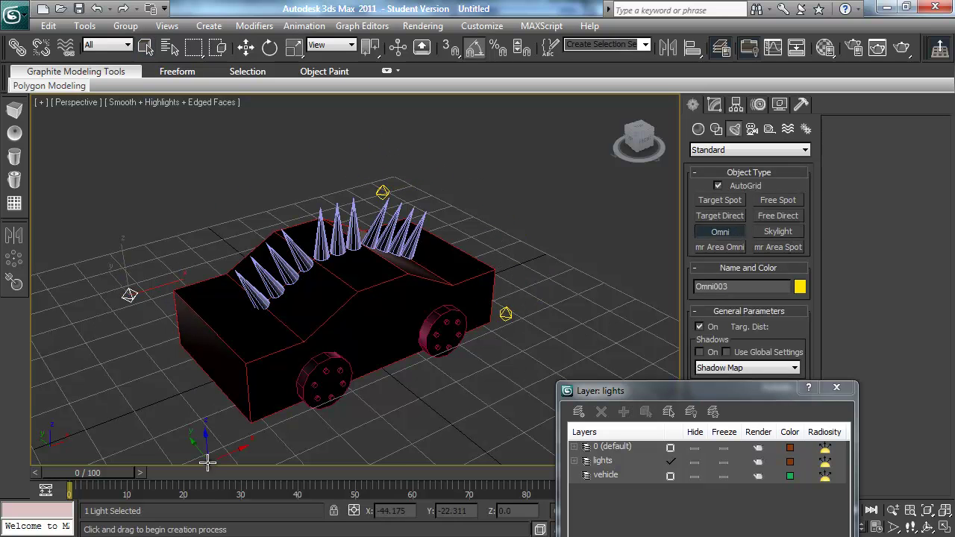
{"action": "right_click", "coordinate": [208, 462]}
Step: Select all three Omni lights and raise them together above the car
{"action": "left_click", "coordinate": [382, 192], "text": "ctrl"}
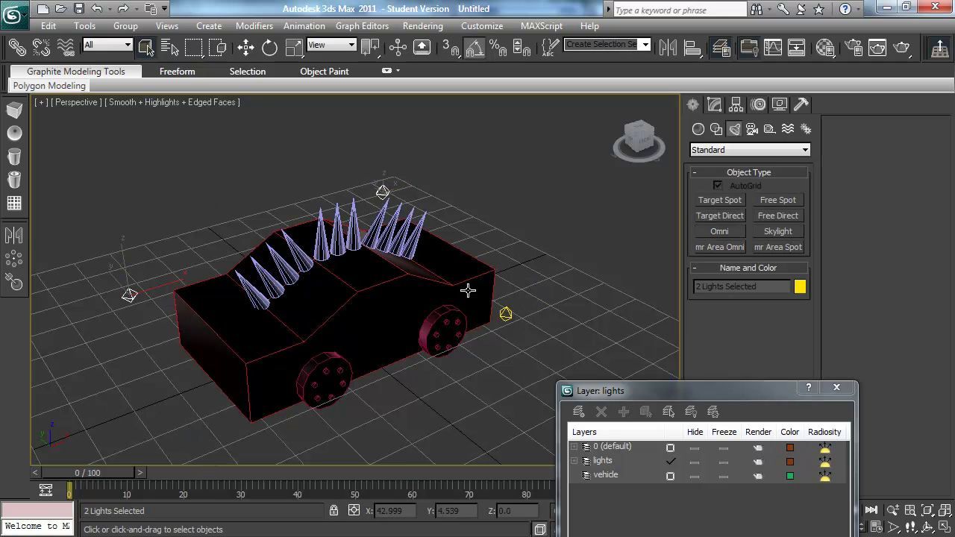
{"action": "left_click", "coordinate": [505, 314], "text": "ctrl"}
{"action": "key", "text": "w"}
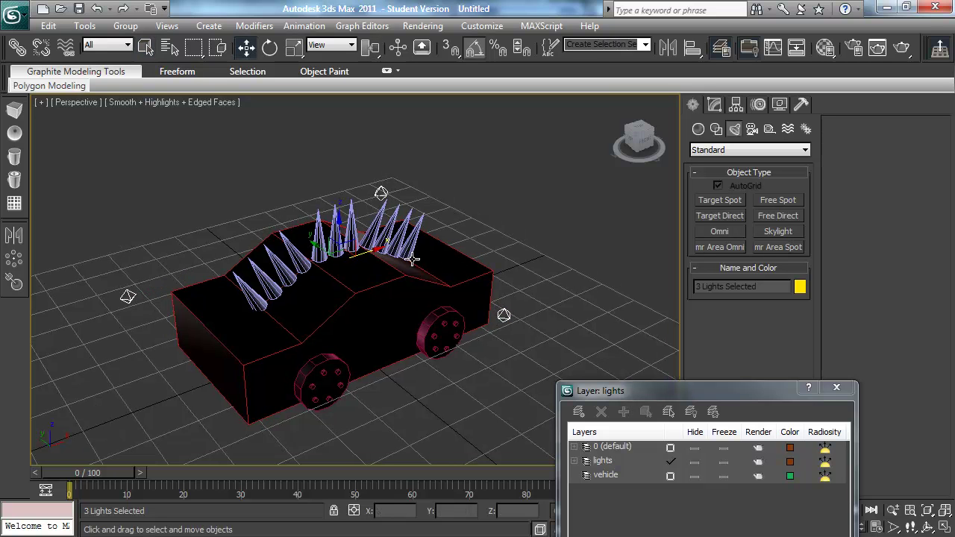
{"action": "left_click_drag", "start_coordinate": [344, 228], "coordinate": [345, 146]}
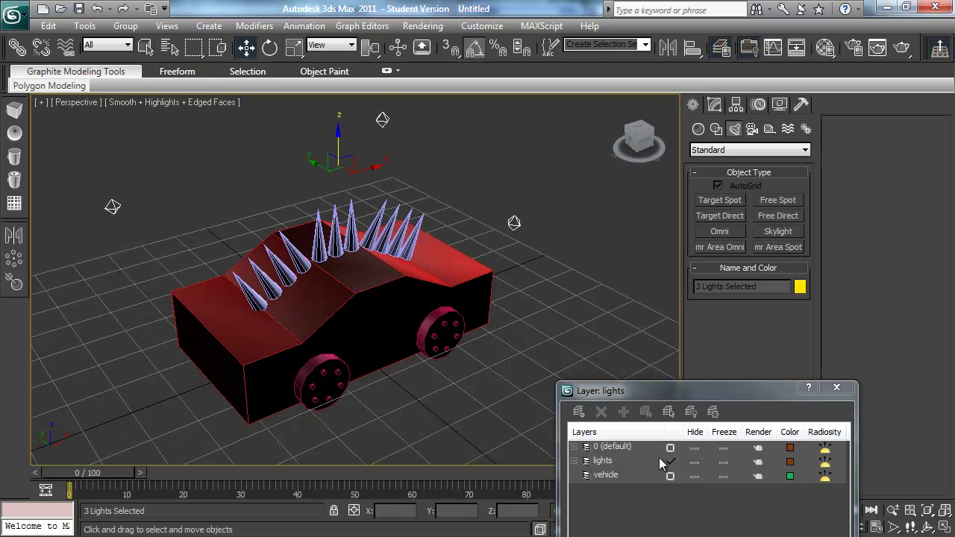
Step: Reassign Box001 from the lights layer to the vehicle layer
{"action": "left_click_drag", "start_coordinate": [638, 388], "coordinate": [604, 222]}
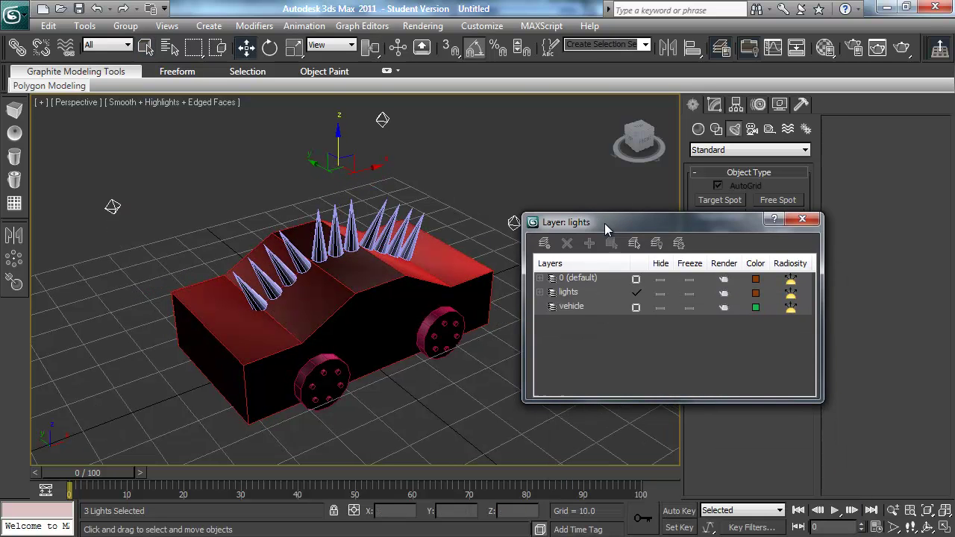
{"action": "left_click", "coordinate": [571, 293]}
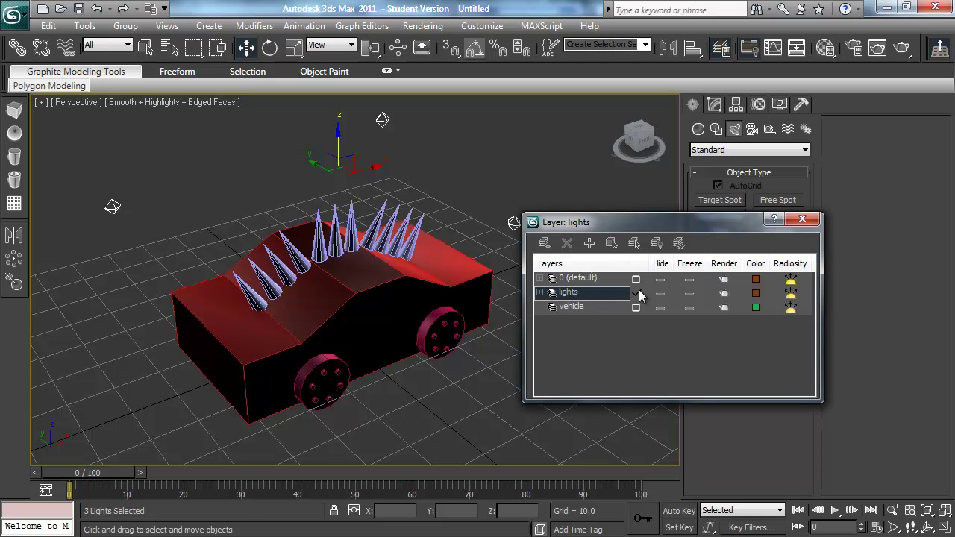
{"action": "left_click", "coordinate": [540, 293]}
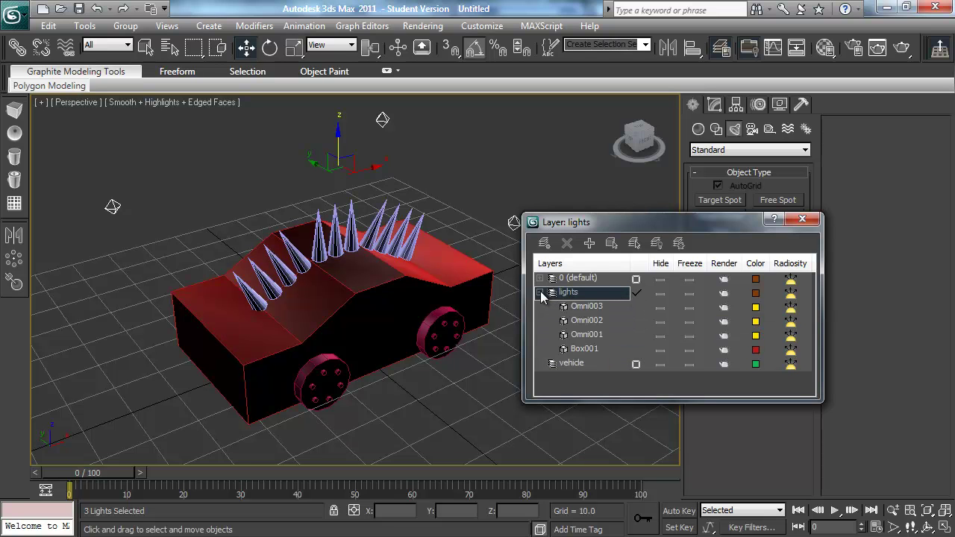
{"action": "left_click", "coordinate": [589, 349]}
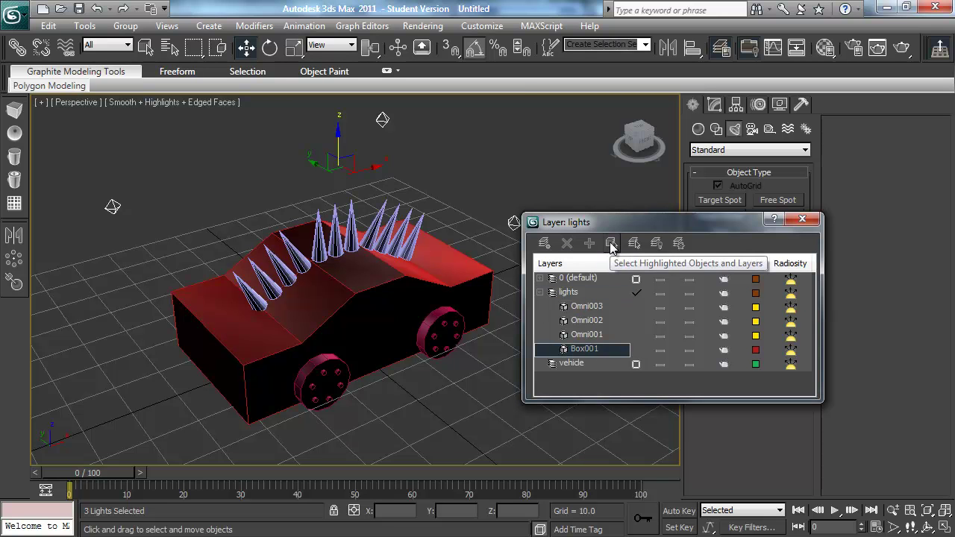
{"action": "left_click", "coordinate": [610, 248]}
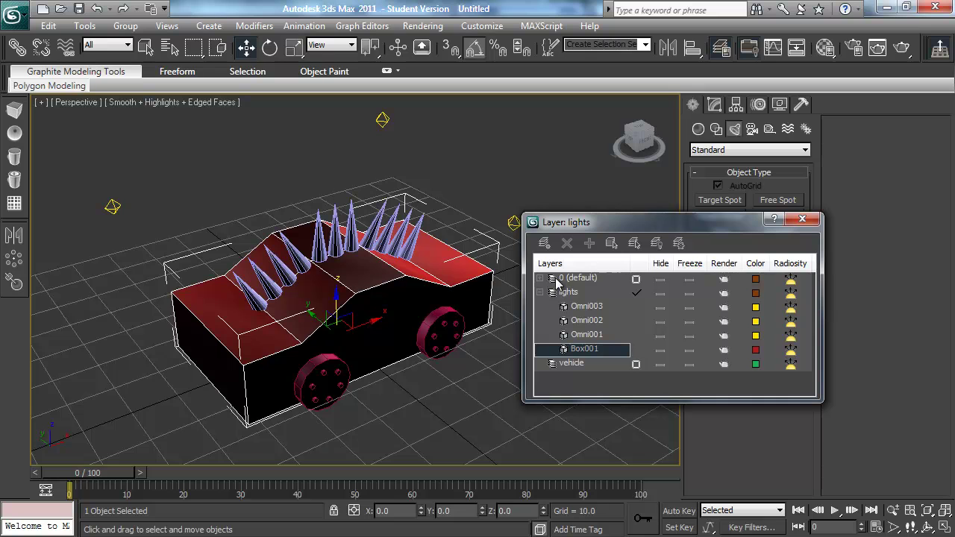
{"action": "left_click", "coordinate": [571, 366]}
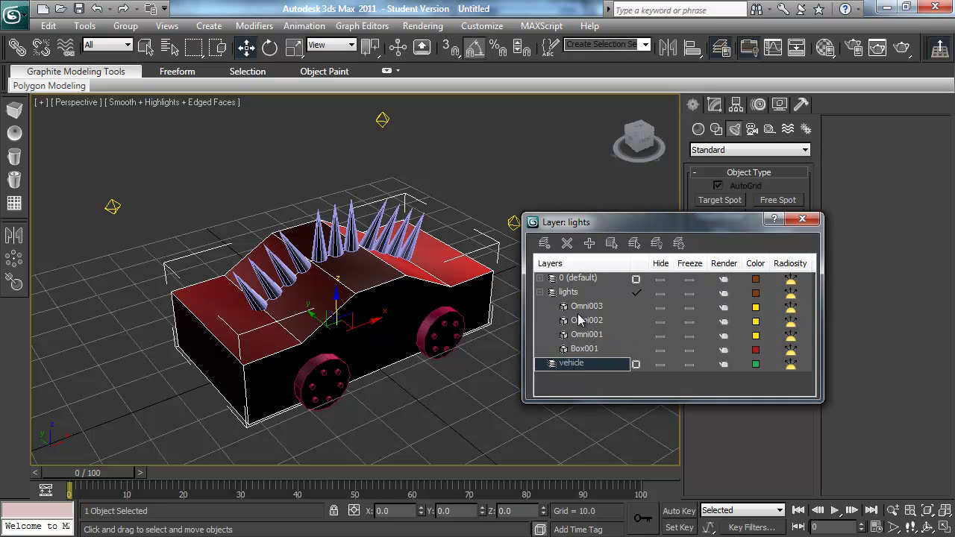
{"action": "left_click", "coordinate": [589, 243]}
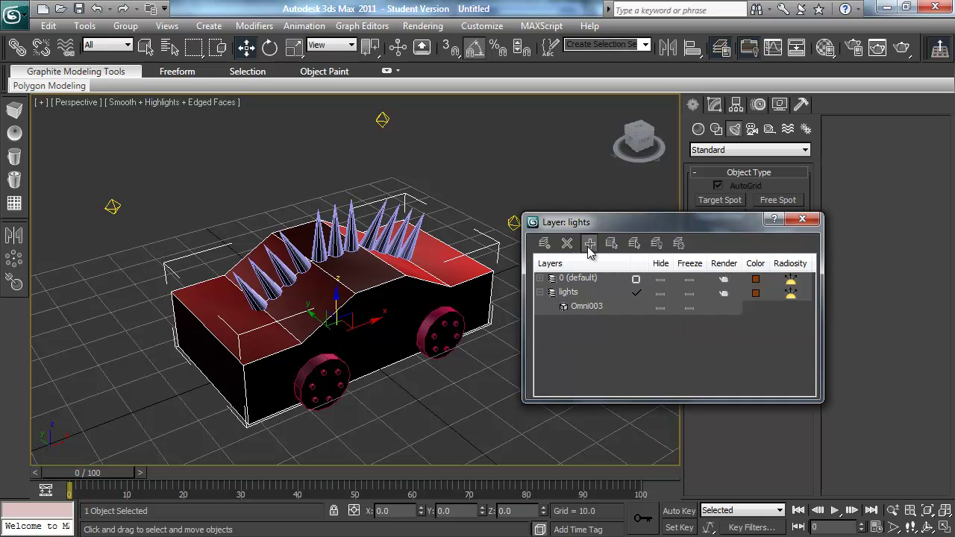
Step: Select all the cones and cylinders in the 0 (default) layer and add them to the vehicle layer
{"action": "left_click", "coordinate": [597, 291]}
{"action": "left_click_drag", "start_coordinate": [811, 279], "coordinate": [811, 356]}
{"action": "left_click", "coordinate": [590, 293], "text": "shift"}
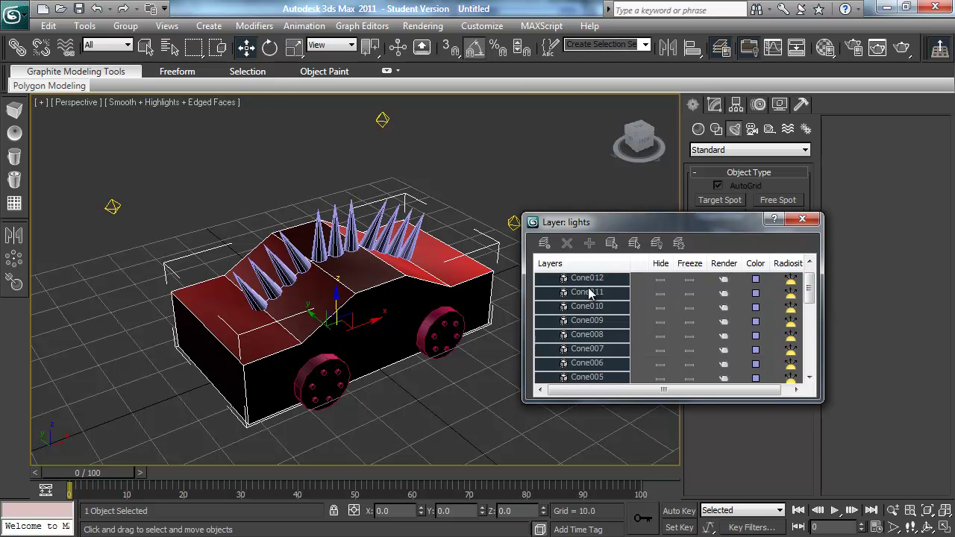
{"action": "scroll", "coordinate": [811, 300], "scroll_direction": "down", "scroll_amount": 5}
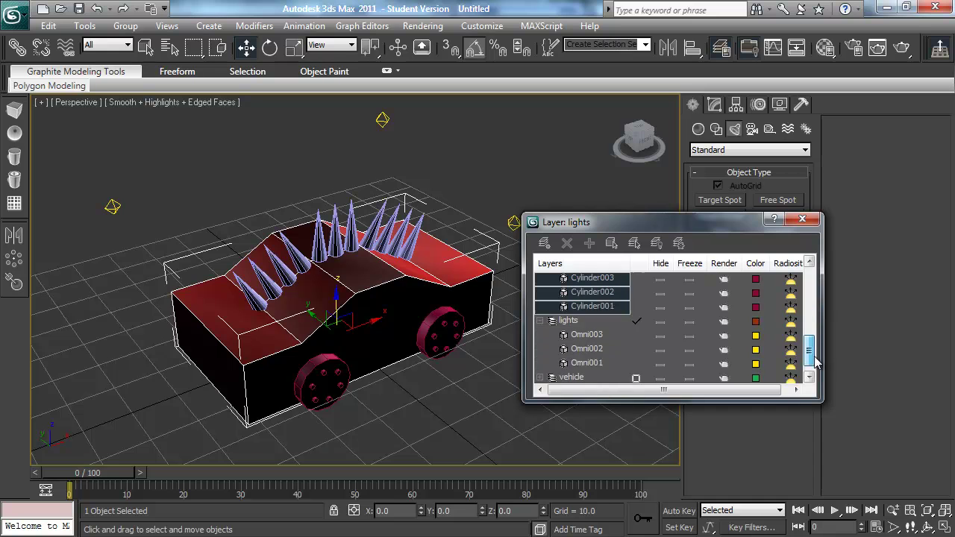
{"action": "left_click", "coordinate": [611, 243]}
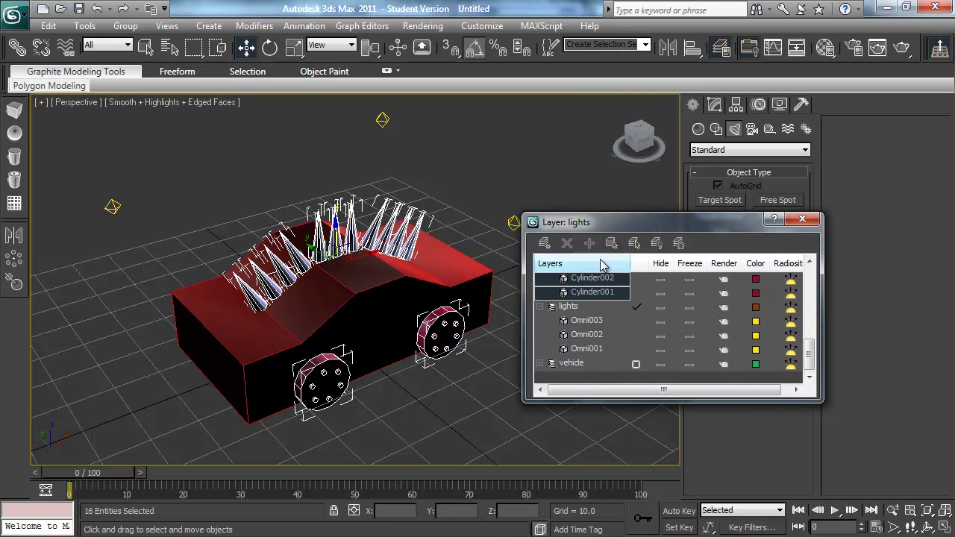
{"action": "left_click", "coordinate": [586, 363]}
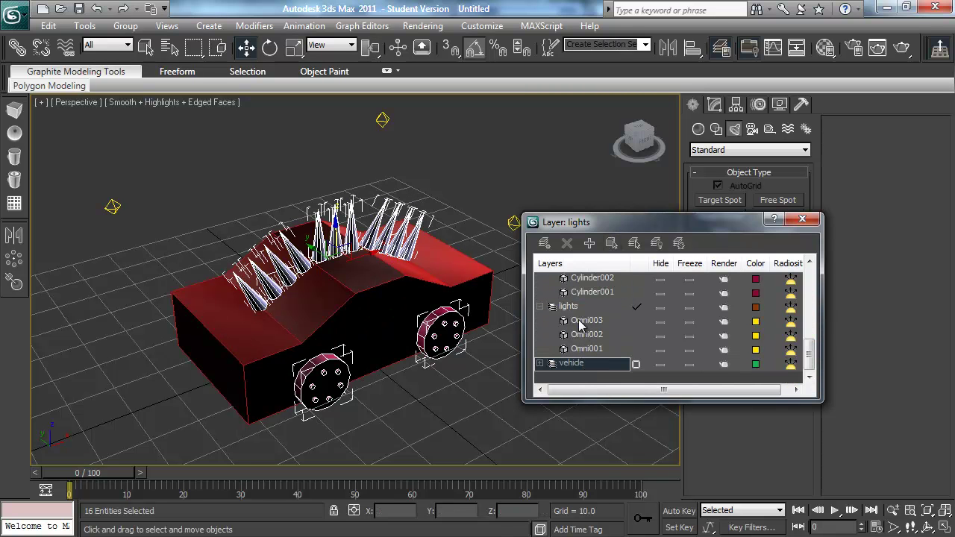
{"action": "left_click", "coordinate": [589, 243]}
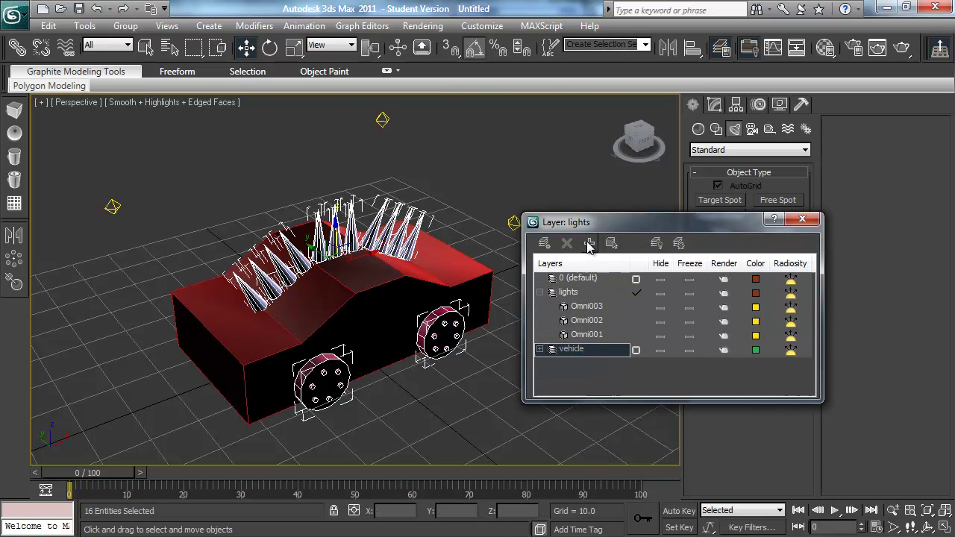
Step: Hide the whole lights layer and show it again
{"action": "left_click", "coordinate": [585, 293]}
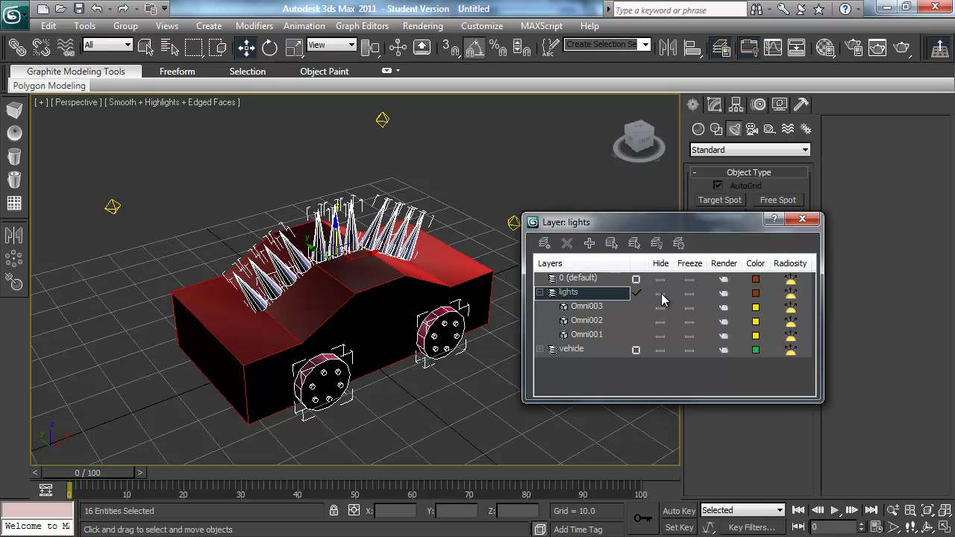
{"action": "left_click", "coordinate": [660, 294]}
{"action": "left_click", "coordinate": [660, 294]}
Step: Freeze the lights layer, try selecting its lights in the viewport, and unfreeze the layer
{"action": "left_click", "coordinate": [689, 294]}
{"action": "left_click", "coordinate": [379, 113]}
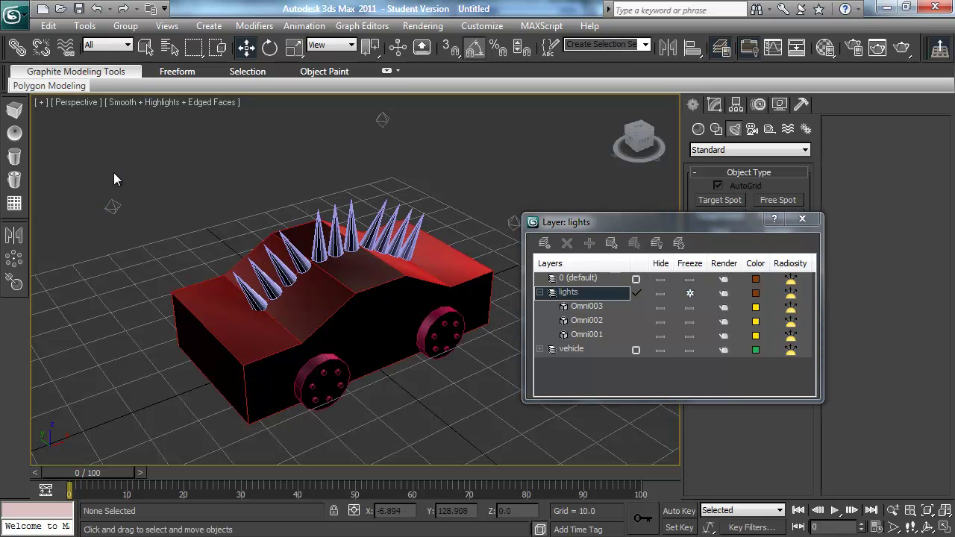
{"action": "middle_click_drag", "start_coordinate": [152, 216], "coordinate": [351, 221], "text": "alt"}
{"action": "left_click", "coordinate": [369, 268]}
{"action": "left_click", "coordinate": [428, 200]}
{"action": "middle_click_drag", "start_coordinate": [429, 200], "coordinate": [567, 216], "text": "alt"}
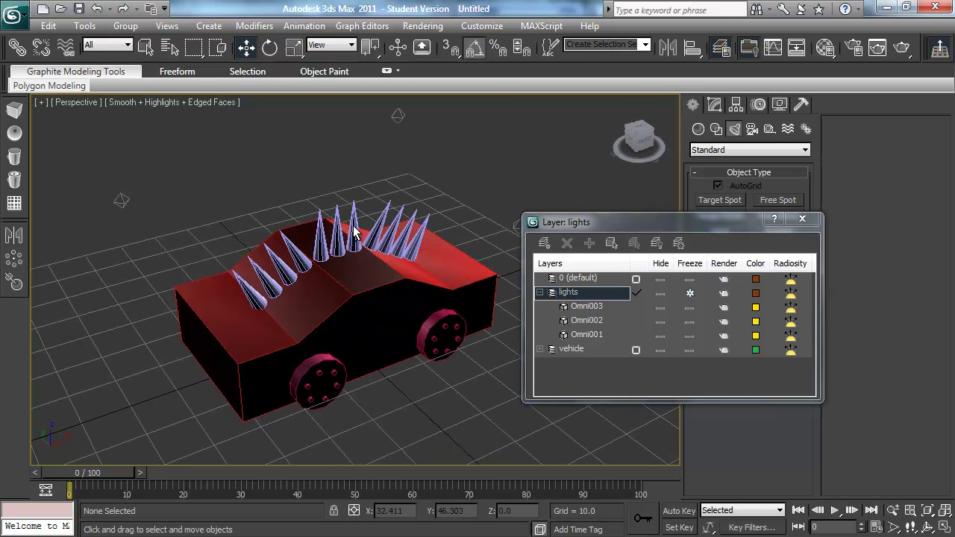
{"action": "left_click", "coordinate": [689, 292]}
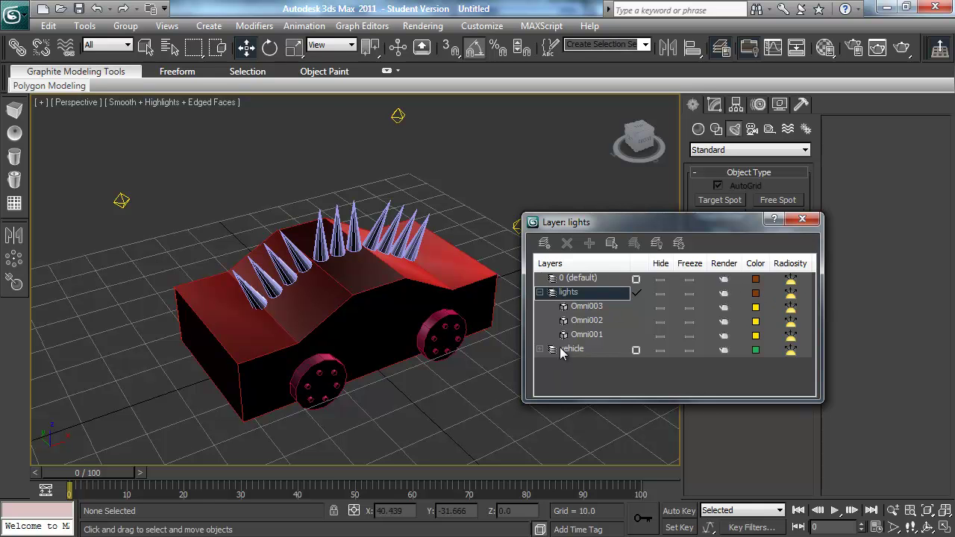
Step: Close the layer manager and keep the selection filter set to All
{"action": "scroll", "coordinate": [466, 315], "scroll_direction": "down", "scroll_amount": 2}
{"action": "middle_click_drag", "start_coordinate": [447, 302], "coordinate": [377, 262], "text": "alt"}
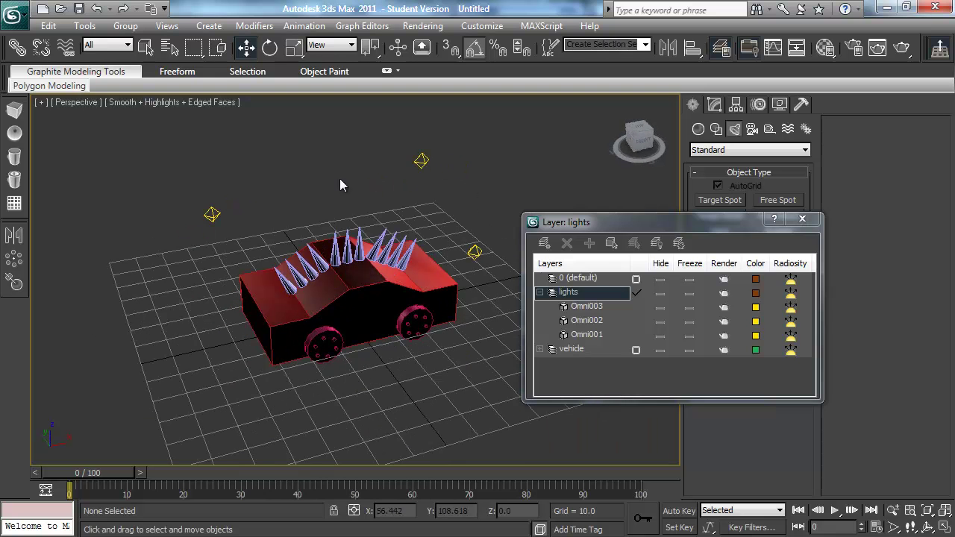
{"action": "left_click", "coordinate": [802, 221]}
{"action": "middle_click_drag", "start_coordinate": [460, 204], "coordinate": [431, 203], "text": "alt"}
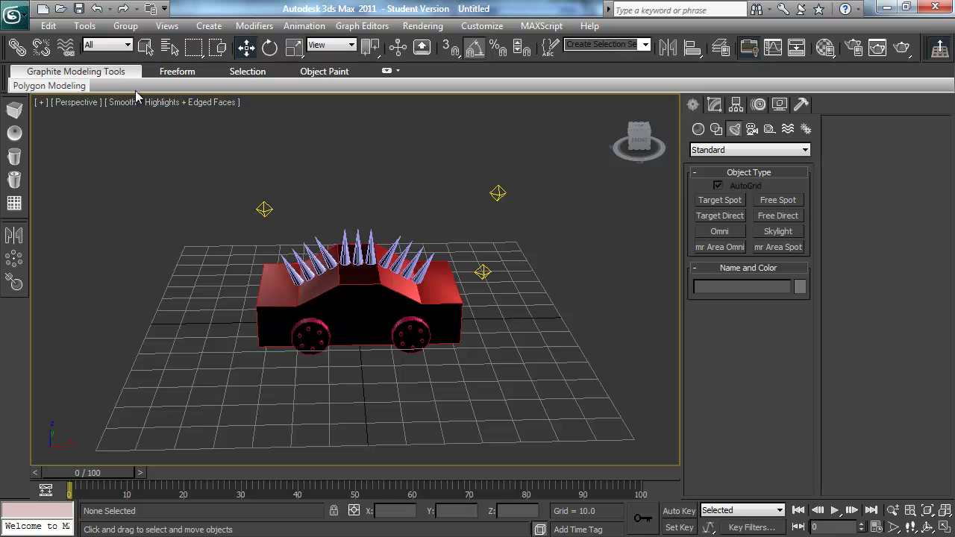
{"action": "left_click", "coordinate": [125, 46]}
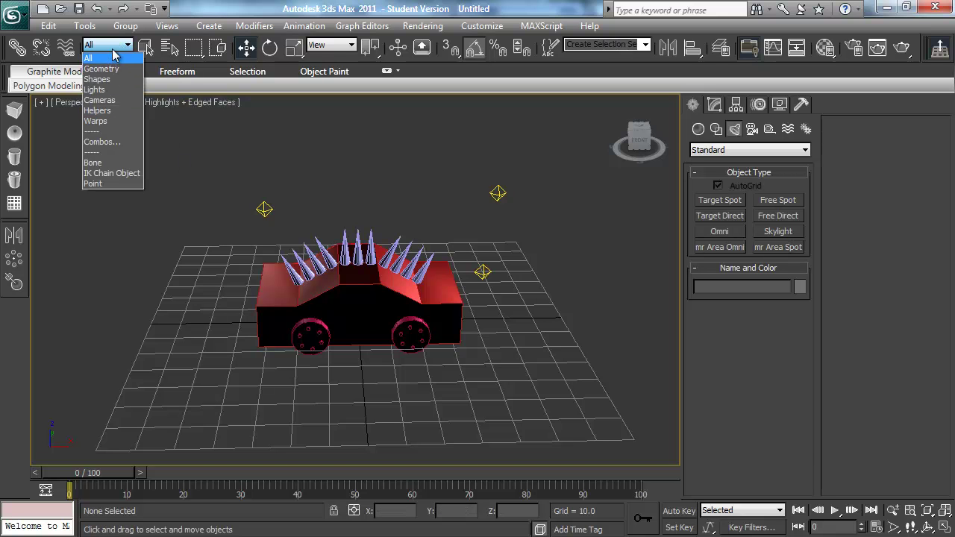
{"action": "left_click", "coordinate": [116, 58]}
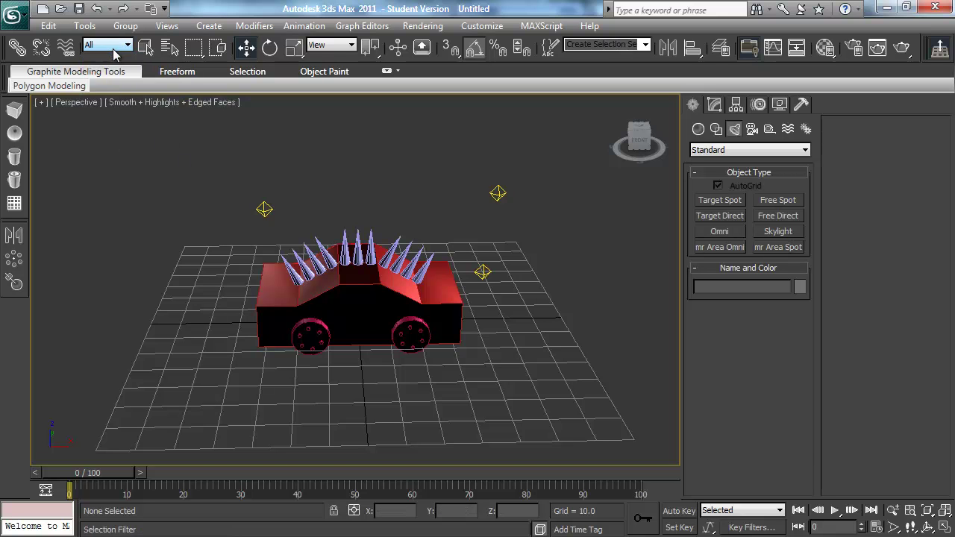
Step: Hide the scene's lights by category in the display settings and show them again
{"action": "left_click", "coordinate": [780, 105]}
{"action": "left_click_drag", "start_coordinate": [789, 226], "coordinate": [807, 401]}
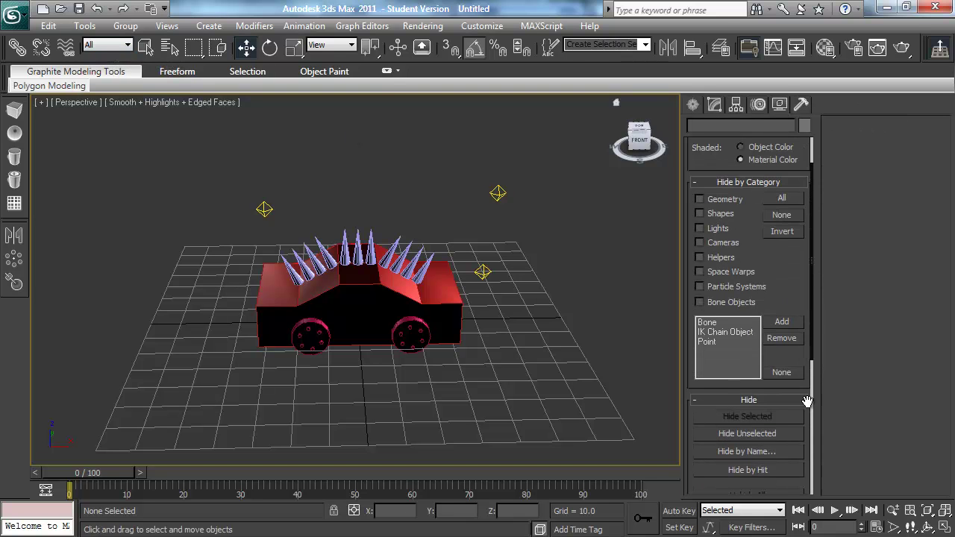
{"action": "left_click", "coordinate": [699, 228]}
{"action": "left_click", "coordinate": [699, 228]}
Step: Restrict the selection filter to Geometry and try selecting a roof spike and an Omni light
{"action": "middle_click_drag", "start_coordinate": [565, 211], "coordinate": [390, 205], "text": "alt"}
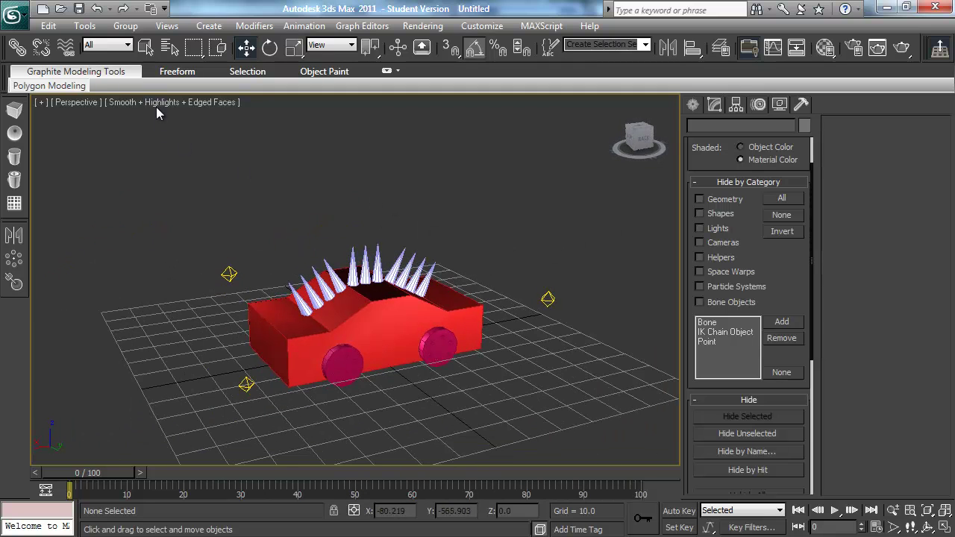
{"action": "left_click", "coordinate": [120, 45]}
{"action": "left_click", "coordinate": [99, 68]}
{"action": "left_click", "coordinate": [307, 292]}
{"action": "left_click", "coordinate": [235, 267]}
Step: Restrict the selection filter to Lights, try selecting a light and the car, and reset the filter to All
{"action": "left_click", "coordinate": [119, 45]}
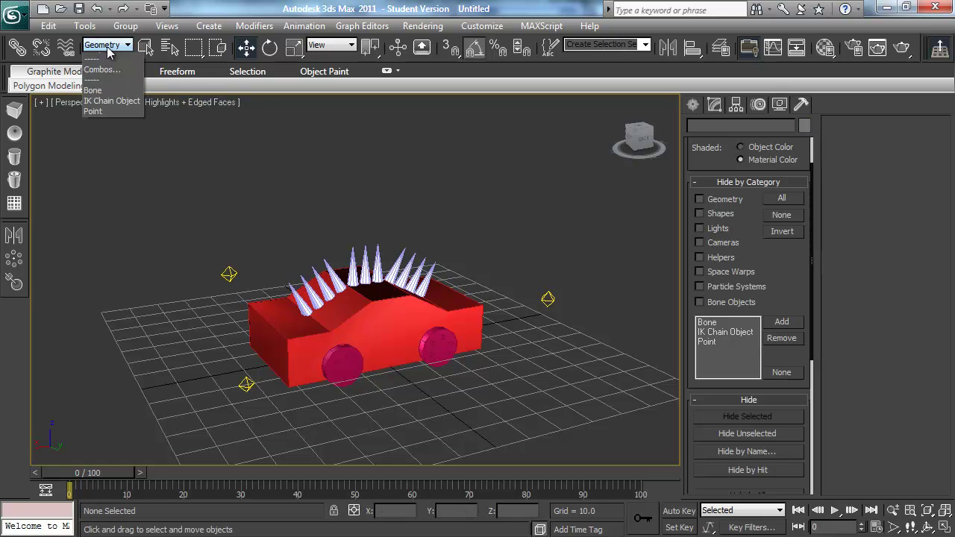
{"action": "left_click", "coordinate": [108, 91]}
{"action": "left_click", "coordinate": [231, 274]}
{"action": "left_click", "coordinate": [290, 319]}
{"action": "left_click", "coordinate": [108, 45]}
{"action": "left_click", "coordinate": [97, 58]}
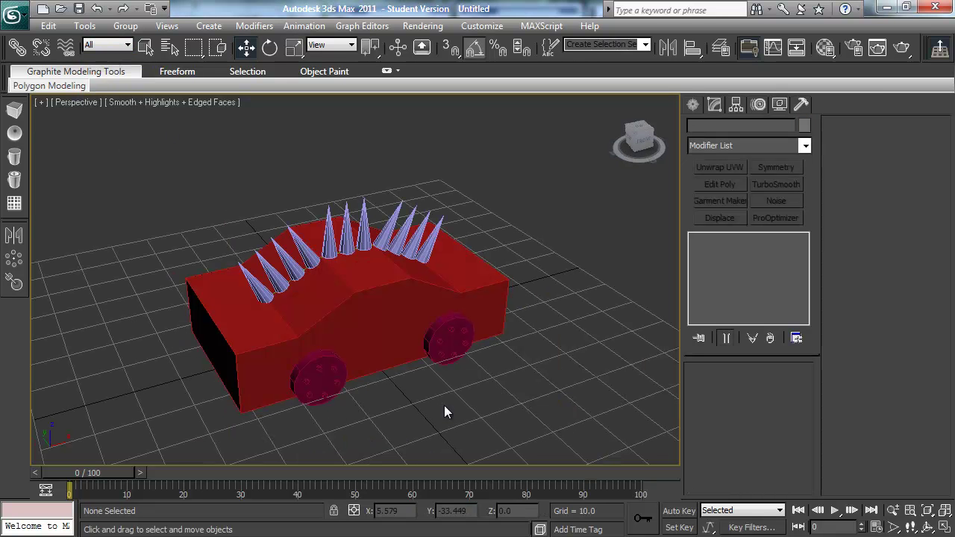